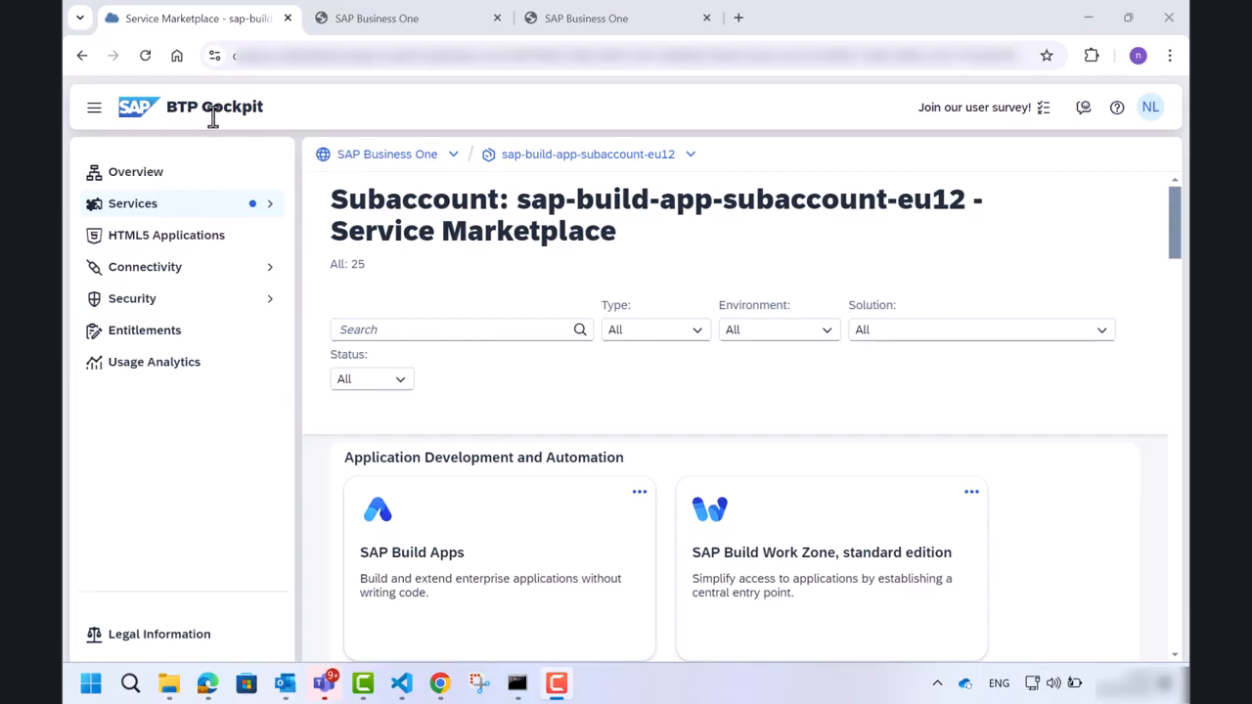
# Open the SAP Build Apps subscription from the subaccount's instances and subscriptions.
pyautogui.click(269, 210)
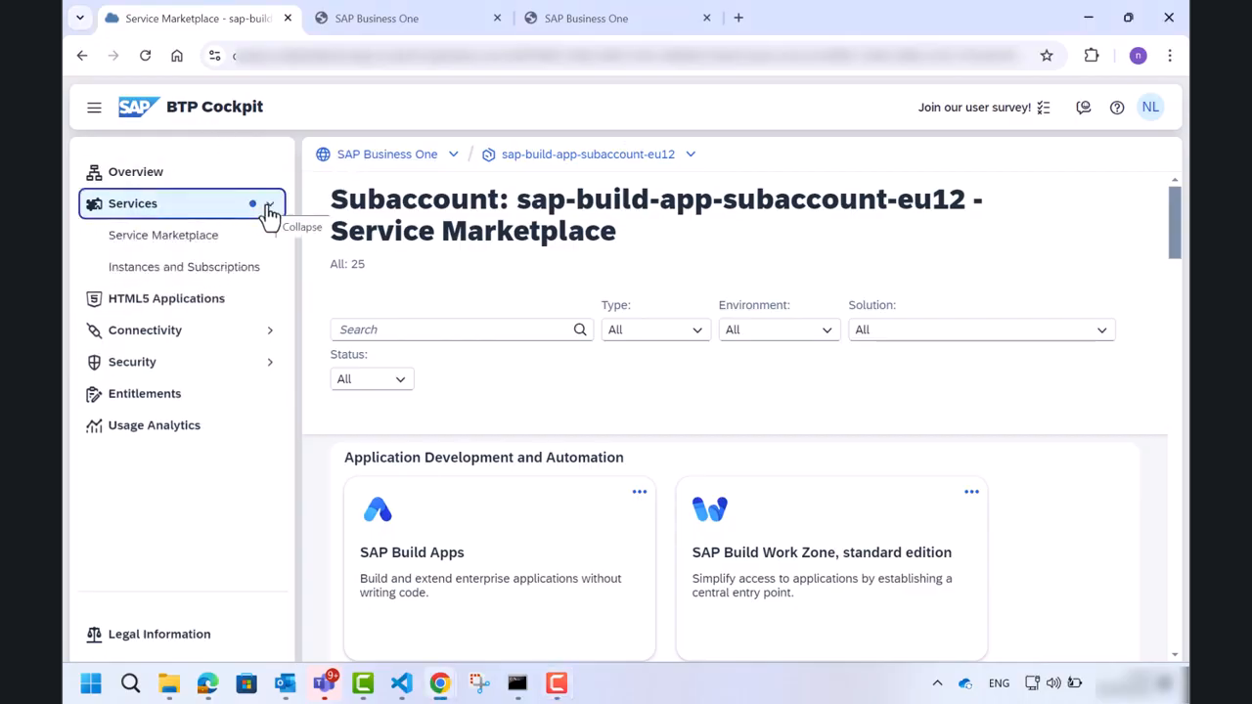
pyautogui.click(200, 277)
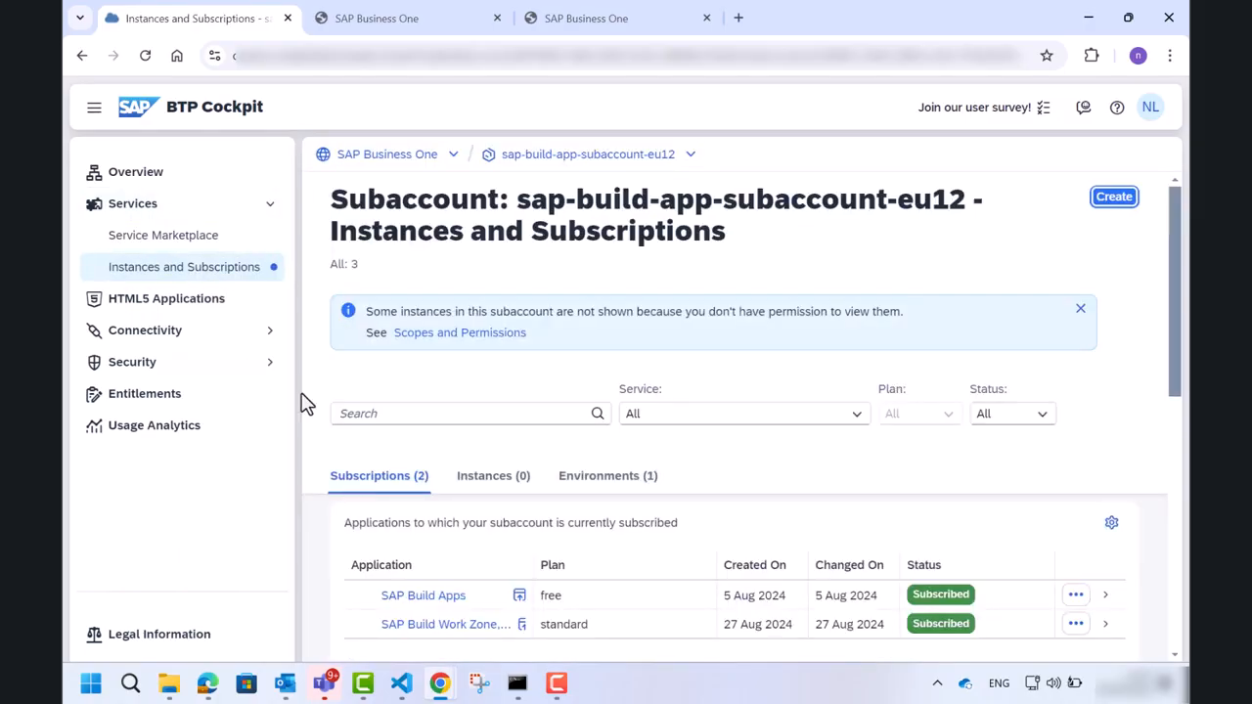
pyautogui.click(416, 599)
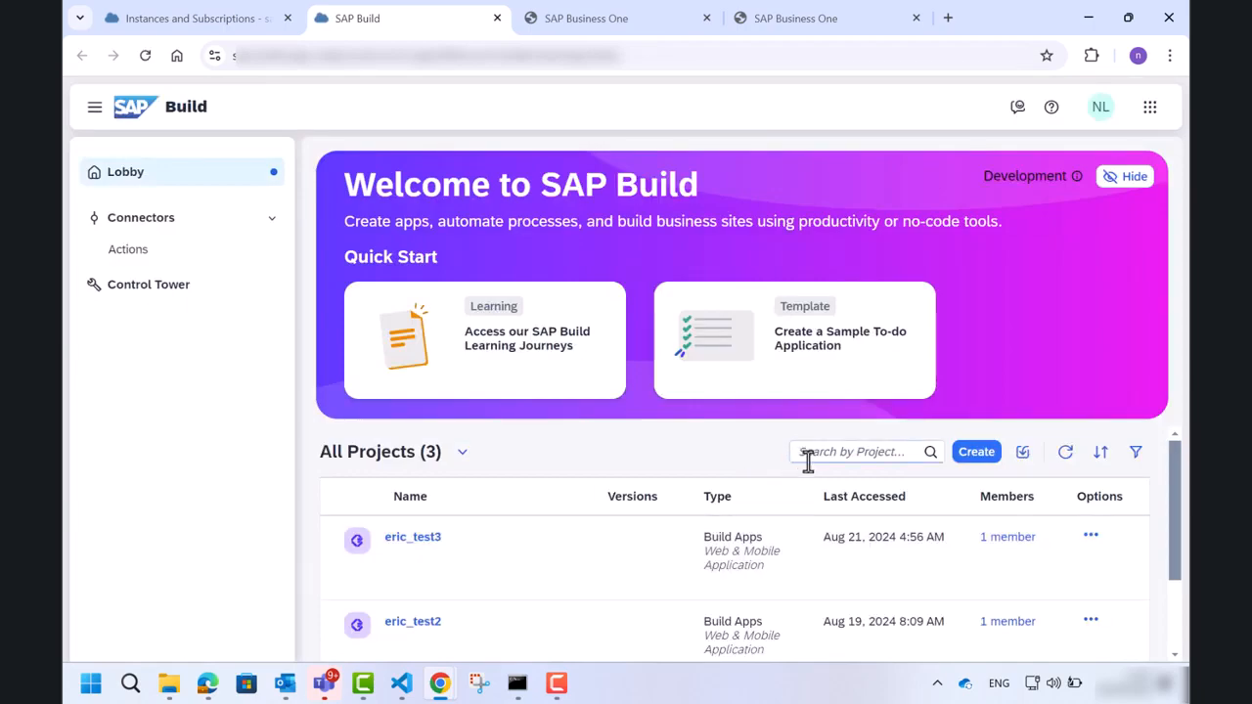
# Create a new Build Apps Web & Mobile Application project named MyProject.
pyautogui.click(978, 452)
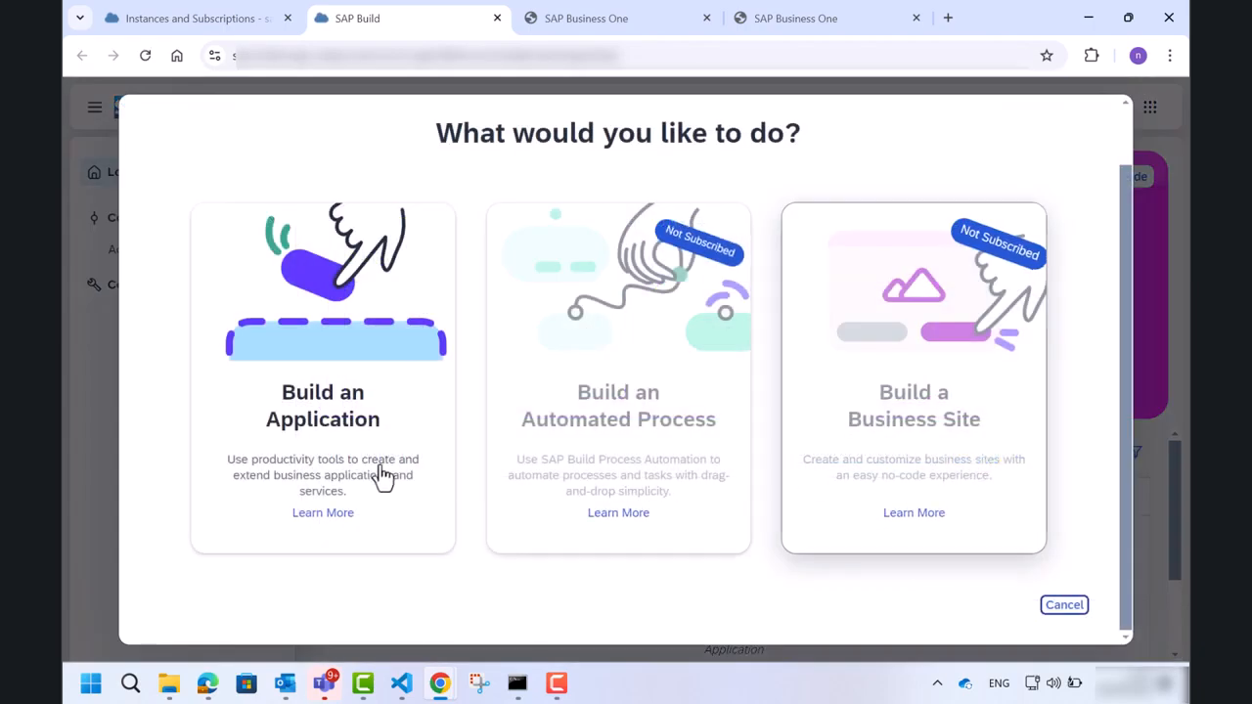
pyautogui.click(339, 438)
pyautogui.click(468, 495)
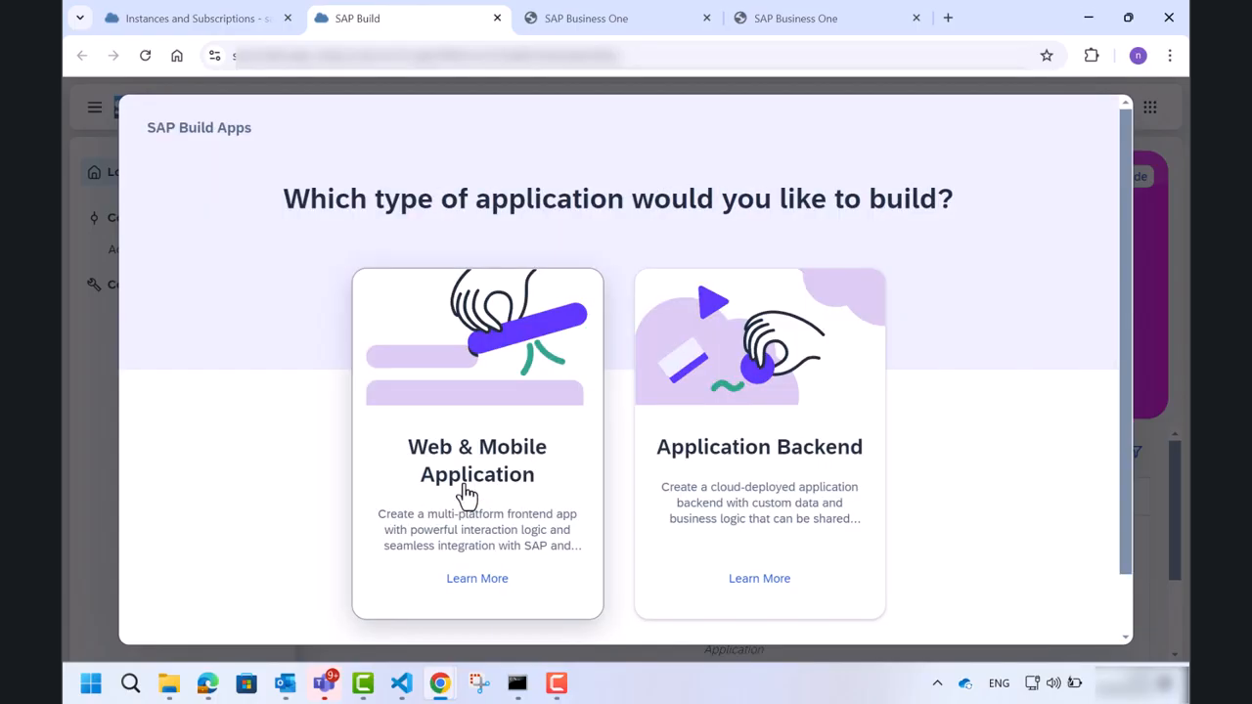
pyautogui.click(467, 495)
pyautogui.click(452, 344)
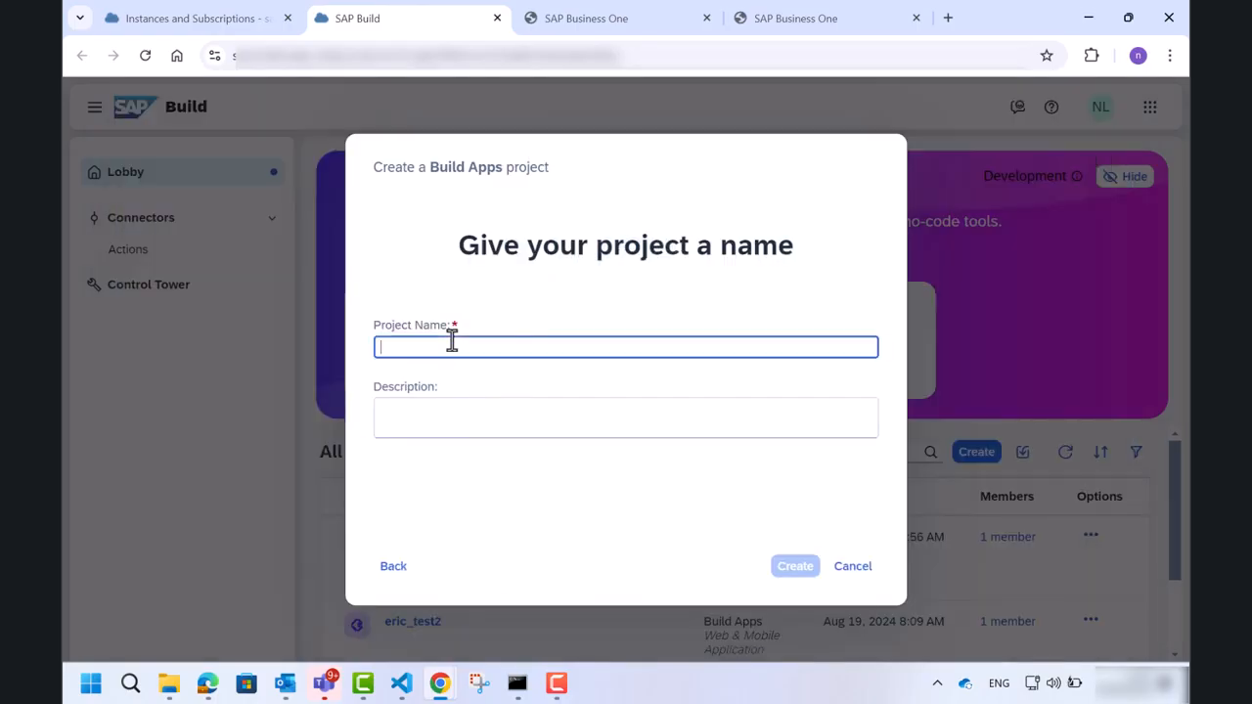
pyautogui.write('MyProject')
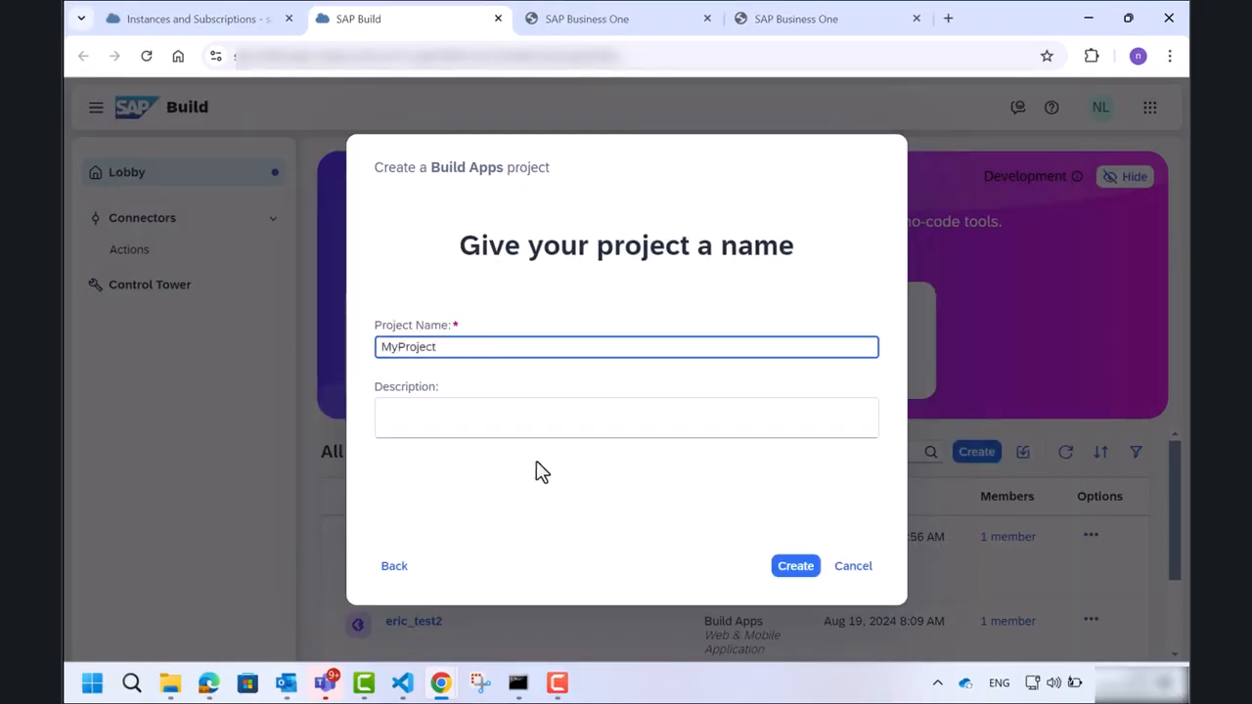
pyautogui.click(790, 571)
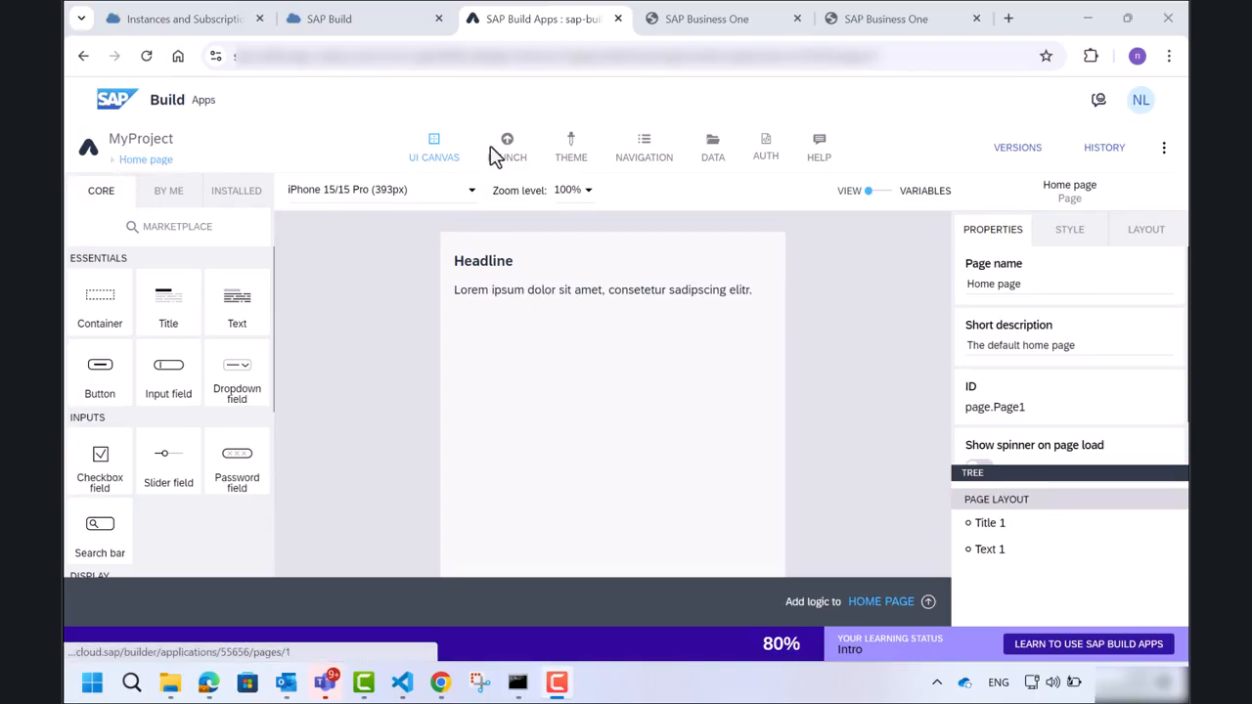
# Start creating a classic data entity of type OData integration in the project's data section.
pyautogui.click(711, 154)
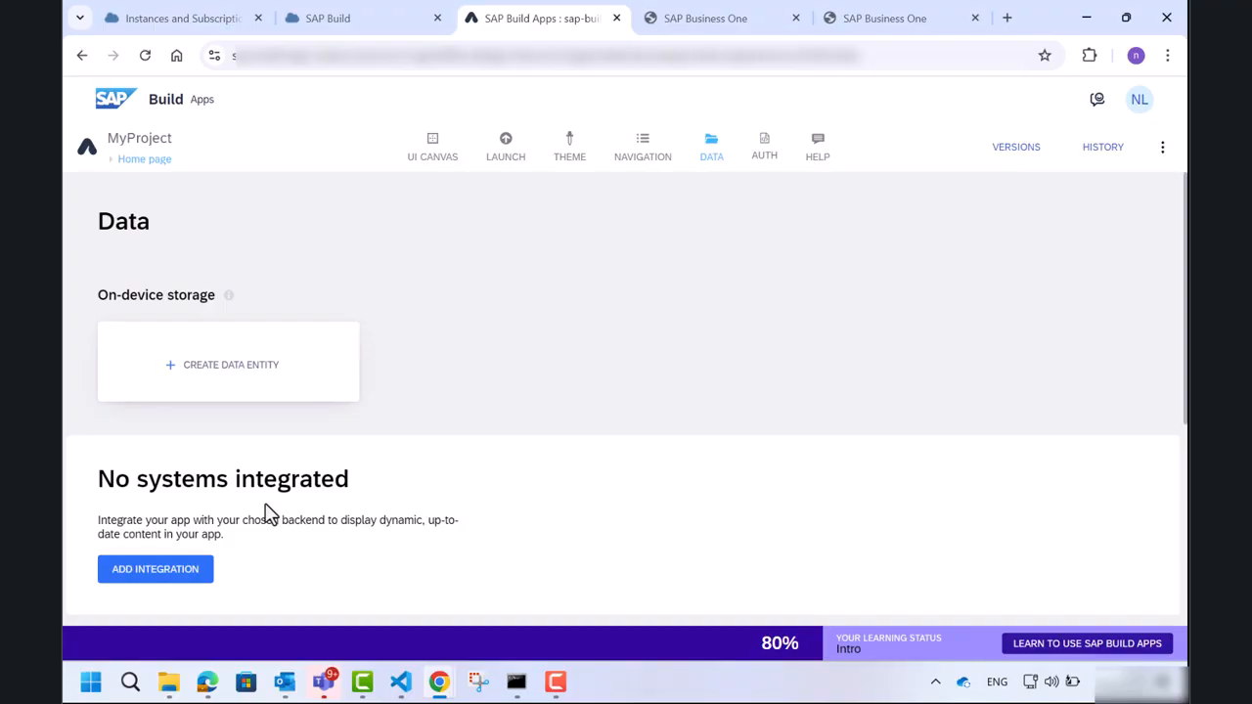
pyautogui.scroll(-1, 270, 513)
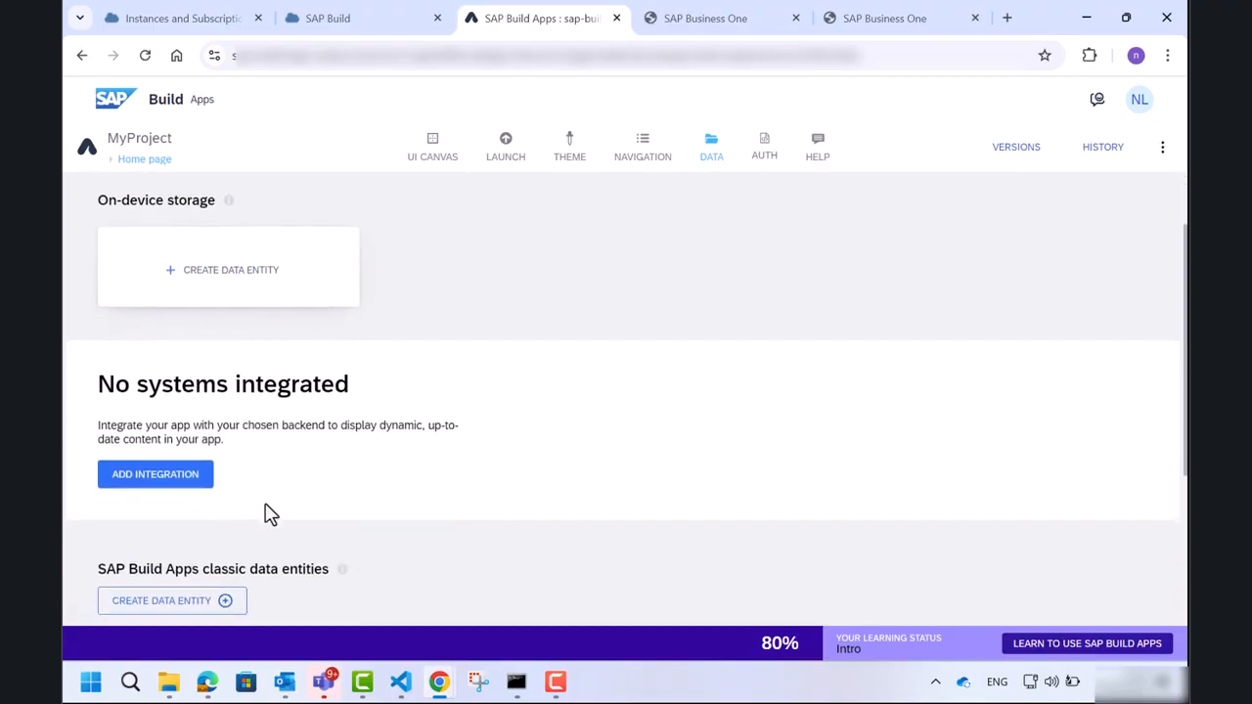
pyautogui.scroll(-1, 270, 513)
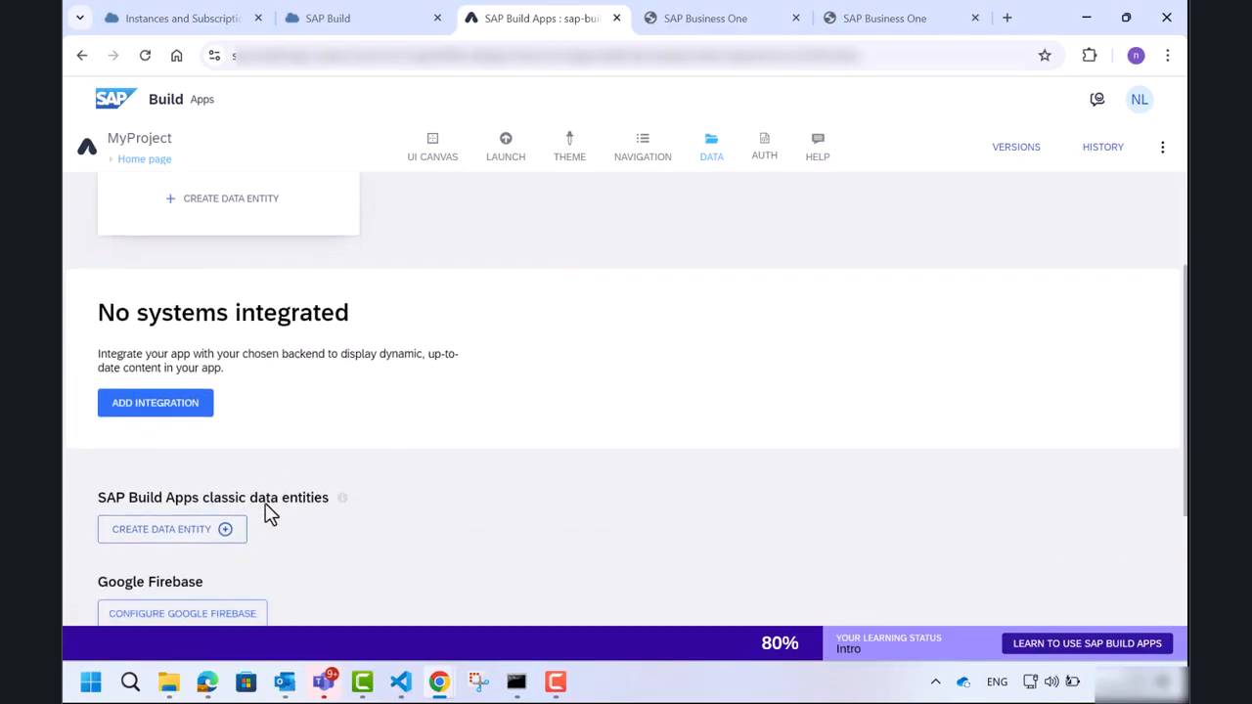
pyautogui.click(229, 532)
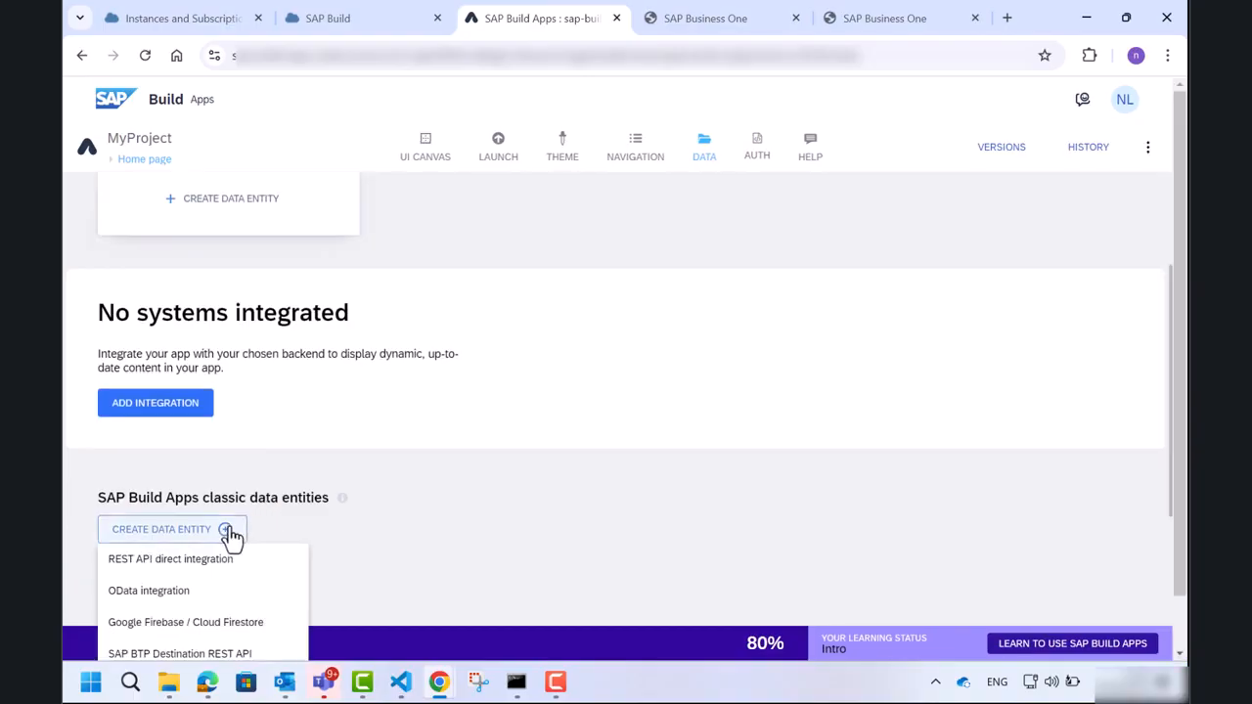
pyautogui.click(180, 602)
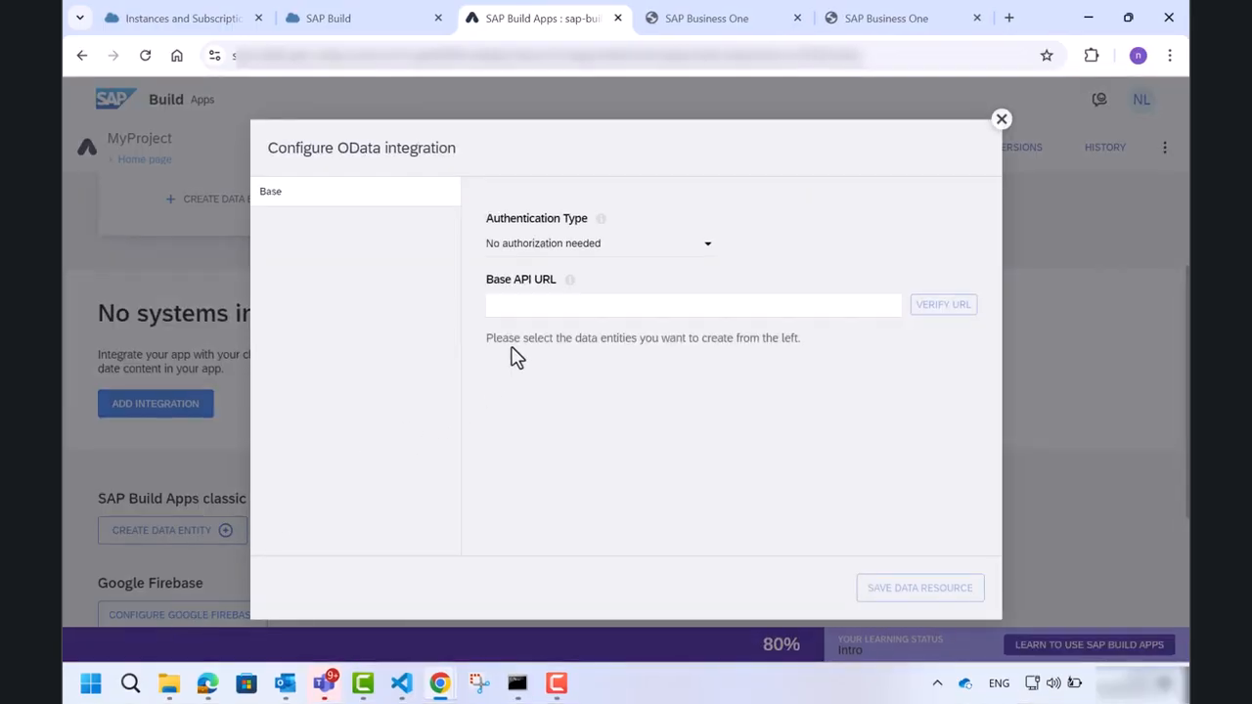
pyautogui.click(502, 311)
pyautogui.click(594, 376)
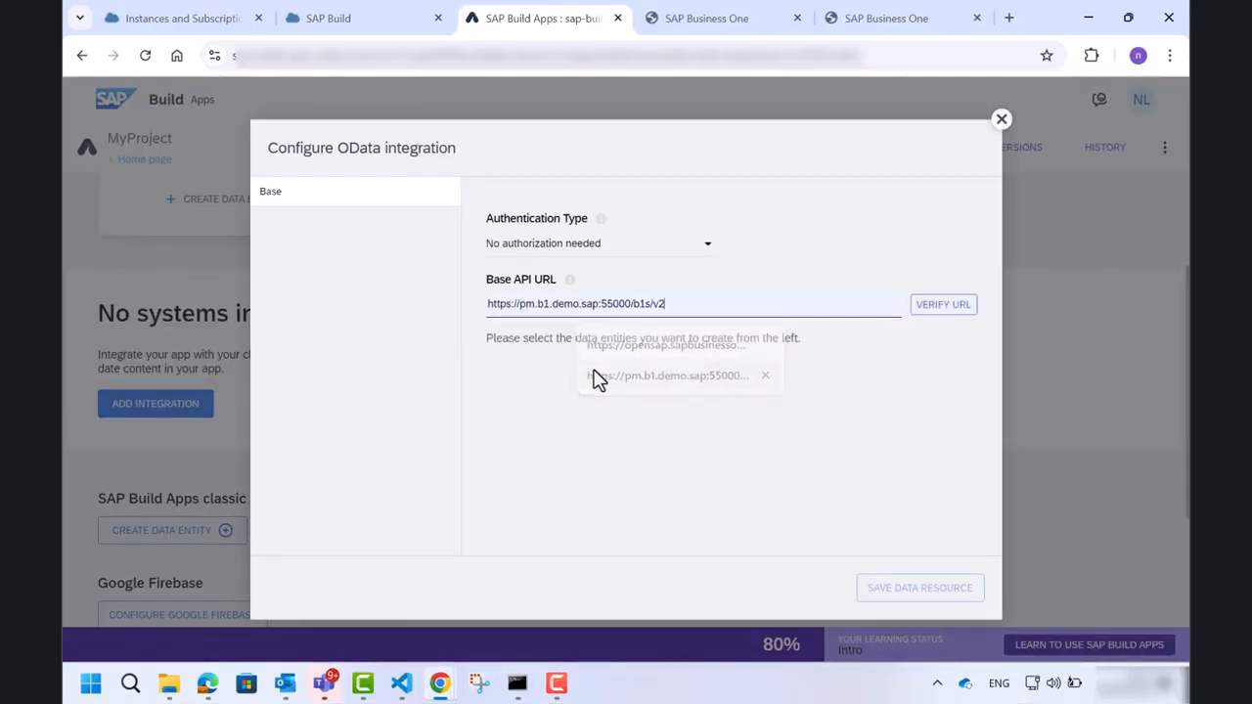
pyautogui.click(693, 252)
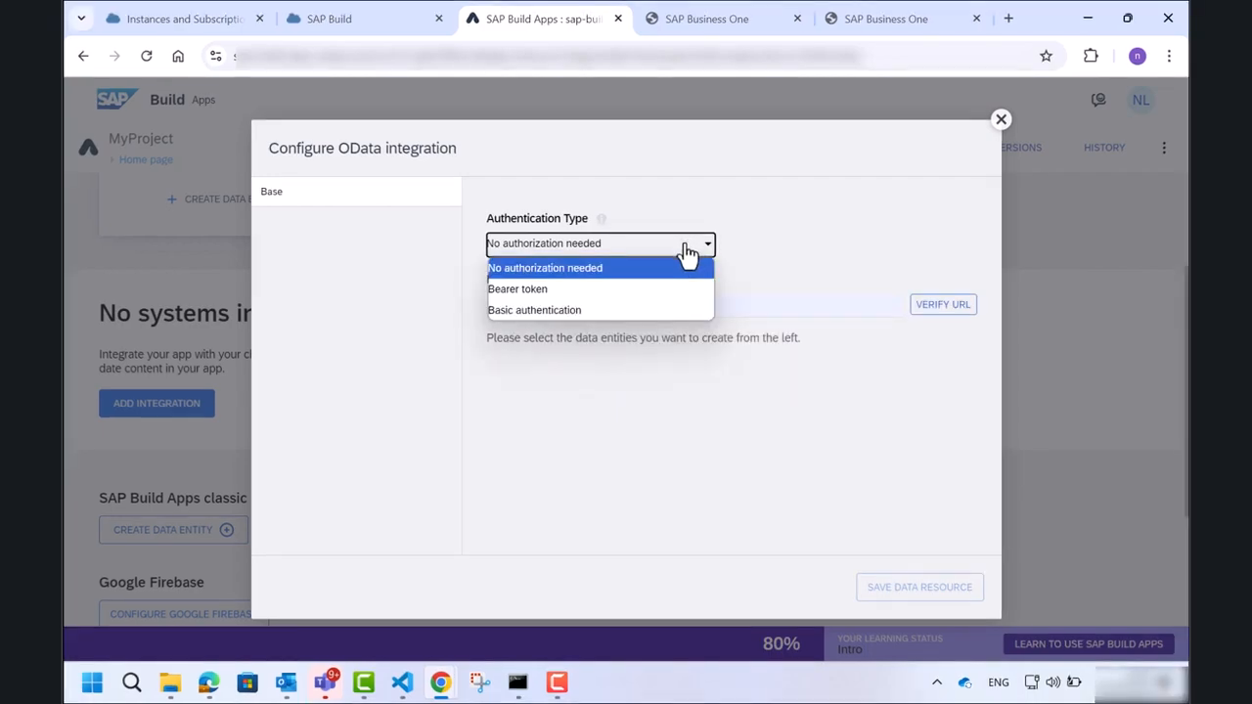
pyautogui.click(638, 310)
pyautogui.click(639, 306)
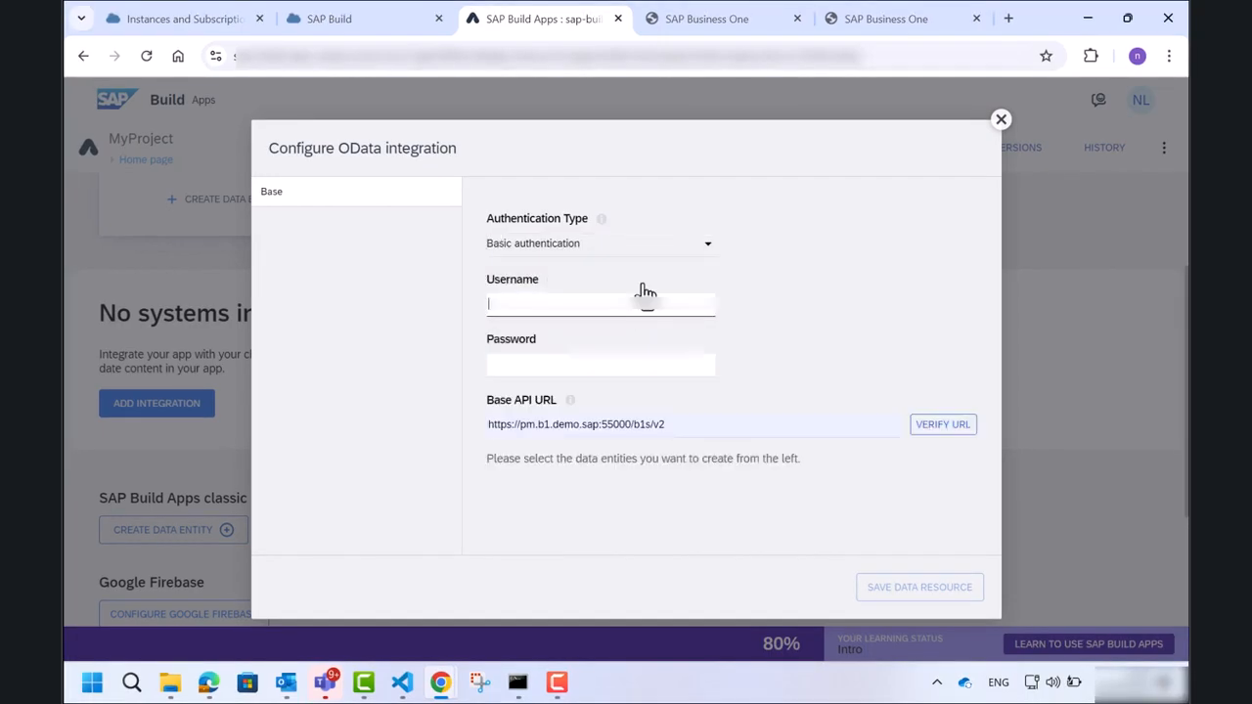
# Enter the service user's username and password, then verify the URL.
pyautogui.write('A')
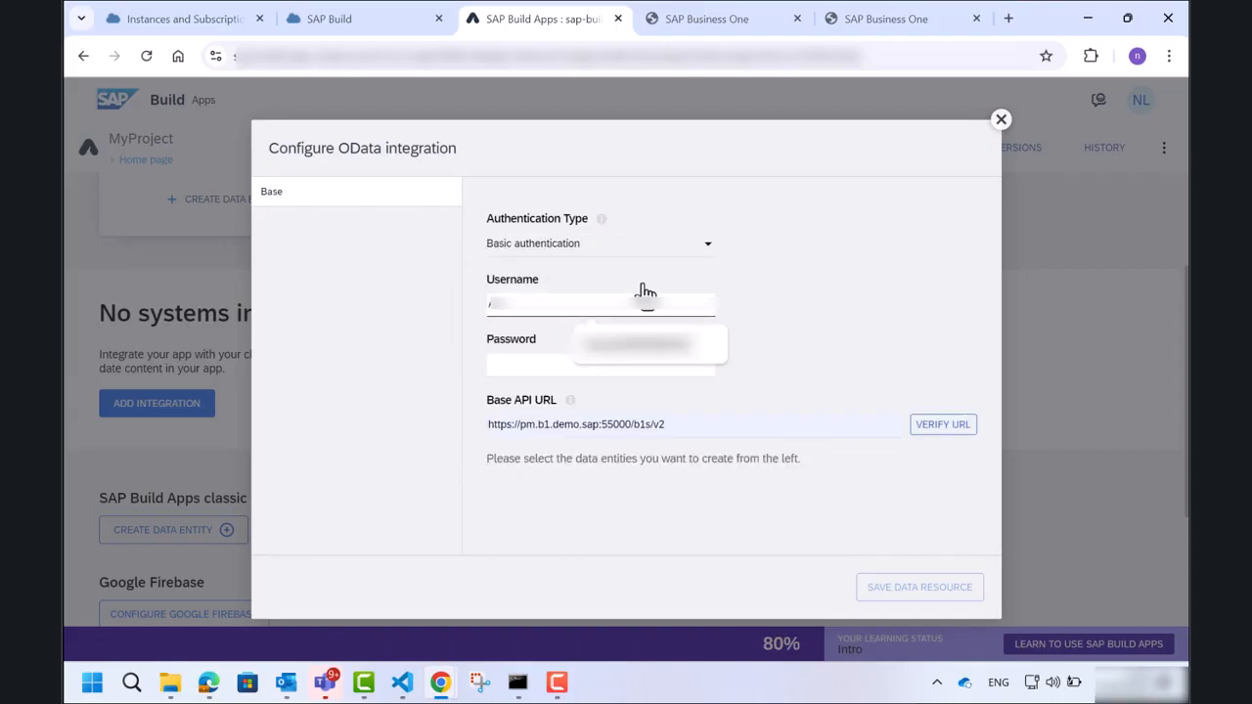
pyautogui.press('Down')
pyautogui.press('Return')
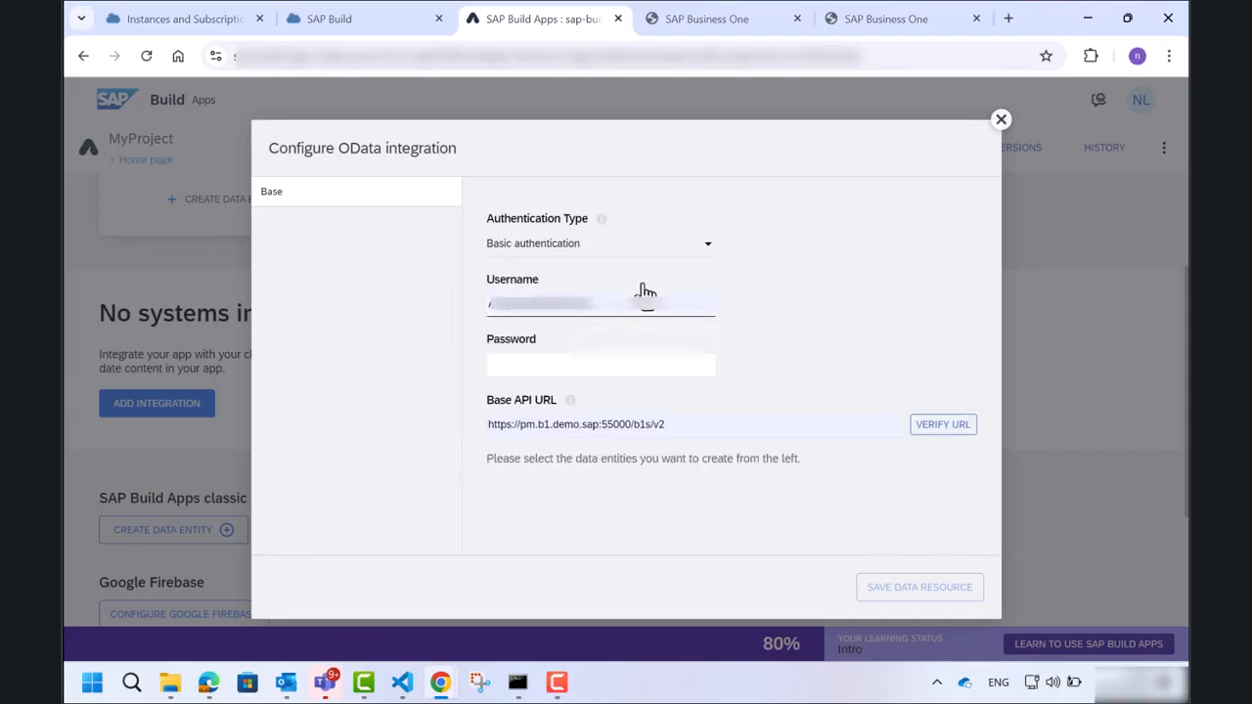
pyautogui.press('Tab')
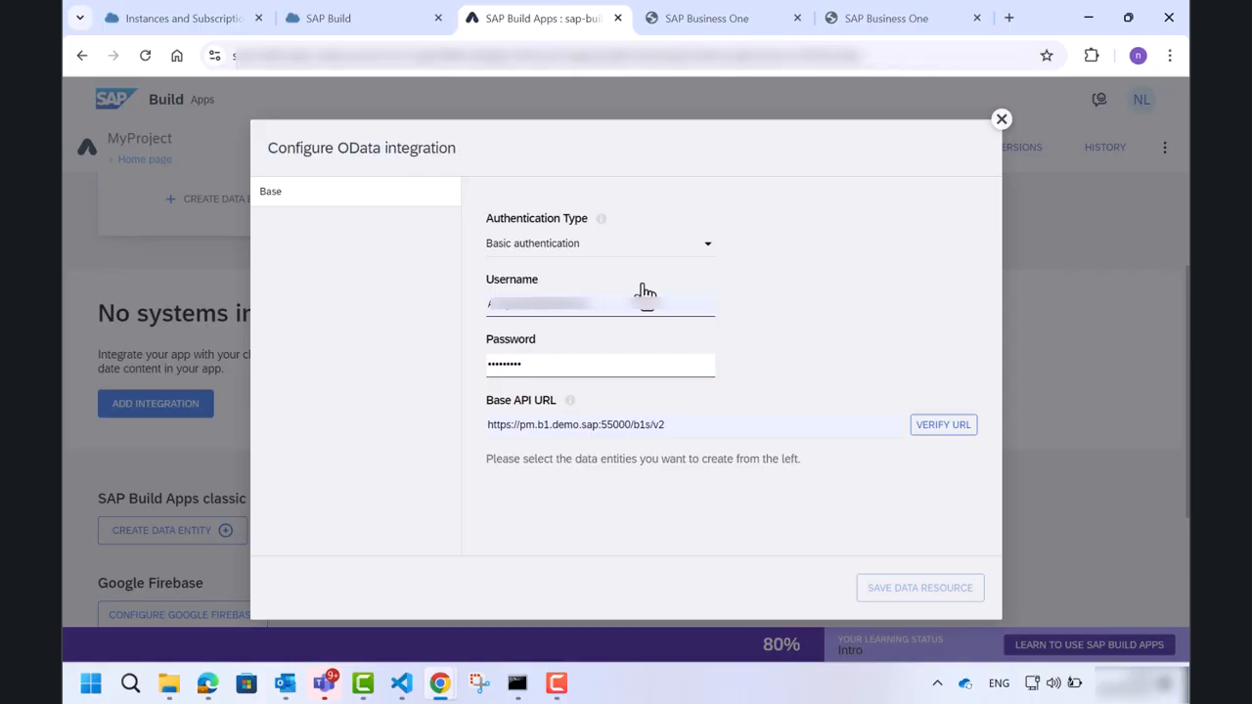
pyautogui.press('Return')
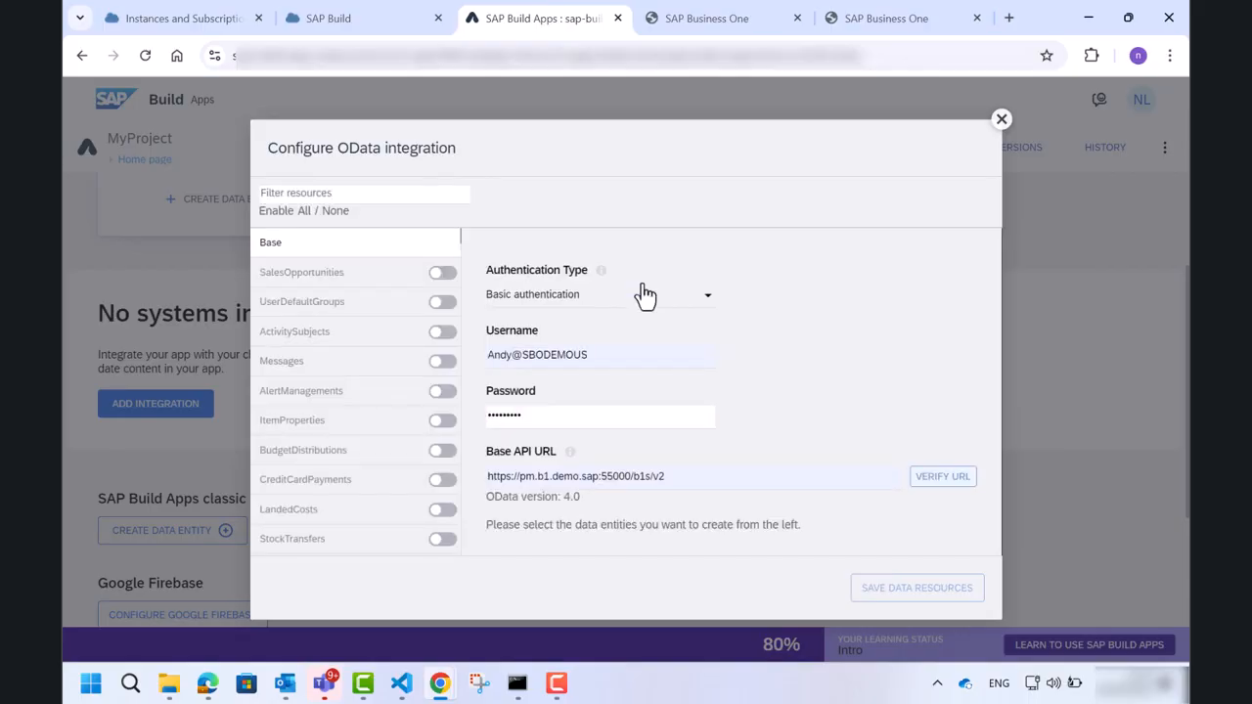
# Filter resources for ite, enable the Items resource, save the data resources, and save the app.
pyautogui.click(302, 193)
pyautogui.write('it')
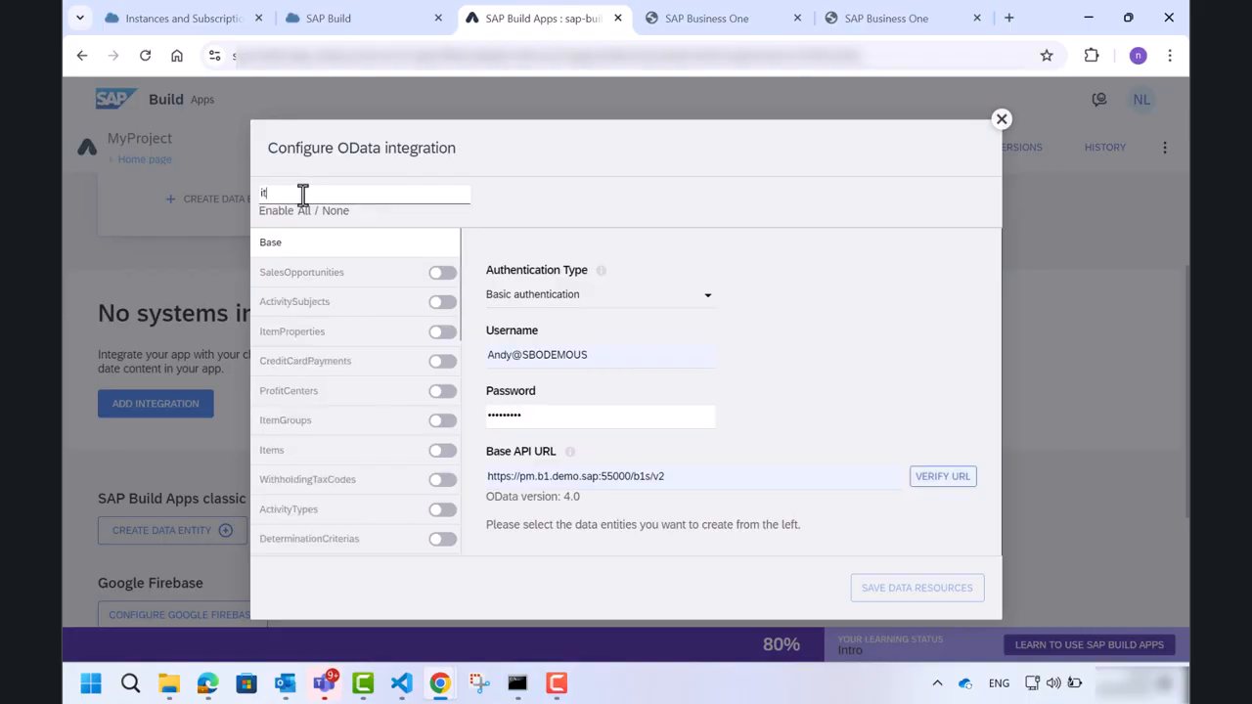
pyautogui.write('e')
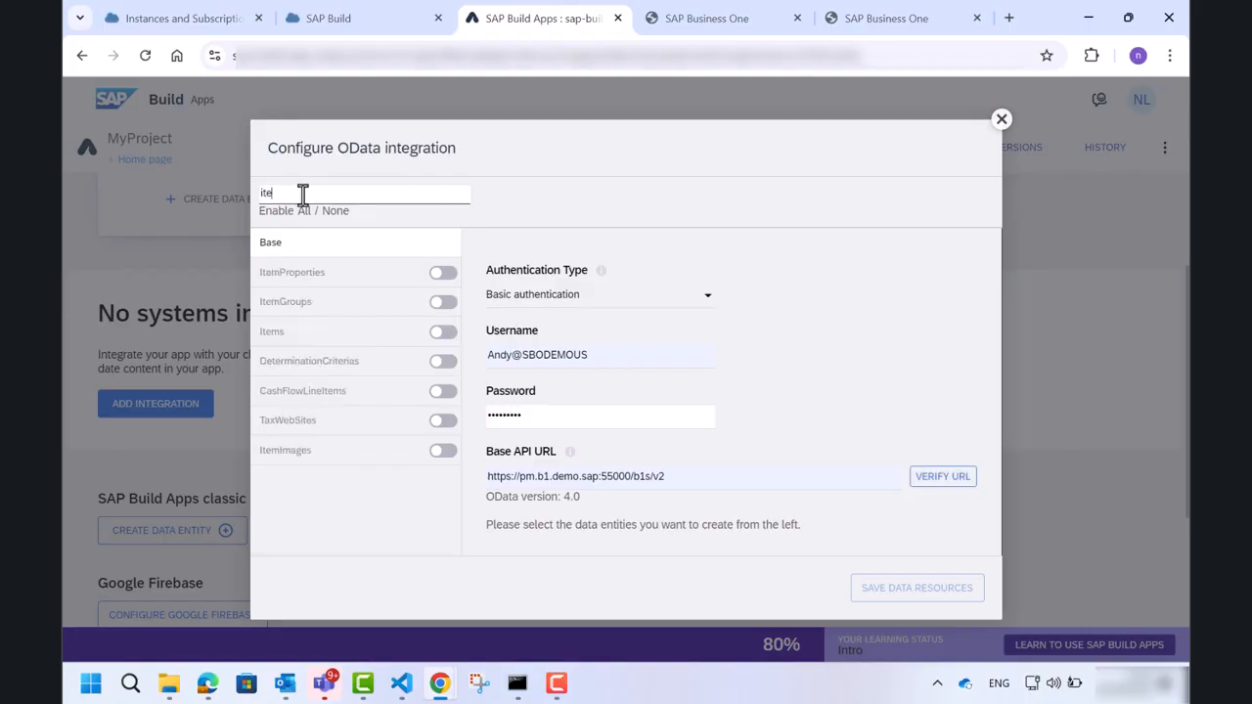
pyautogui.click(448, 337)
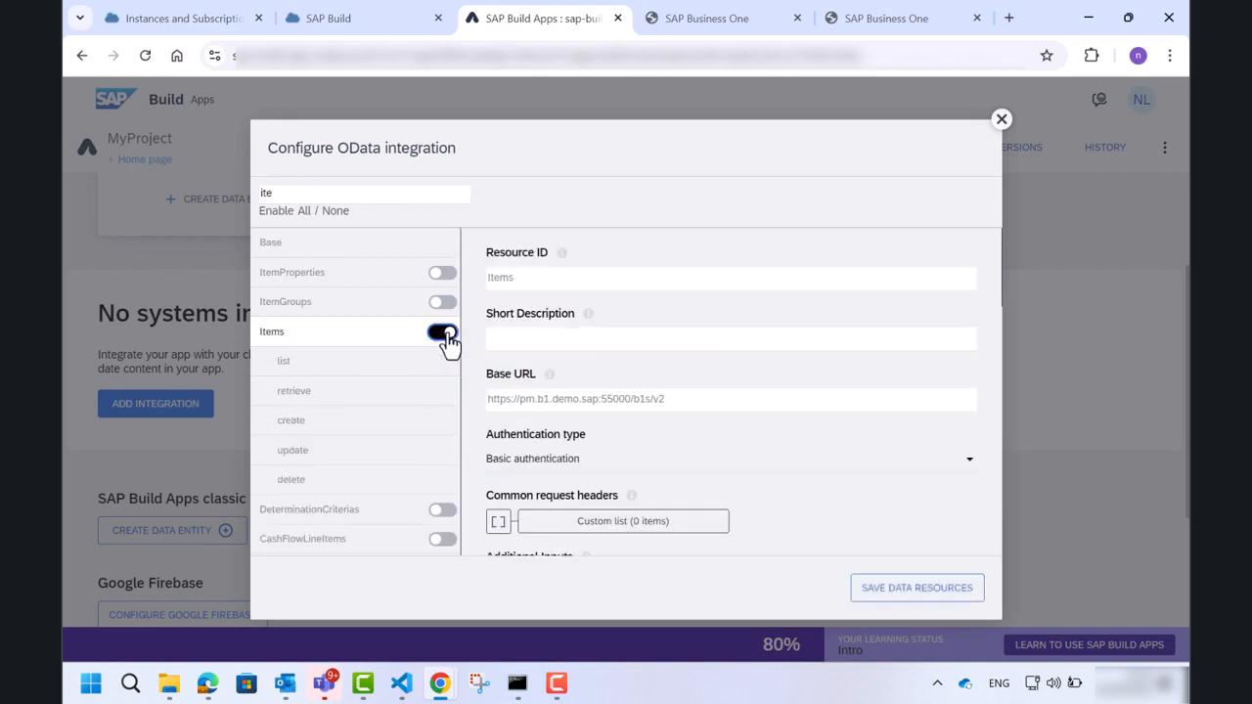
pyautogui.scroll(-3, 648, 397)
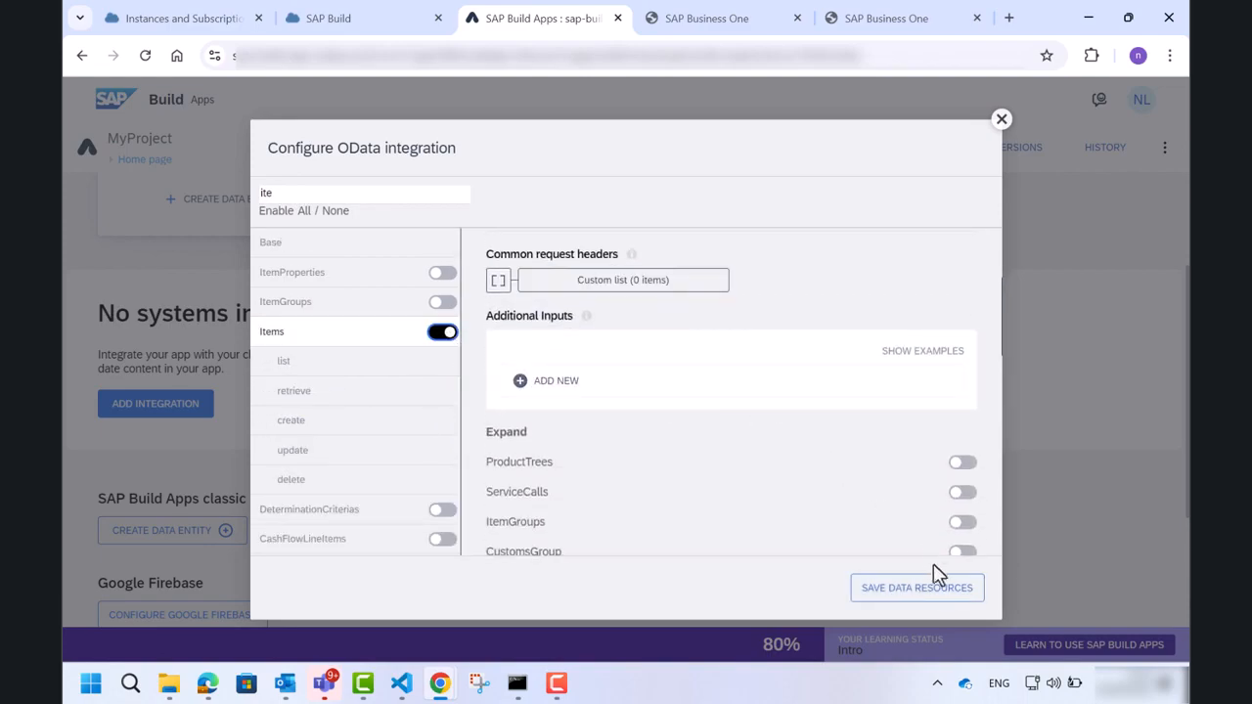
pyautogui.click(921, 592)
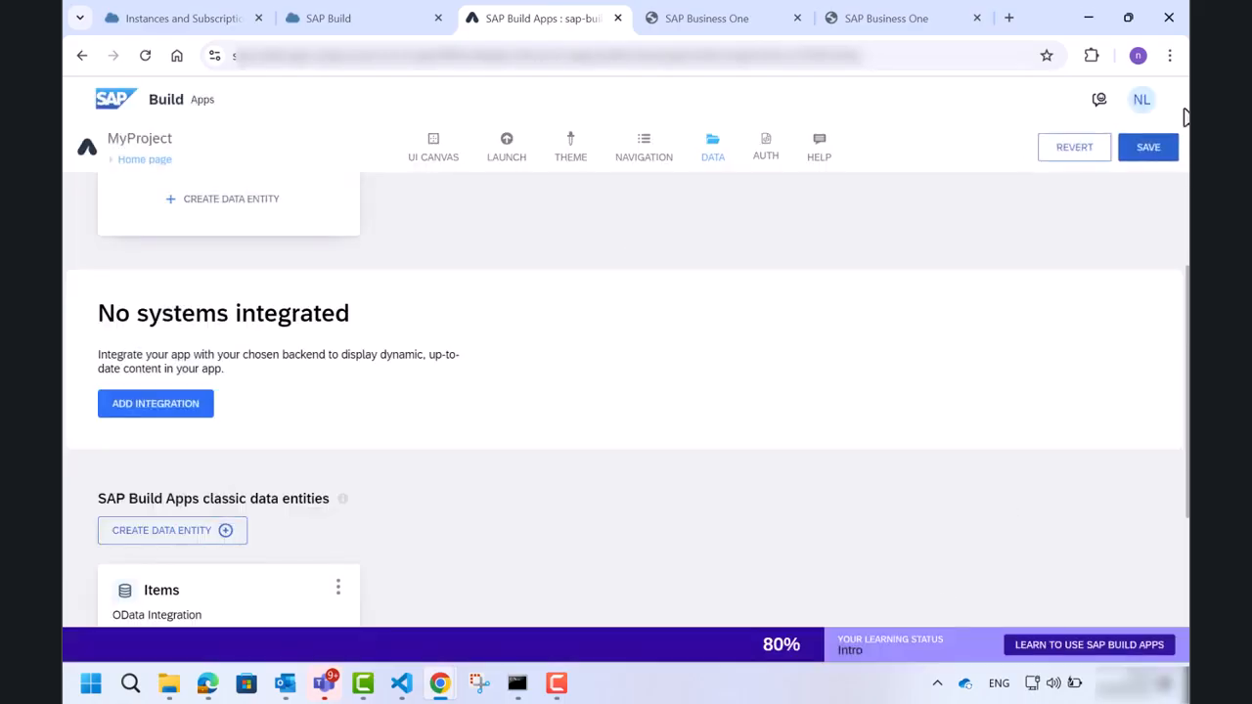
pyautogui.click(1152, 149)
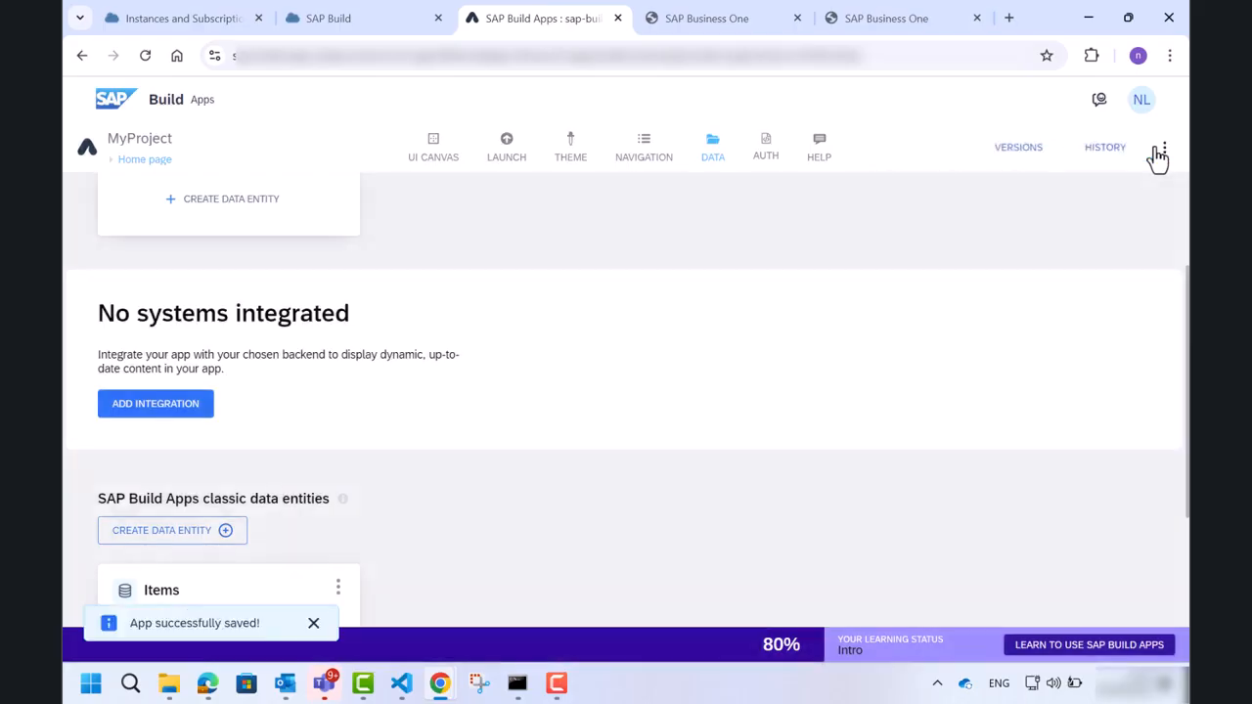
# Open the home page on the canvas and rename it to items.
pyautogui.click(128, 165)
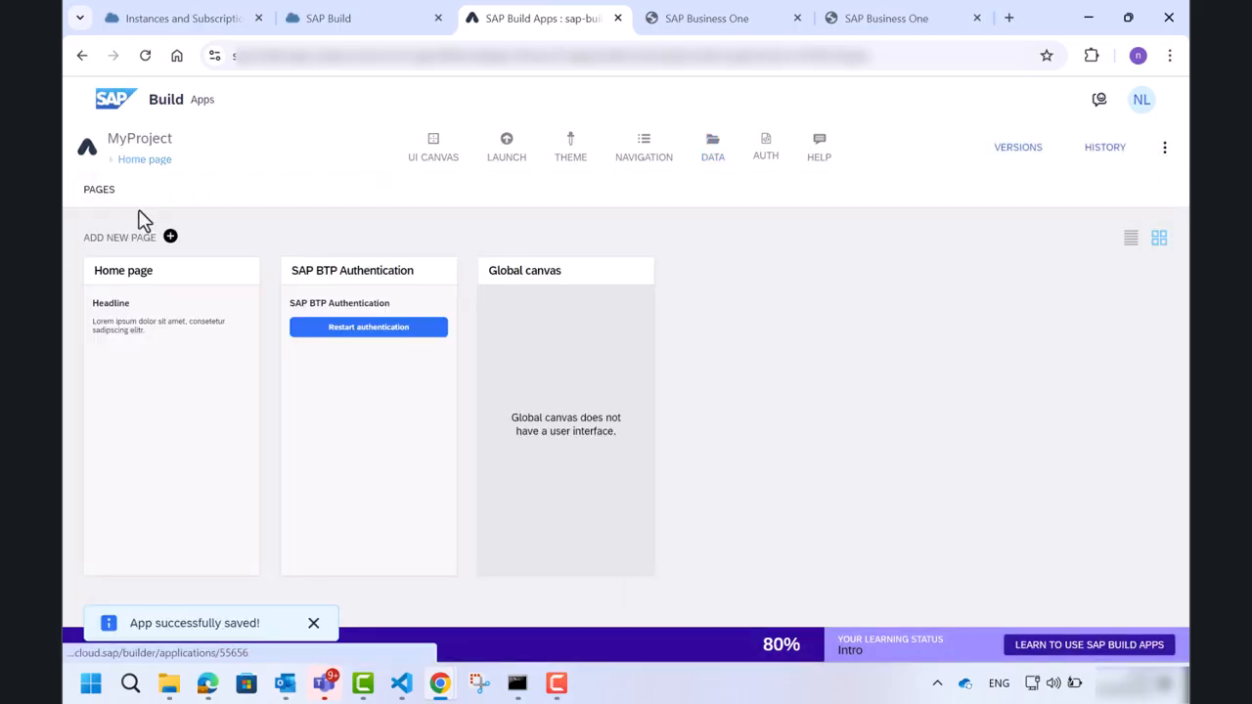
pyautogui.click(170, 306)
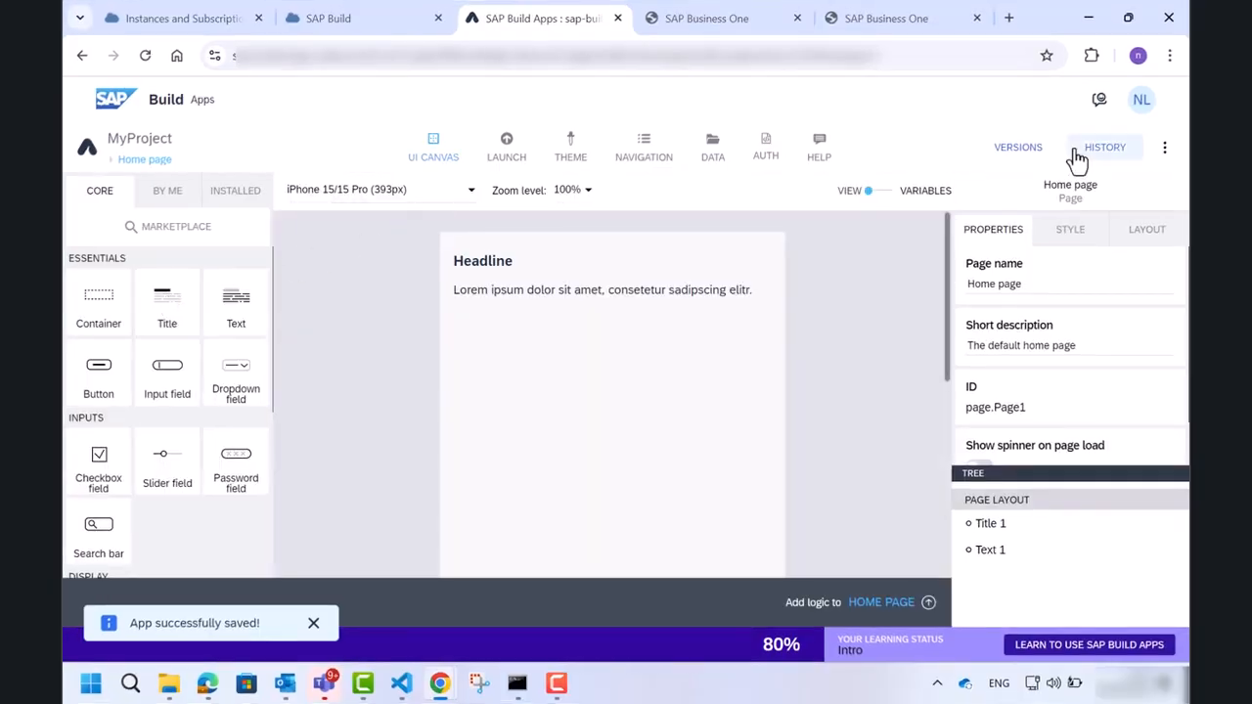
pyautogui.tripleClick(1010, 284)
pyautogui.write('items')
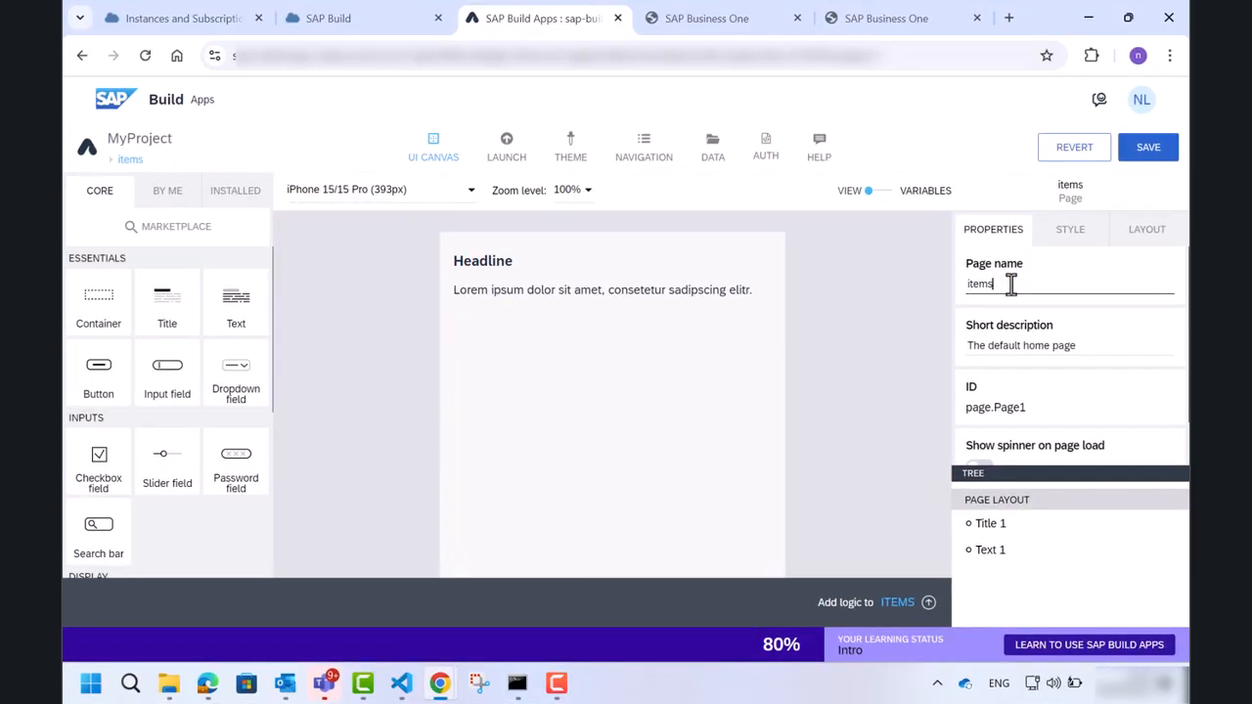
# Change the page's headline title content to MyList.
pyautogui.click(505, 260)
pyautogui.tripleClick(1110, 292)
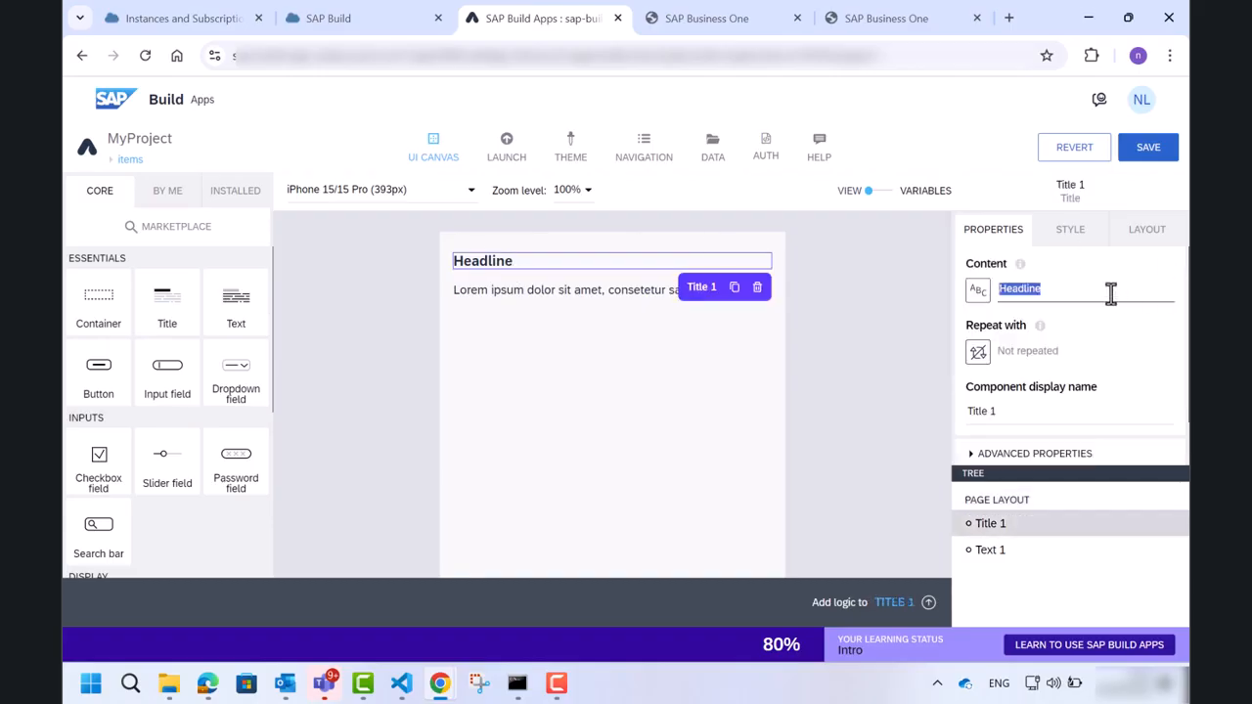
pyautogui.write('MyList')
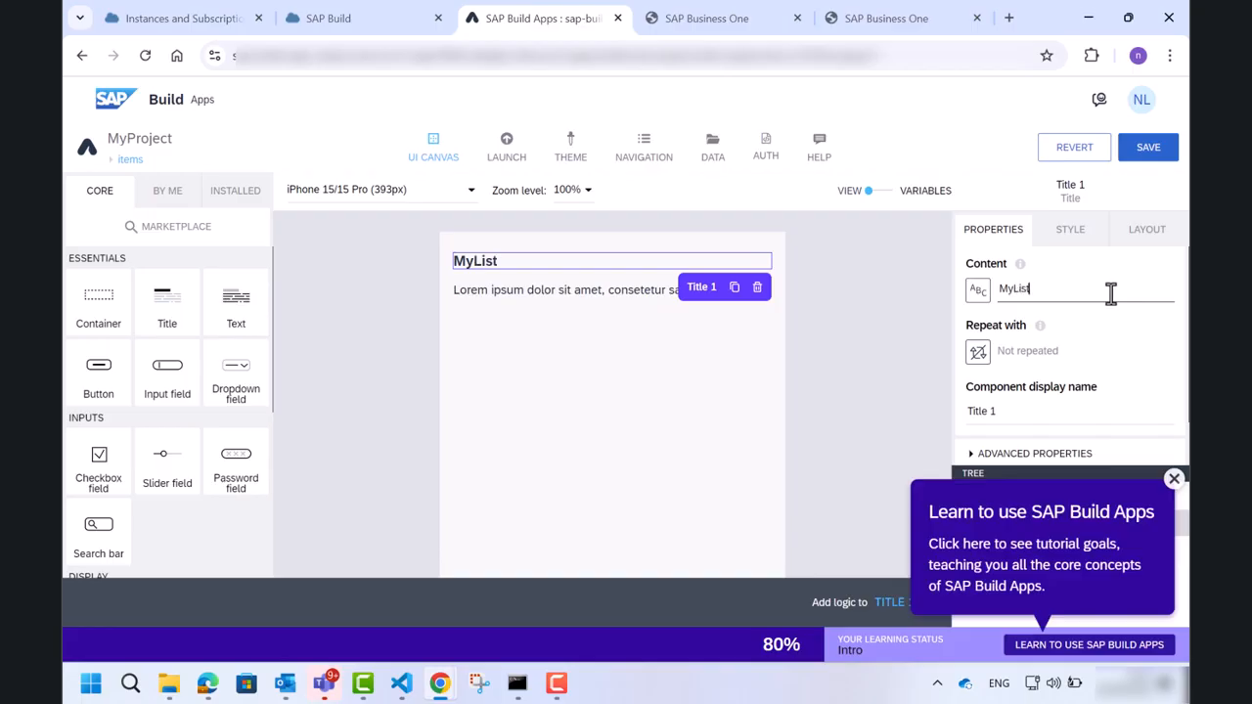
# Delete the Lorem ipsum text and add a List item component beneath the title.
pyautogui.click(650, 291)
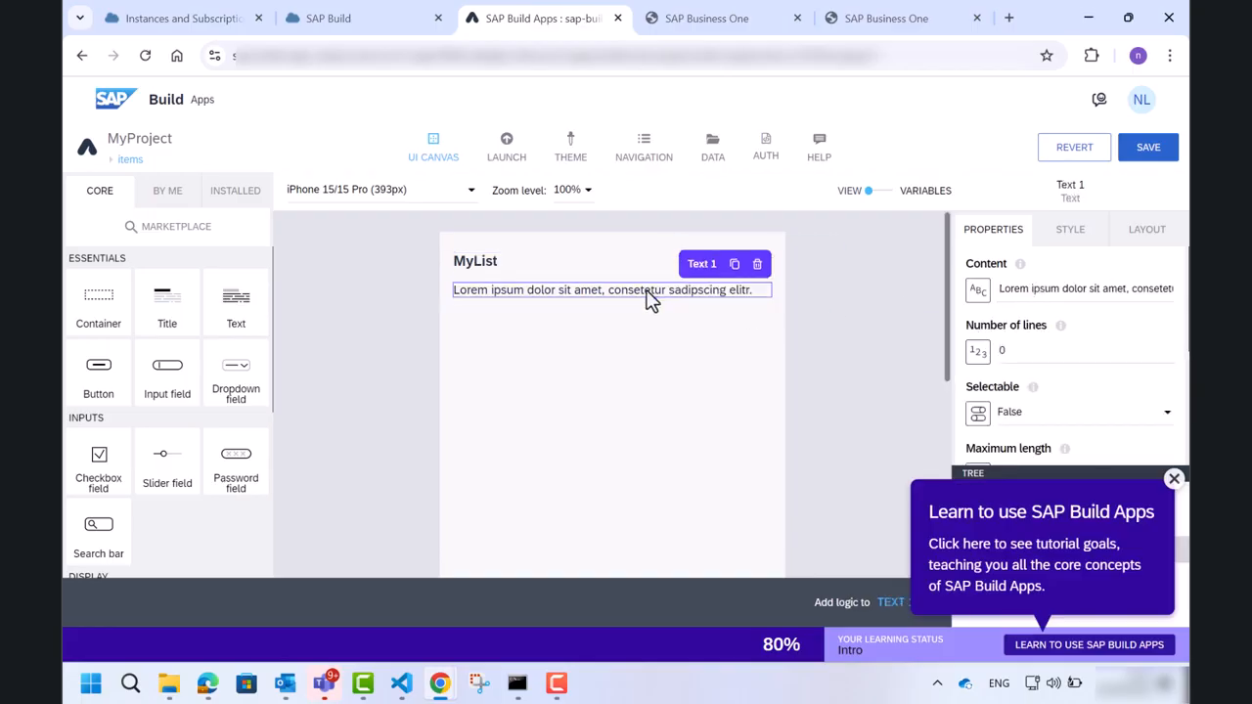
pyautogui.click(755, 266)
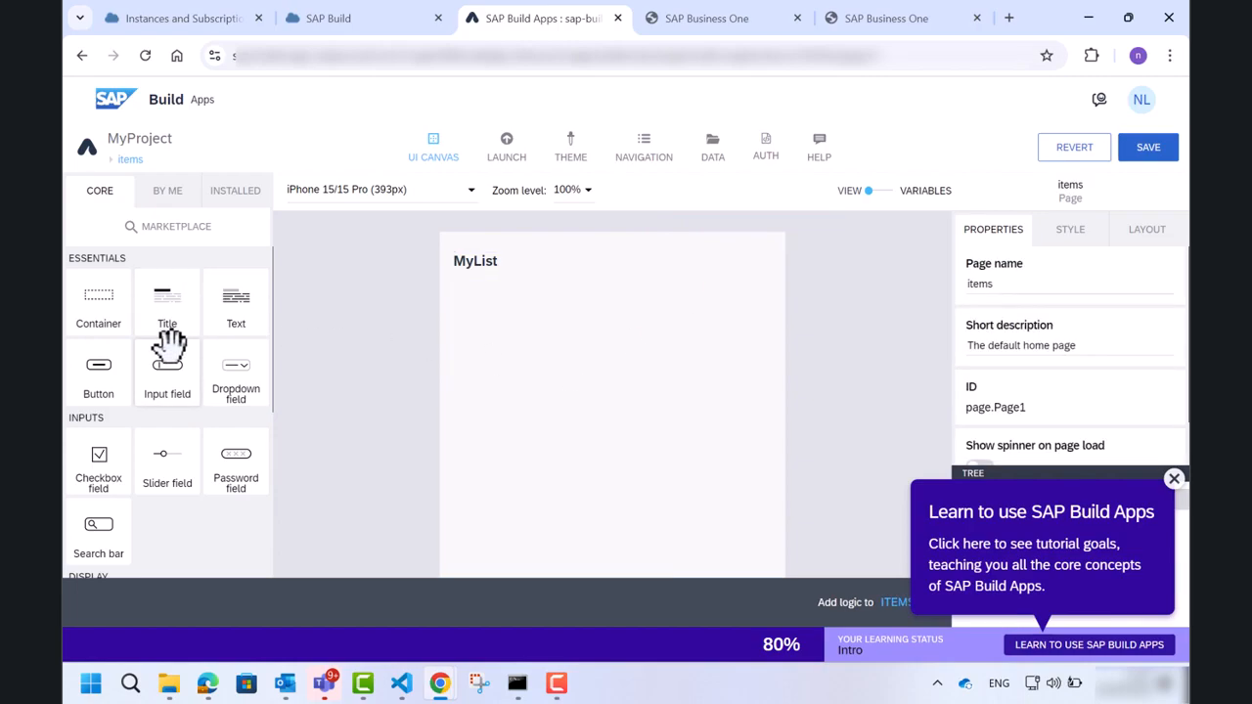
pyautogui.scroll(-4, 167, 372)
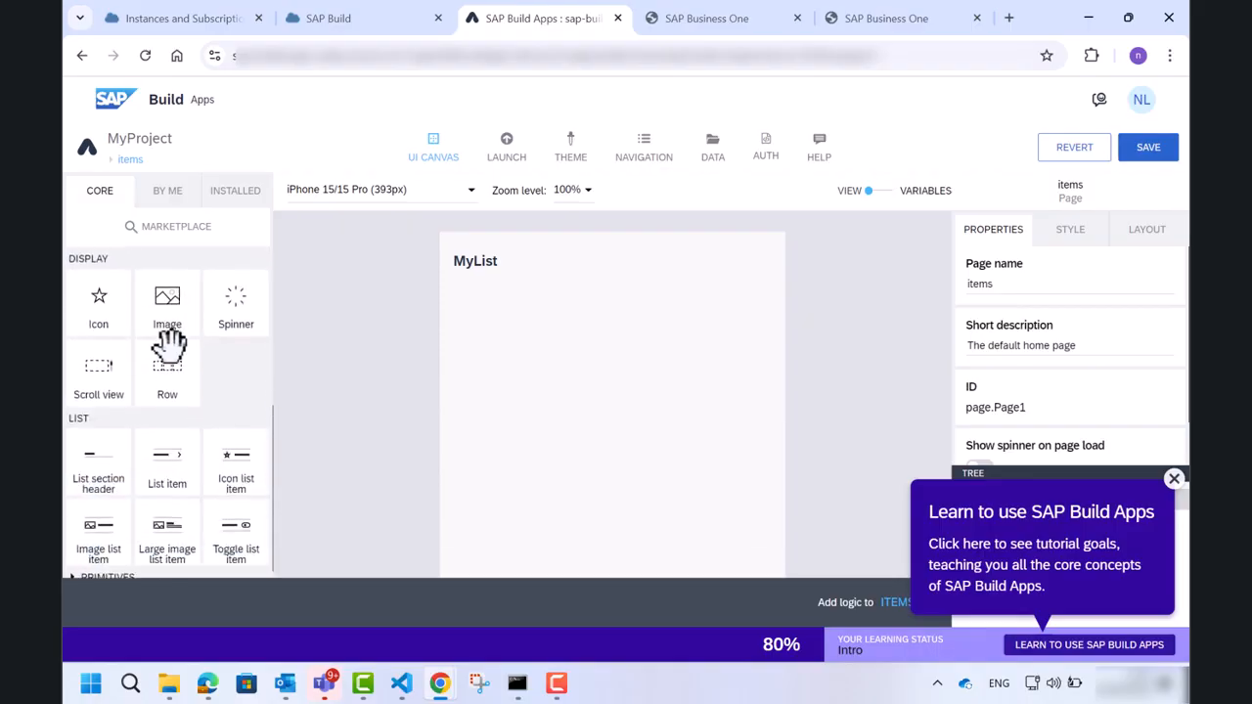
pyautogui.moveTo(171, 467); pyautogui.dragTo(537, 385)
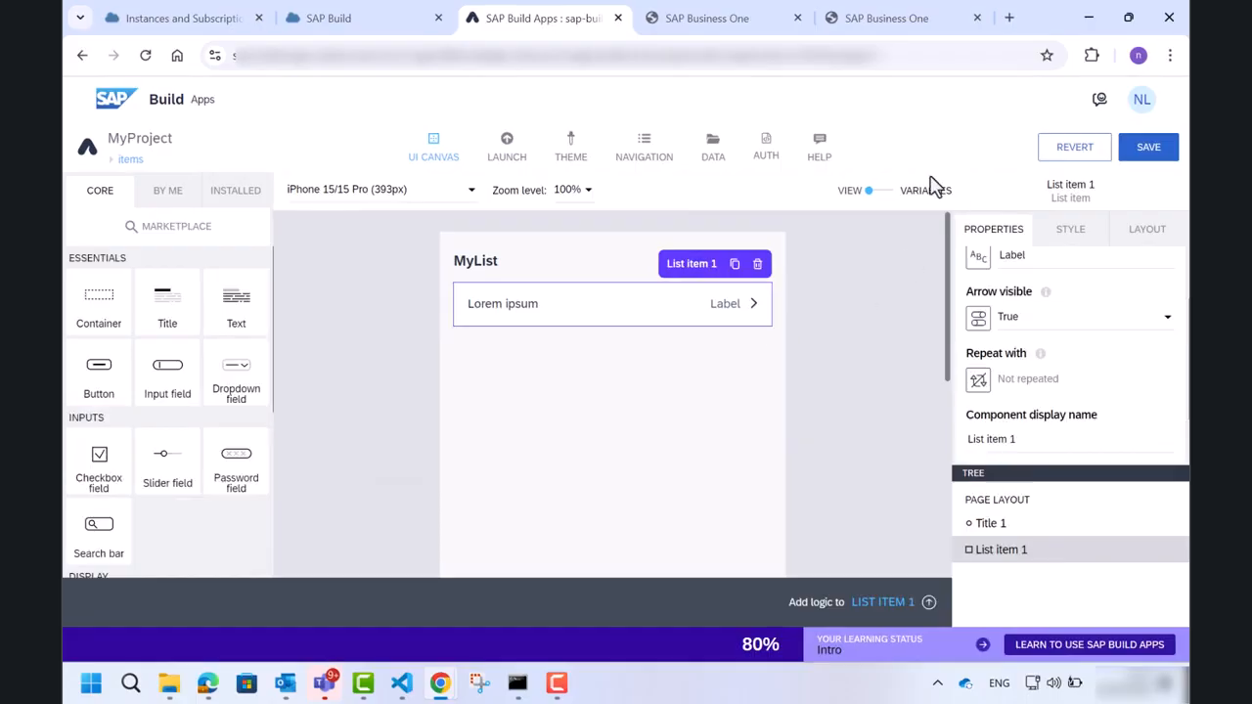
# Add a data variable from the Items resource to the page, then return to the canvas view.
pyautogui.click(892, 194)
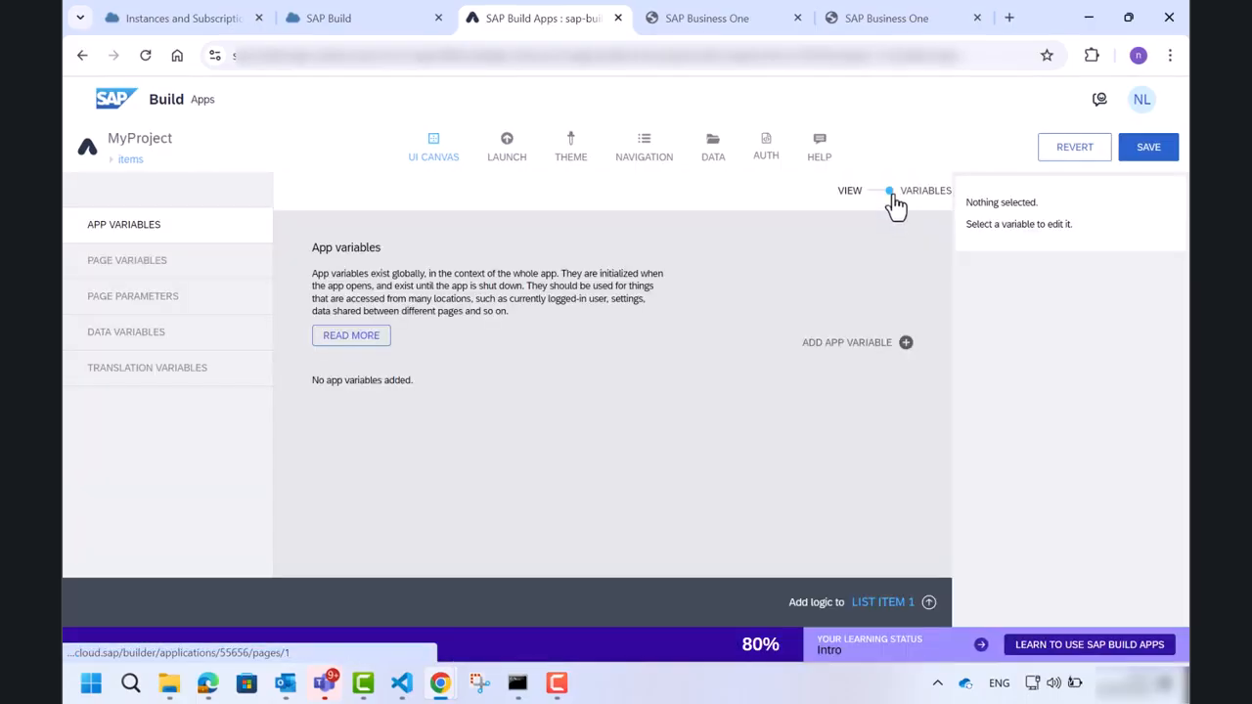
pyautogui.click(147, 335)
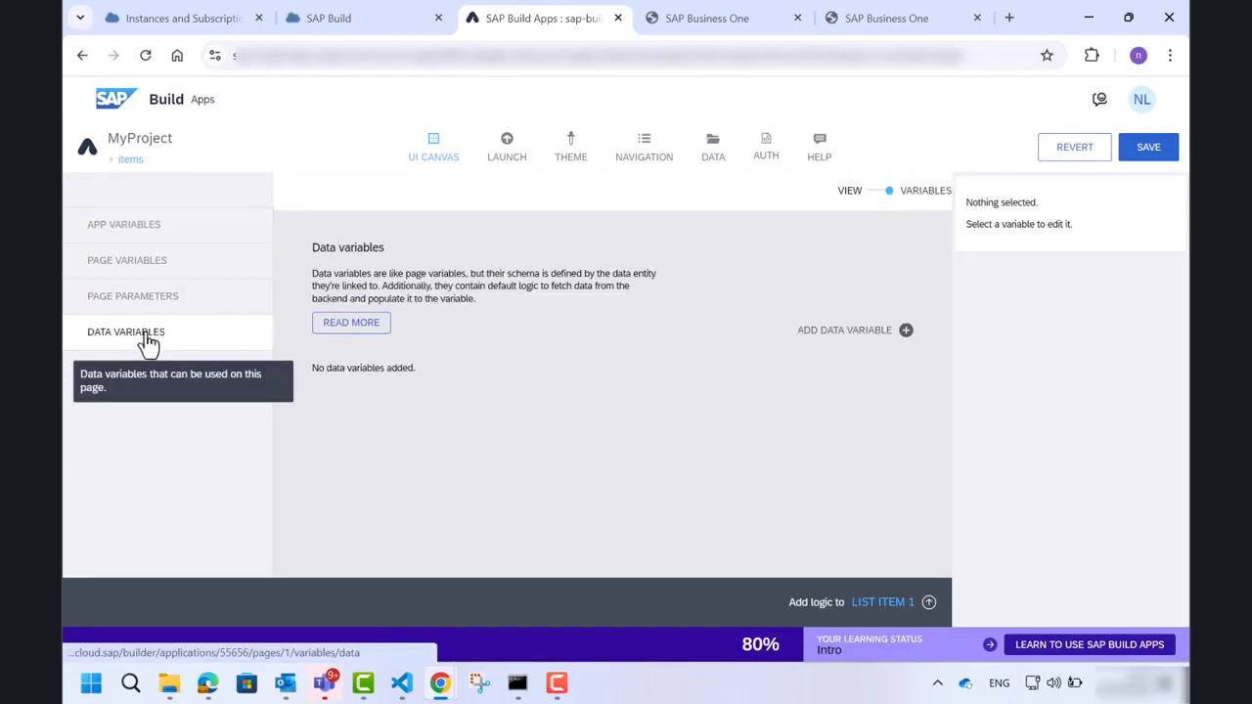
pyautogui.click(906, 333)
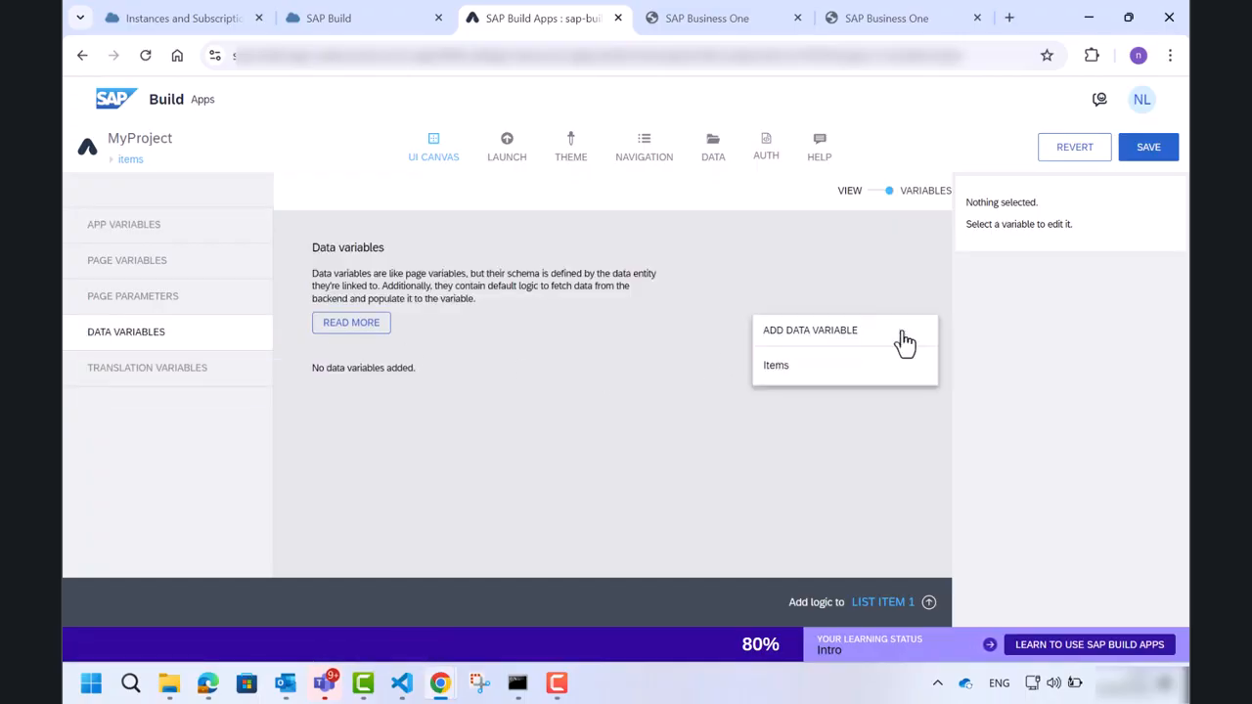
pyautogui.click(883, 381)
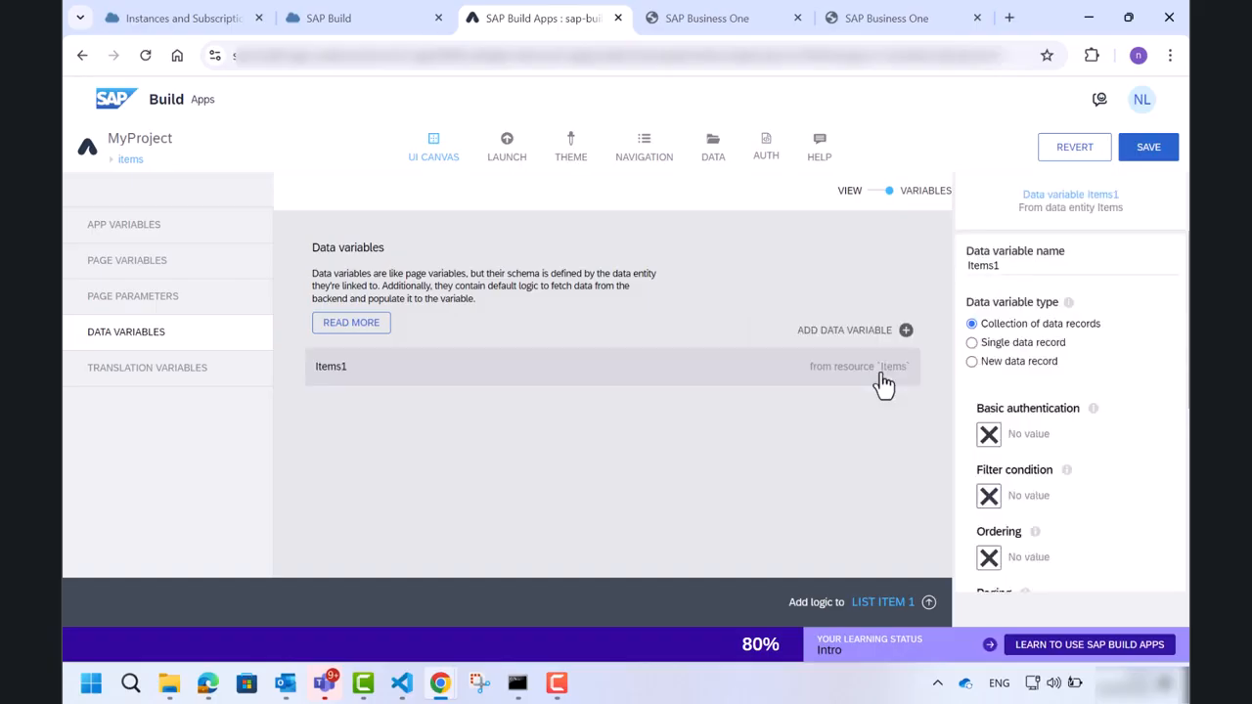
pyautogui.click(876, 194)
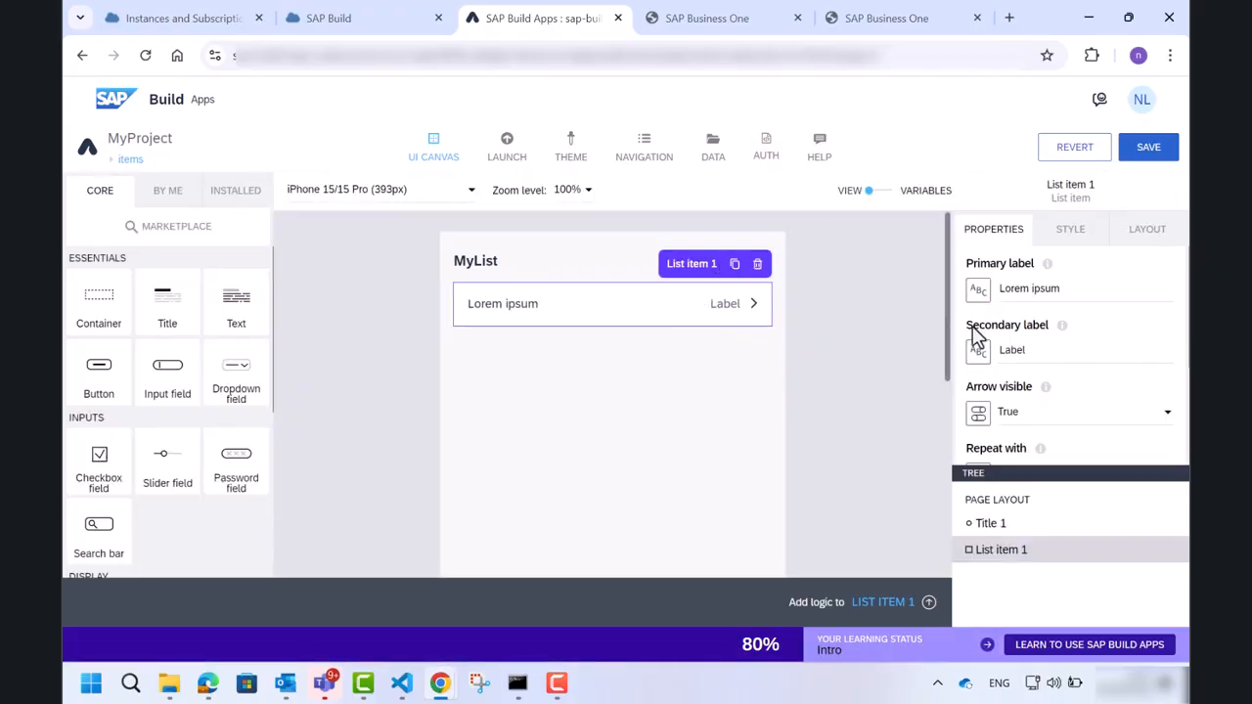
# Bind the list item's Repeat with property to the Items1 data variable.
pyautogui.scroll(-1, 1046, 349)
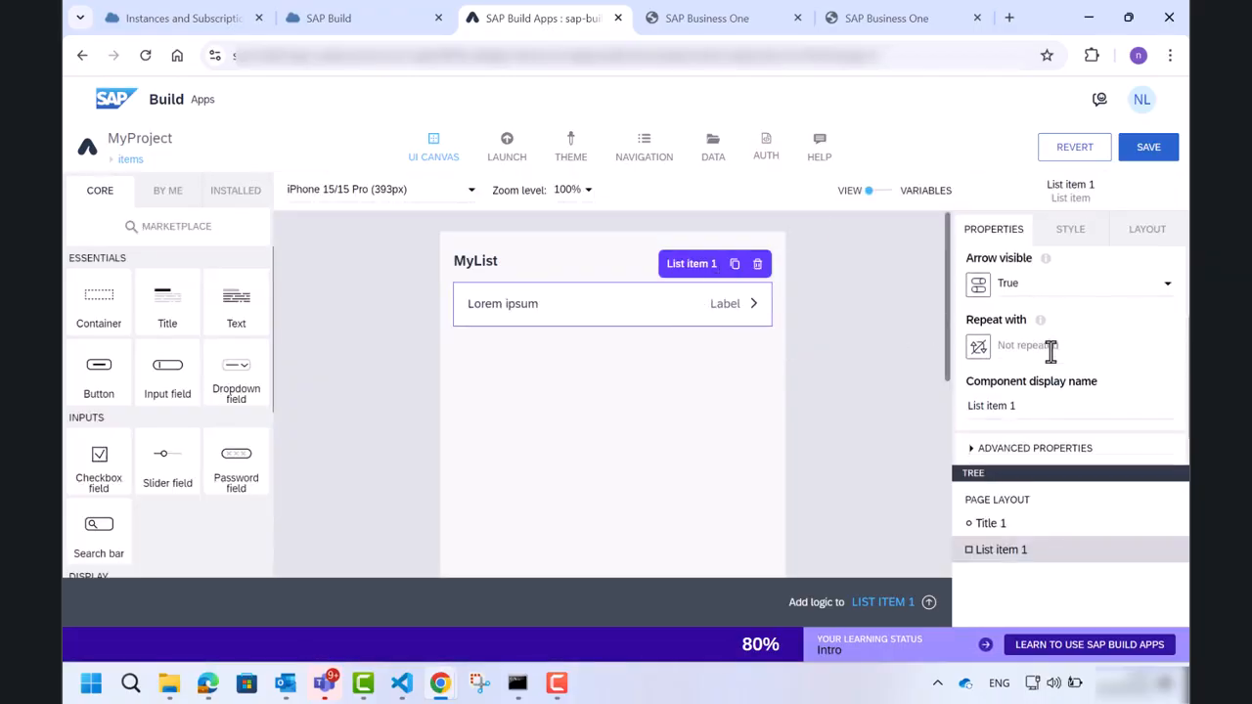
pyautogui.click(980, 350)
pyautogui.click(830, 366)
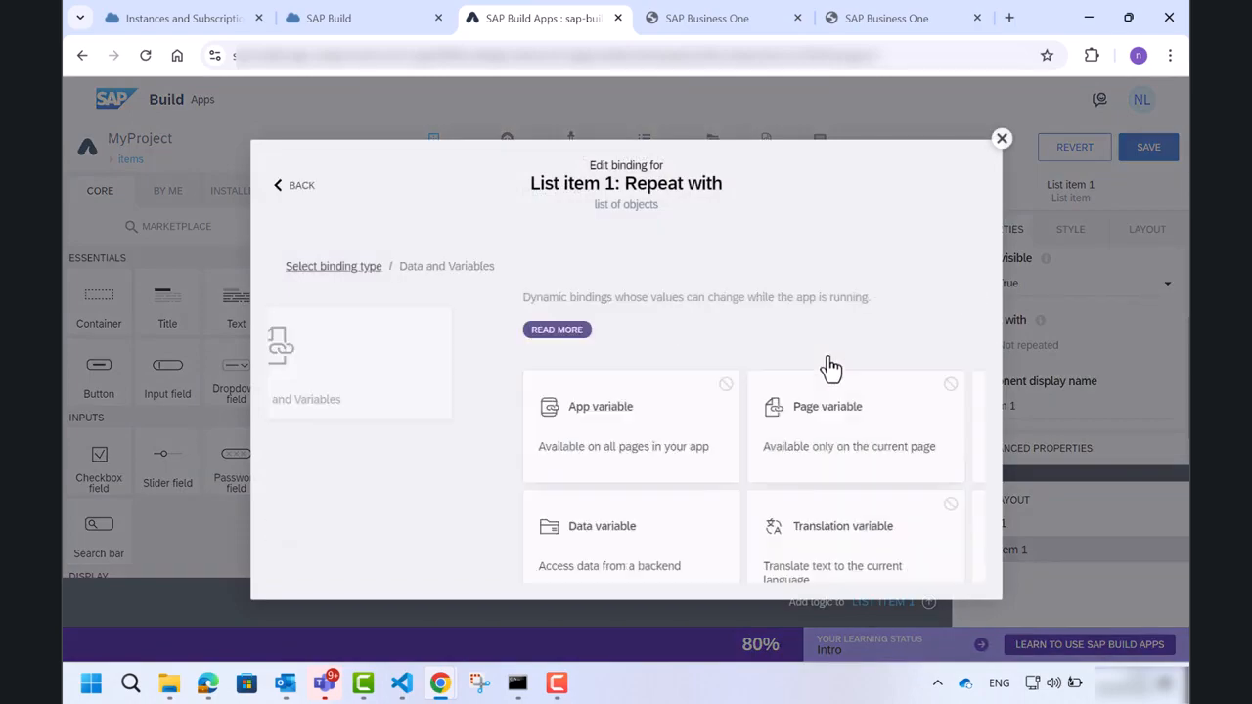
pyautogui.scroll(-1, 831, 363)
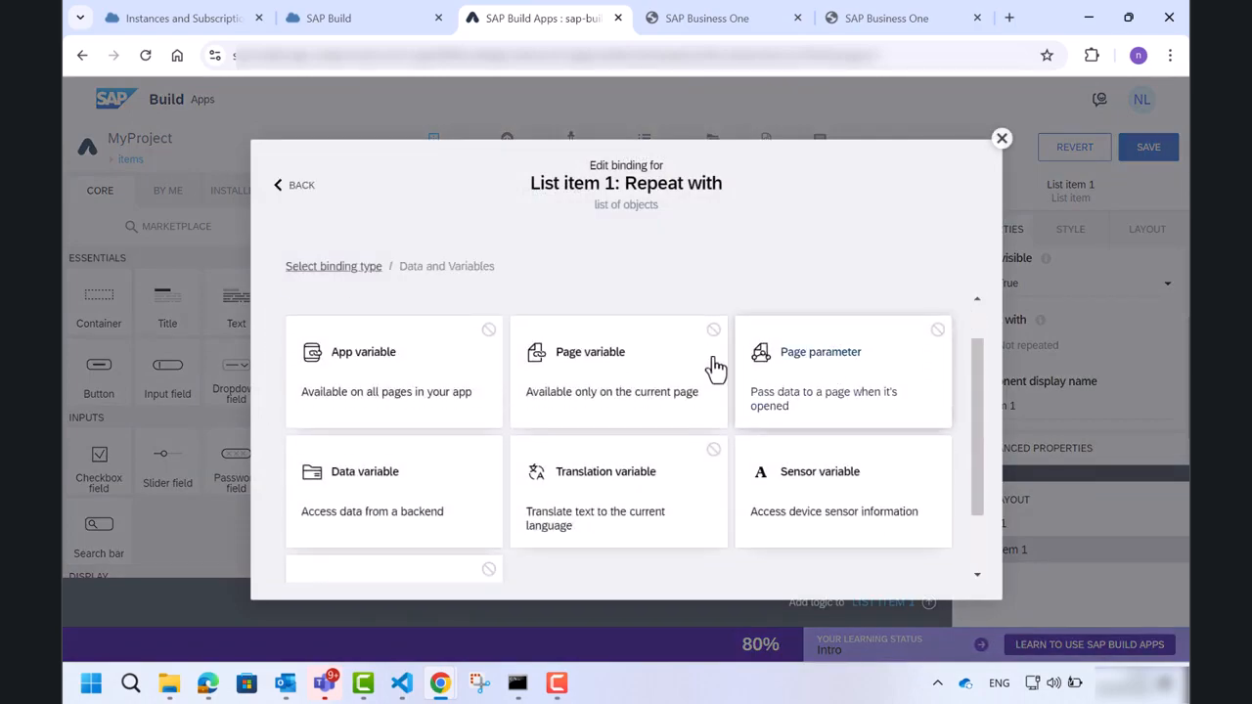
pyautogui.click(471, 481)
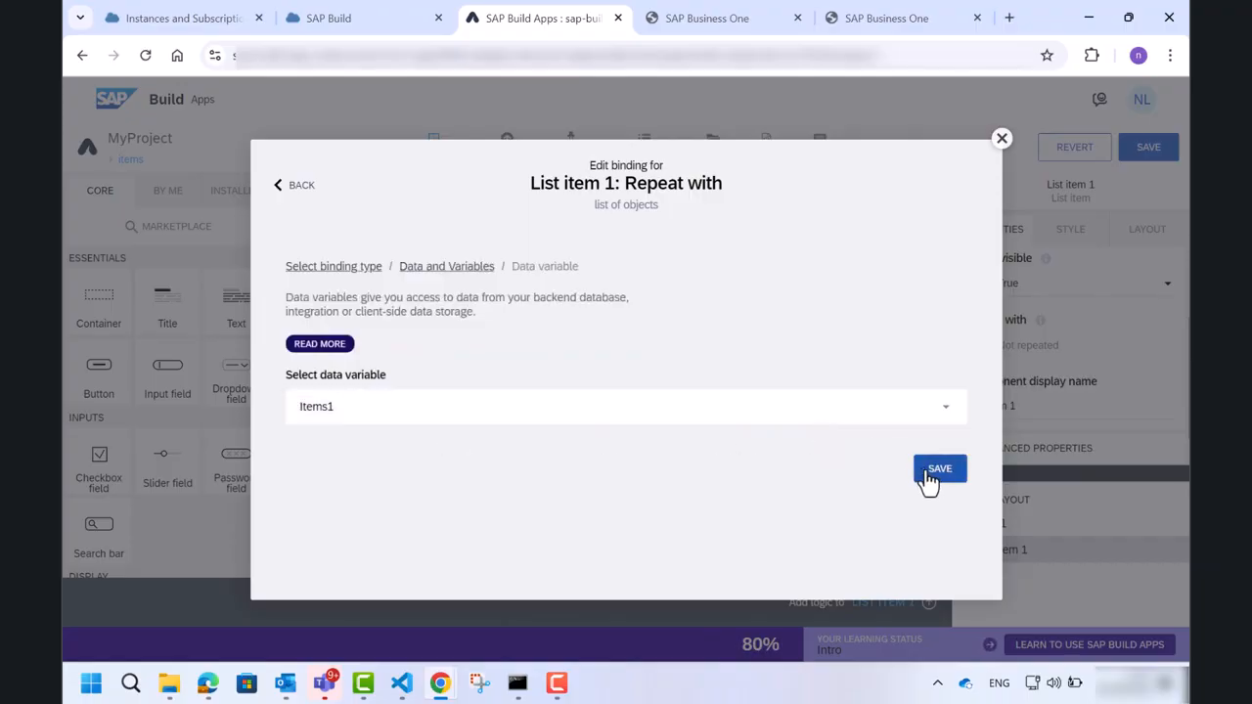
pyautogui.click(926, 474)
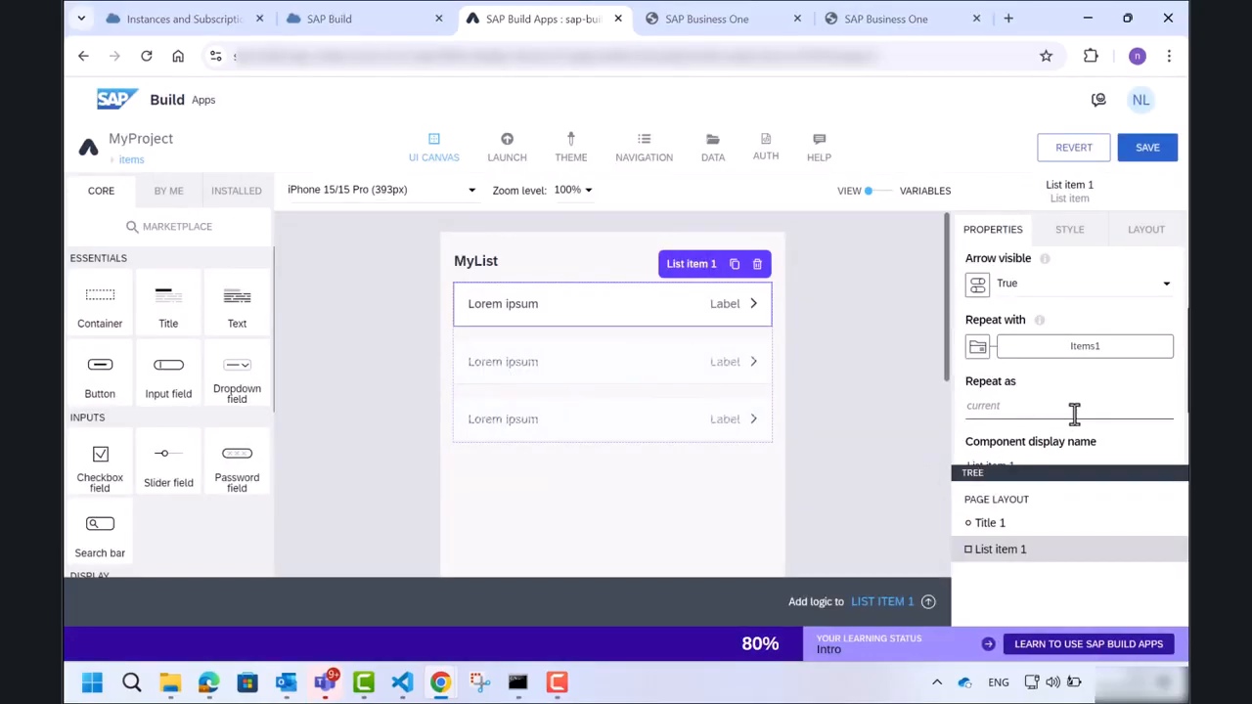
# Bind the list item's primary label to the repeated item's ItemCode property.
pyautogui.scroll(3, 1073, 413)
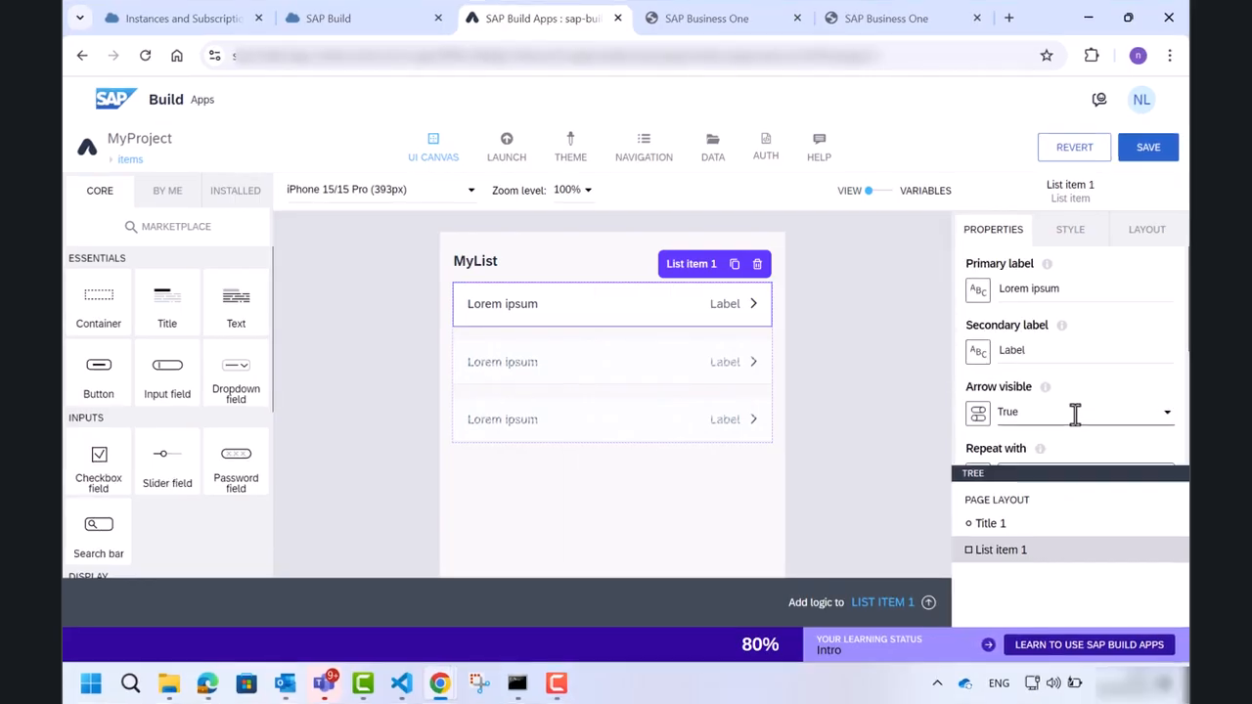
pyautogui.click(981, 297)
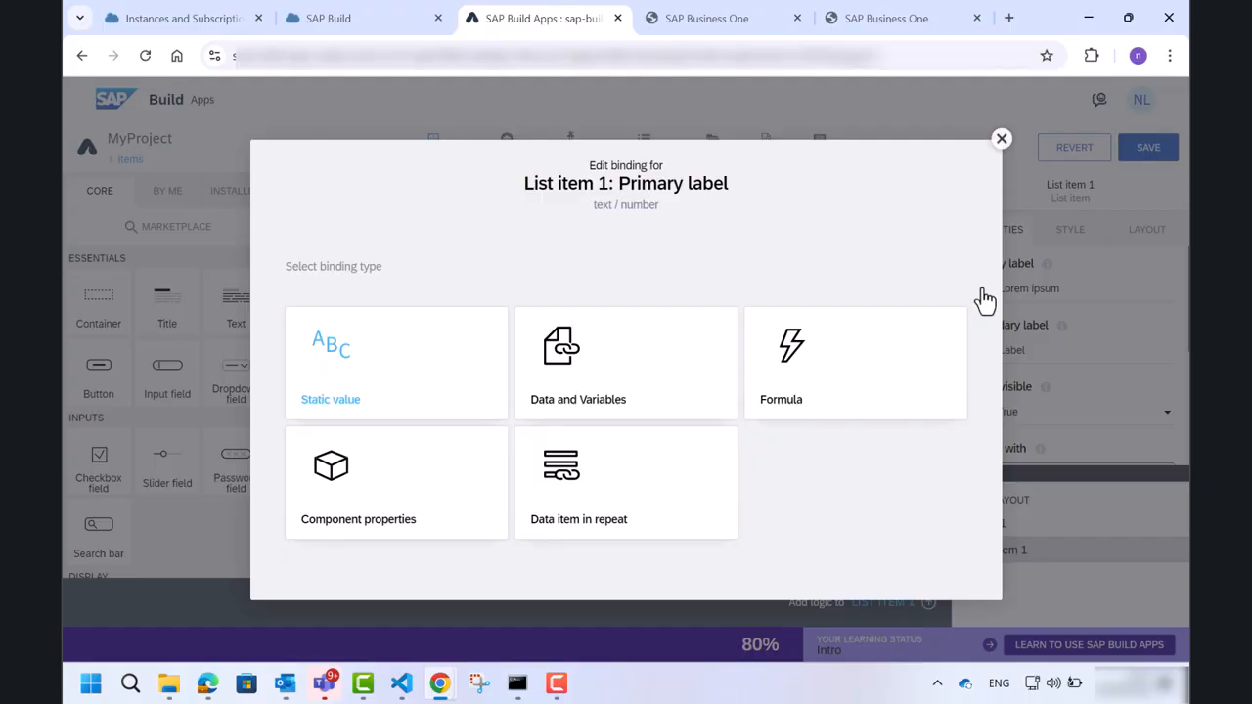
pyautogui.click(646, 479)
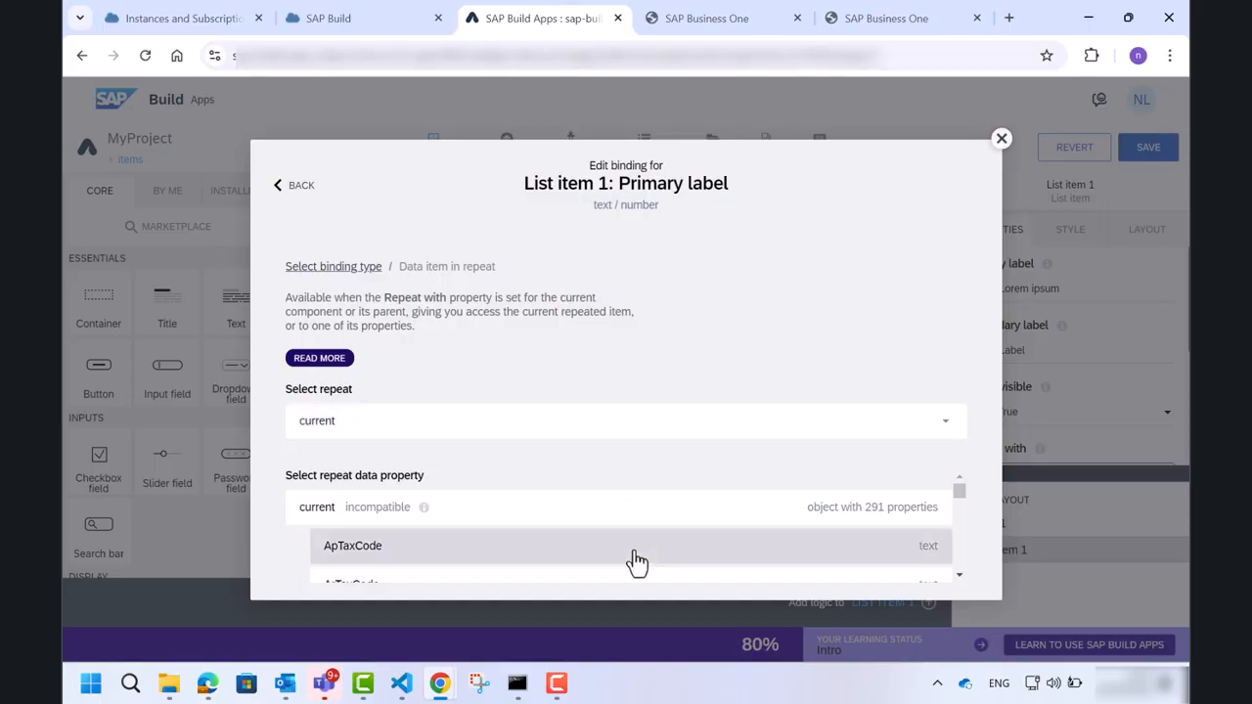
pyautogui.scroll(-2, 635, 563)
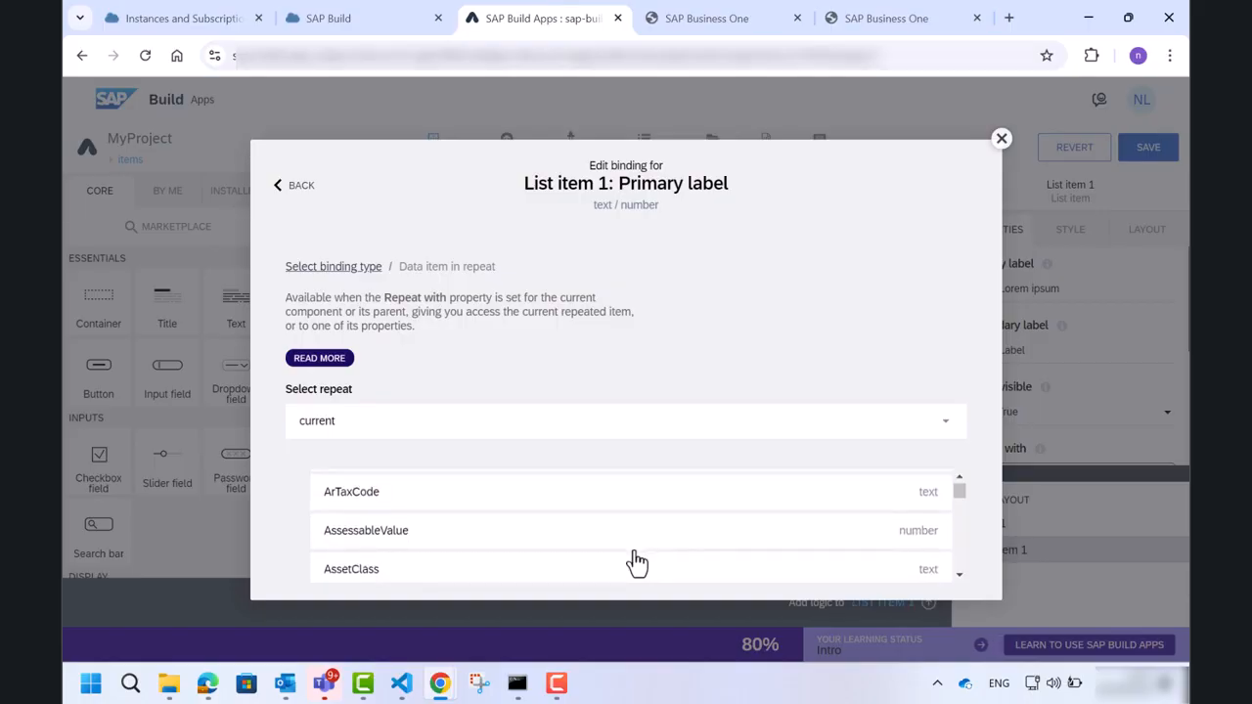
pyautogui.scroll(-3, 635, 562)
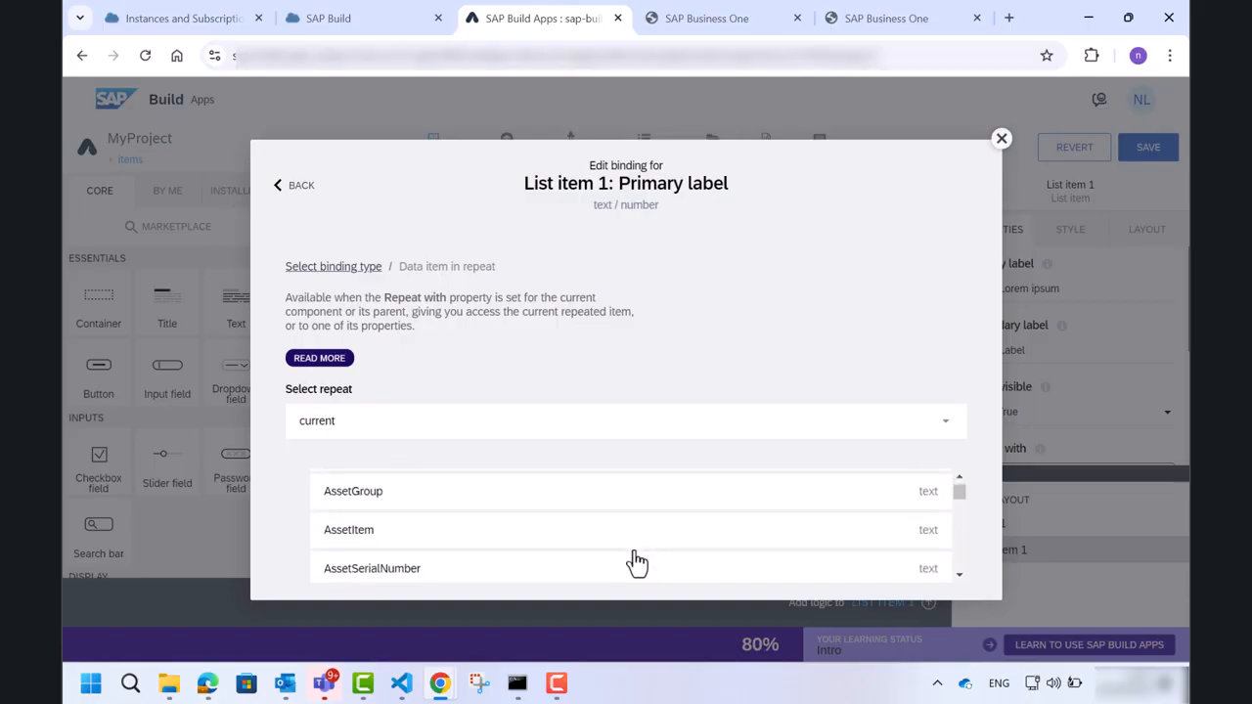
pyautogui.scroll(-3, 635, 562)
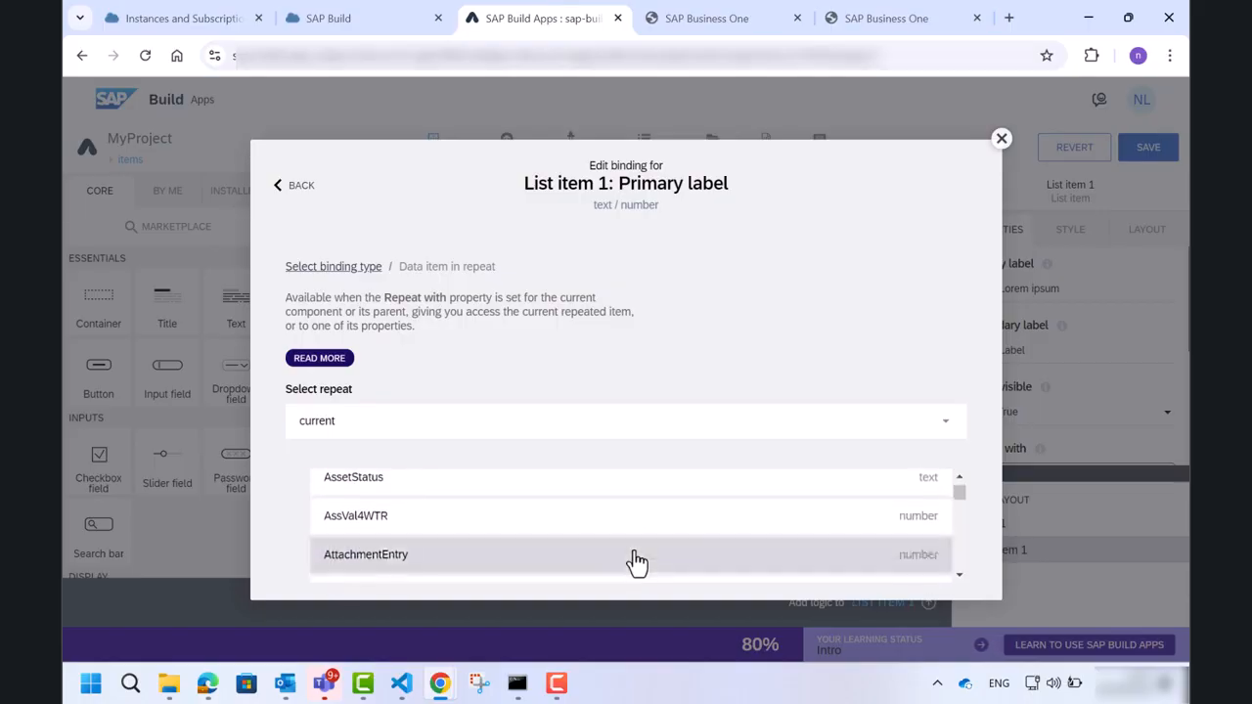
pyautogui.scroll(-15, 636, 562)
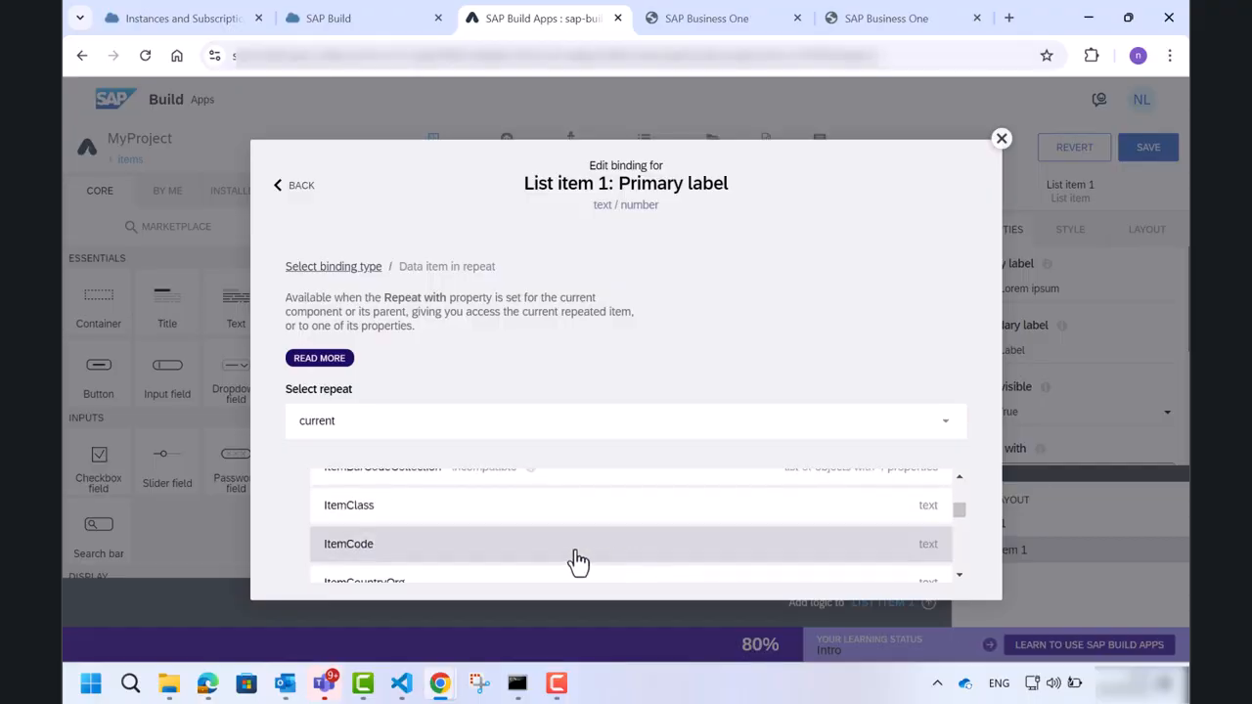
pyautogui.click(449, 555)
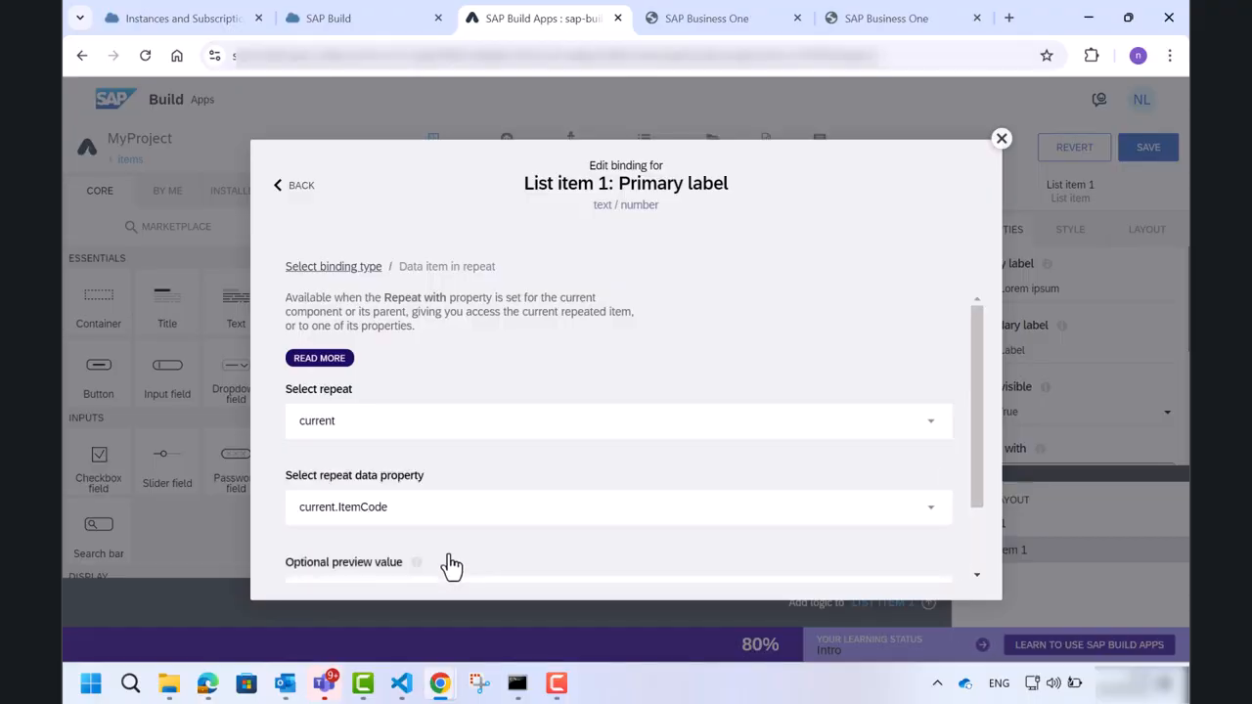
pyautogui.scroll(-1, 450, 565)
pyautogui.click(922, 575)
# Bind the secondary label to the repeated item's ItemName property and save the app.
pyautogui.click(980, 360)
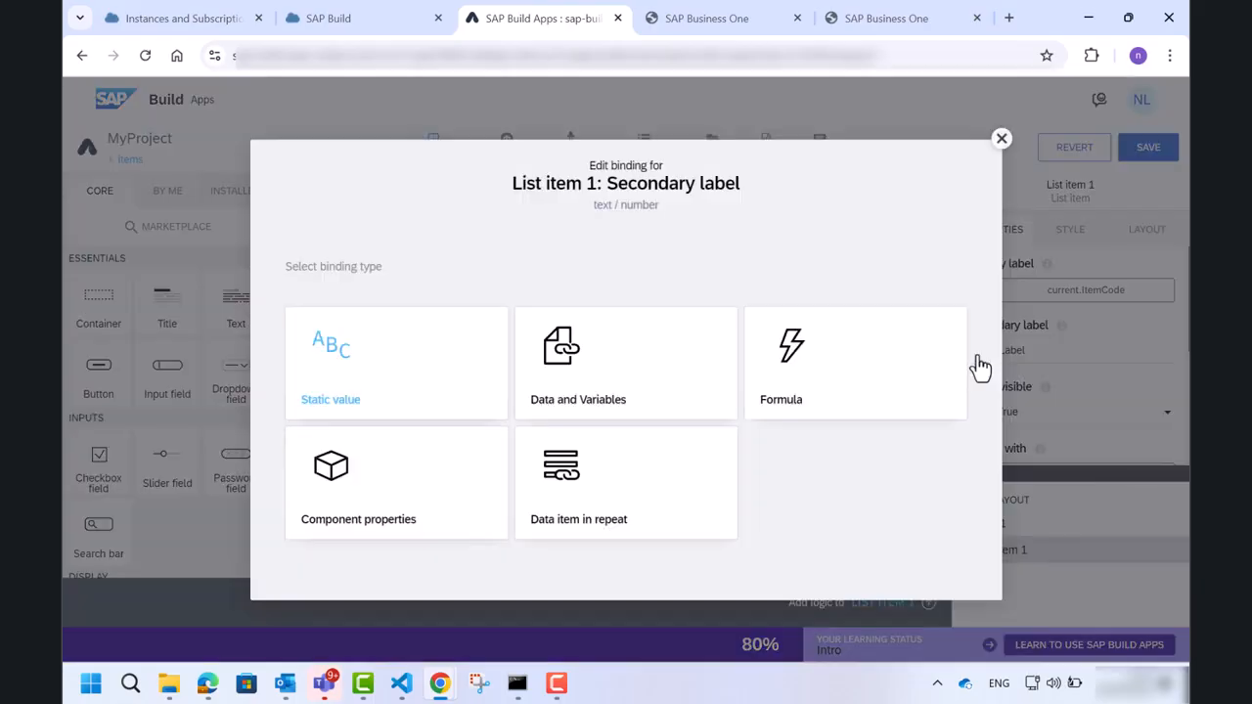
pyautogui.click(677, 464)
pyautogui.scroll(-15, 636, 568)
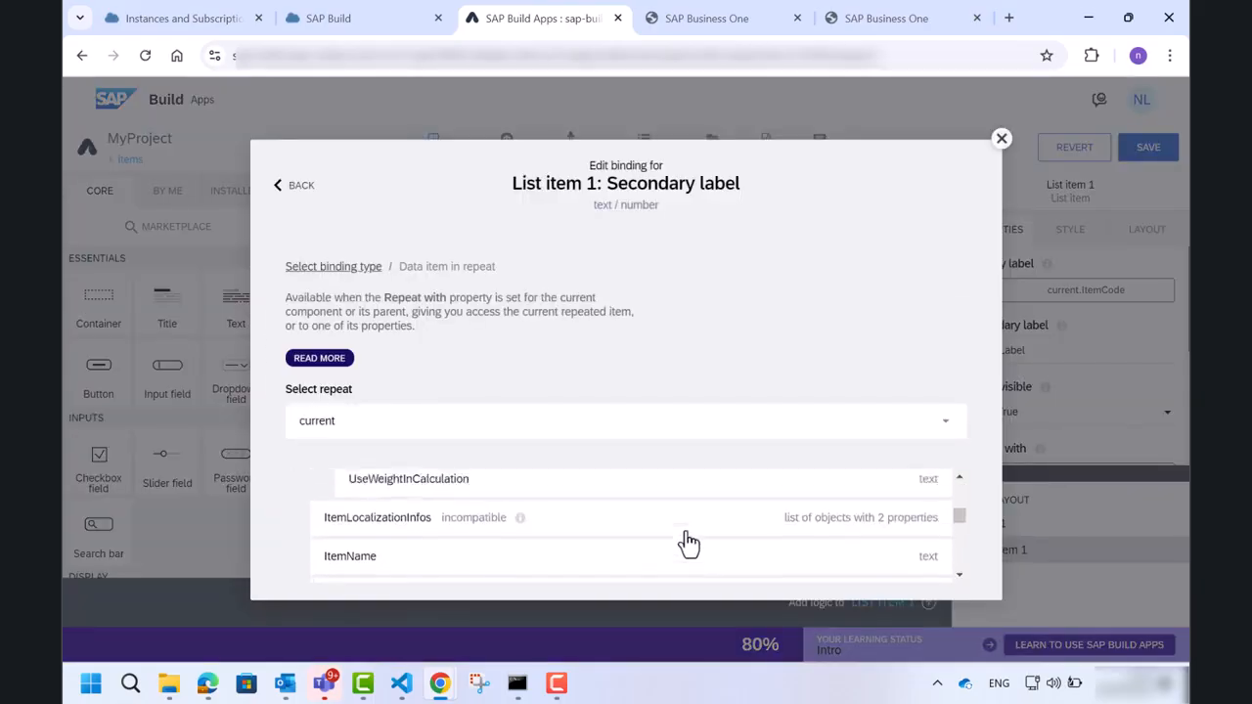
pyautogui.click(665, 554)
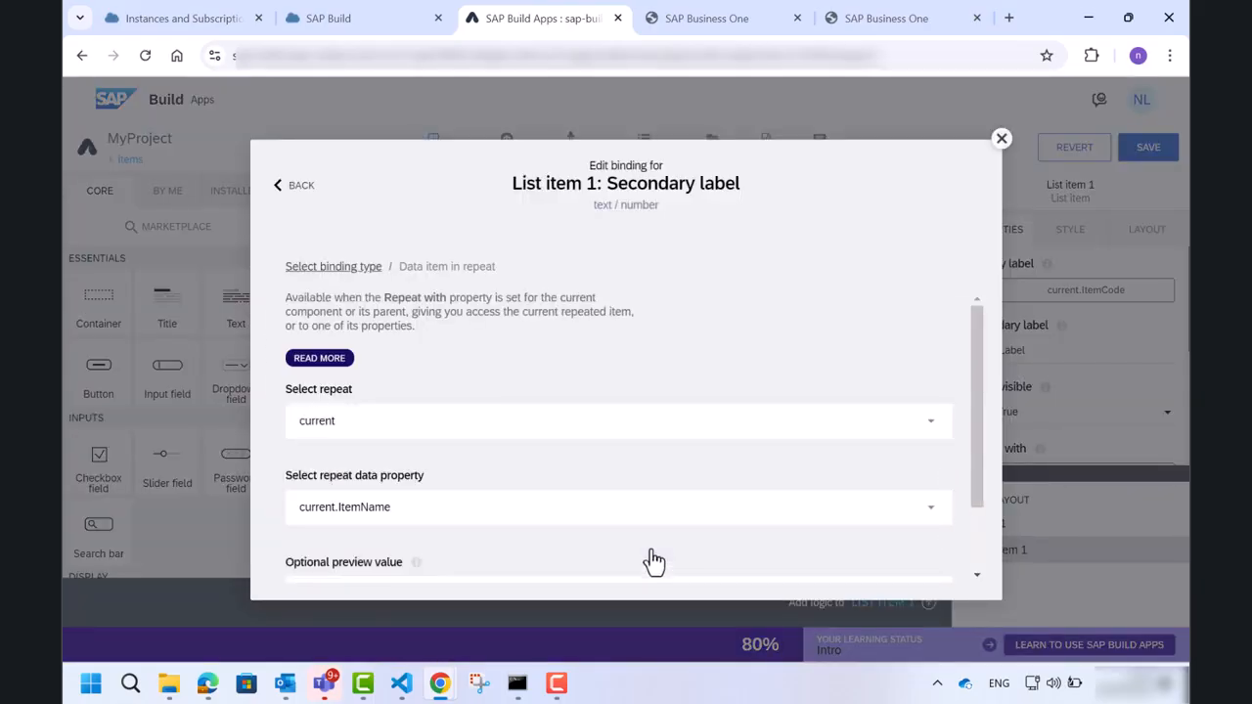
pyautogui.scroll(-1, 983, 551)
pyautogui.click(924, 568)
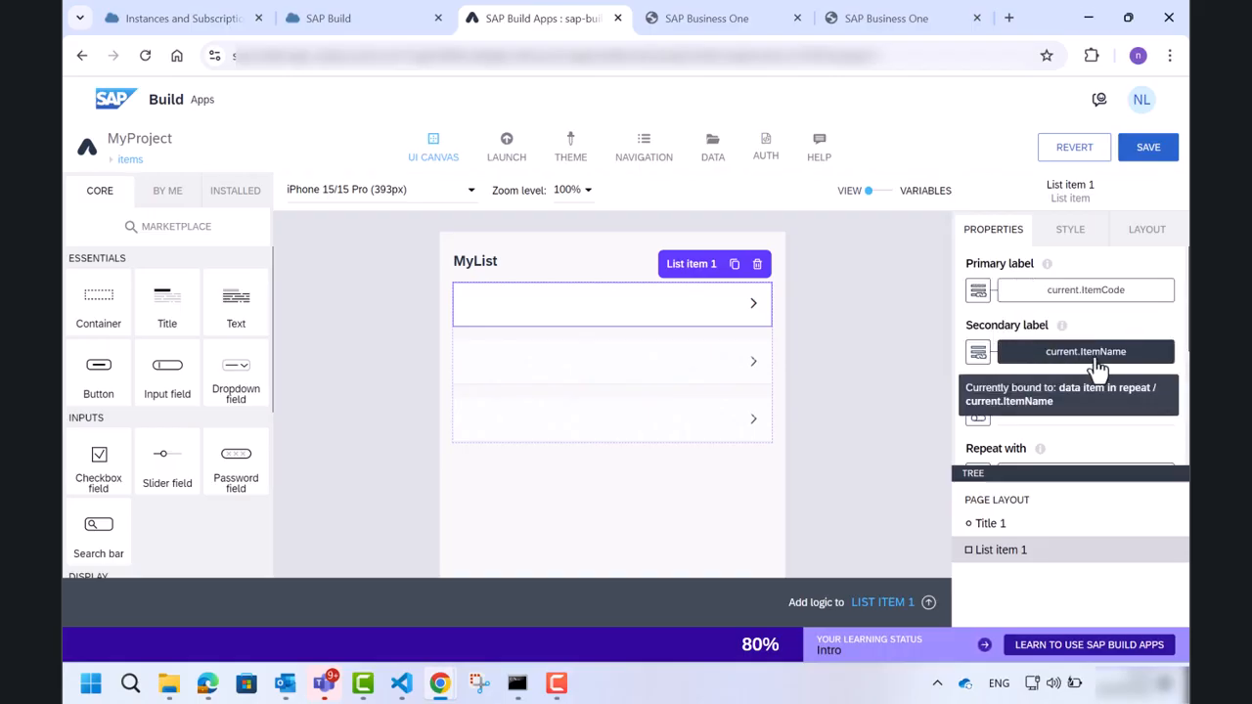
pyautogui.click(1149, 153)
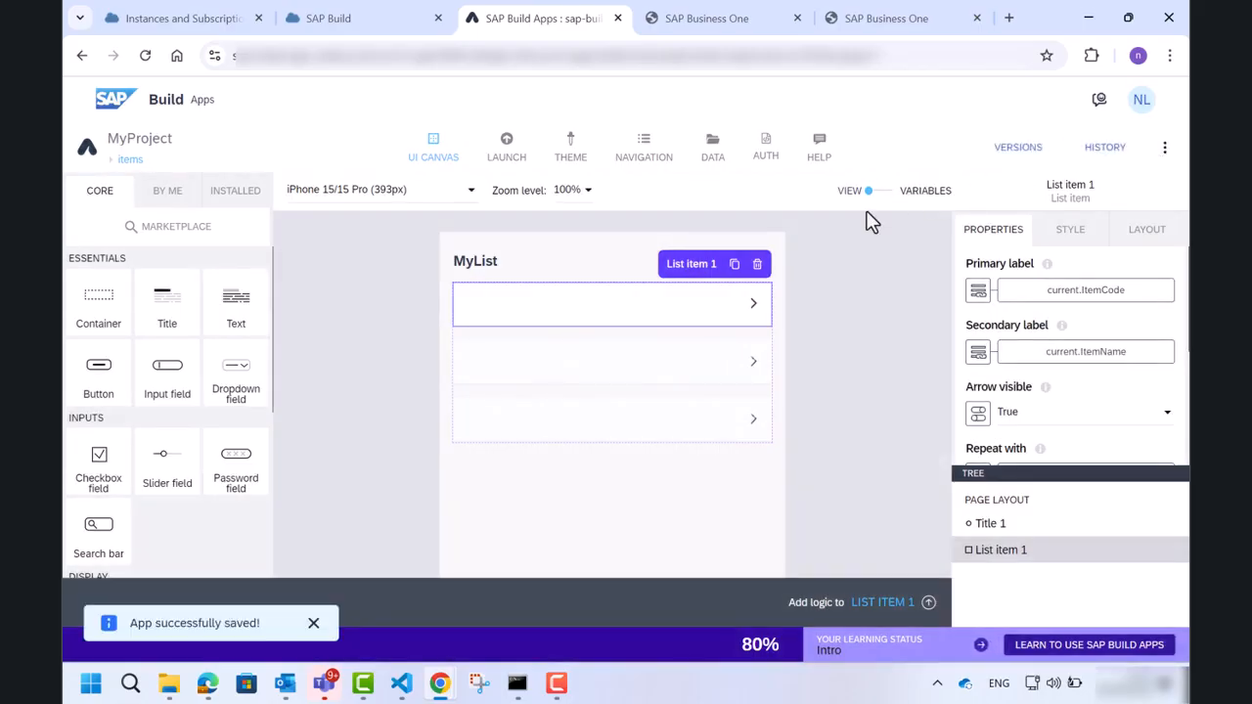
# Open the preview portal and launch MyProject in the web preview.
pyautogui.click(648, 171)
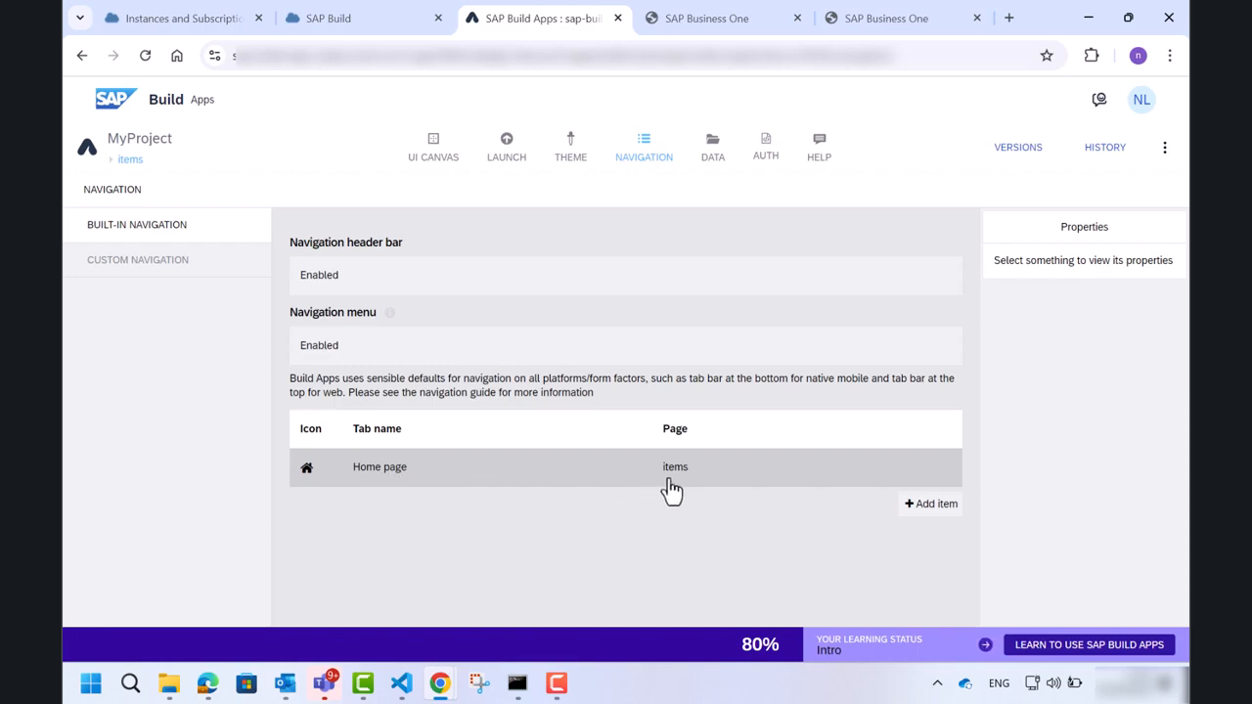
pyautogui.click(501, 150)
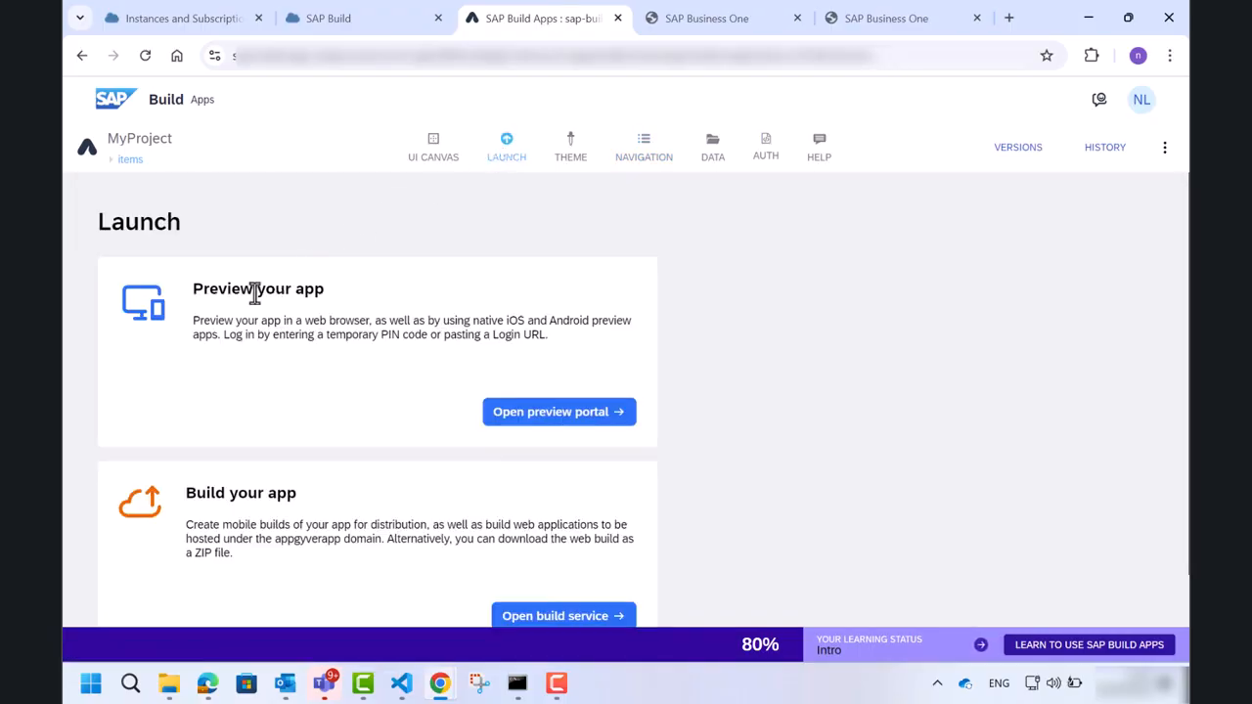
pyautogui.click(513, 419)
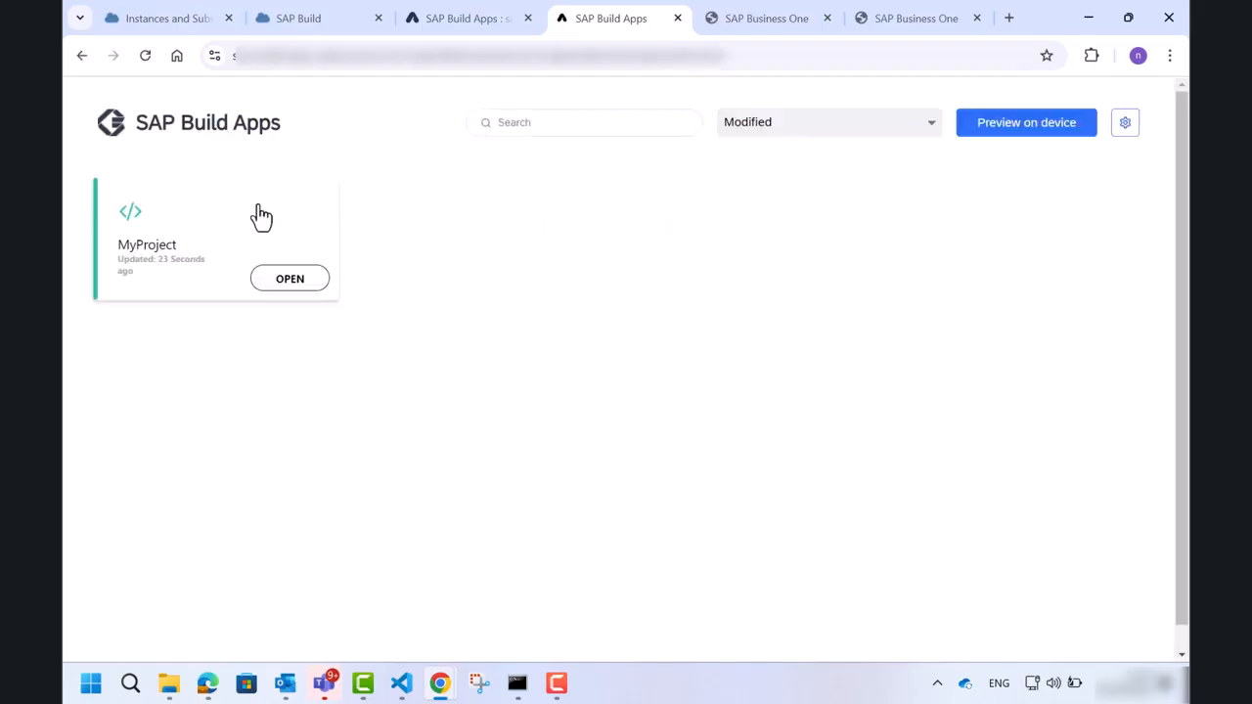
pyautogui.click(261, 216)
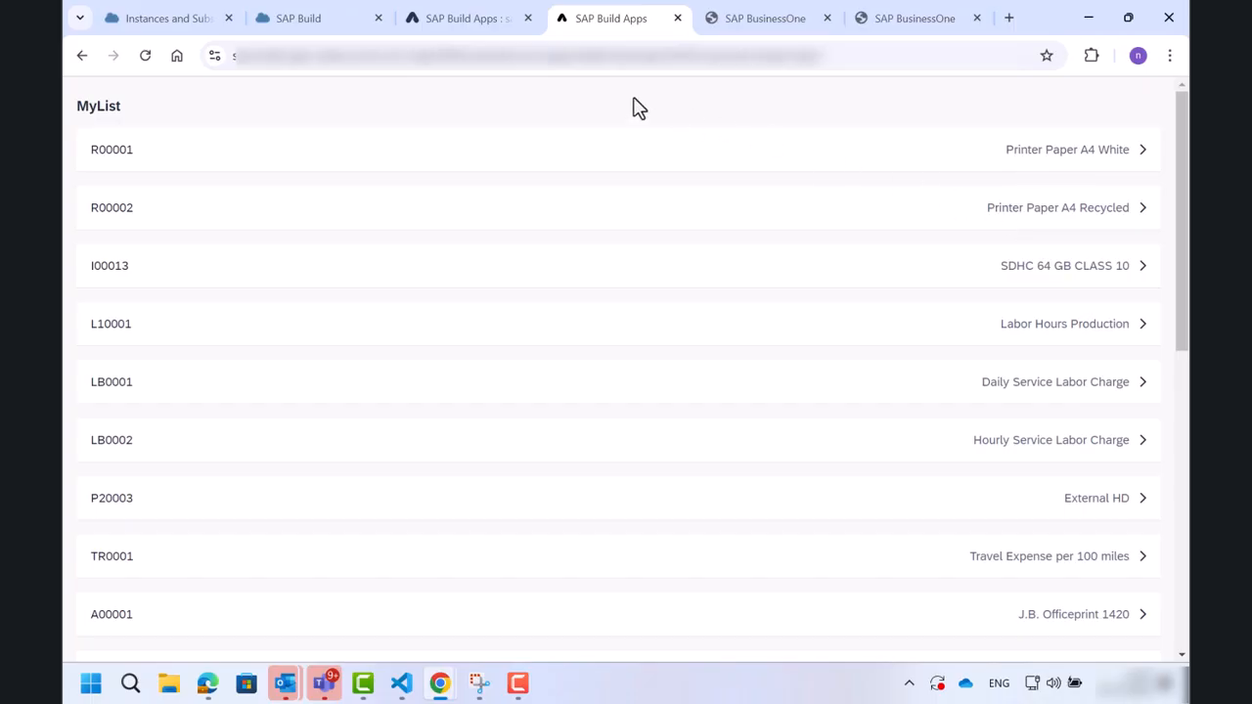
# Return to the app editor and open the build service for deployment.
pyautogui.click(494, 31)
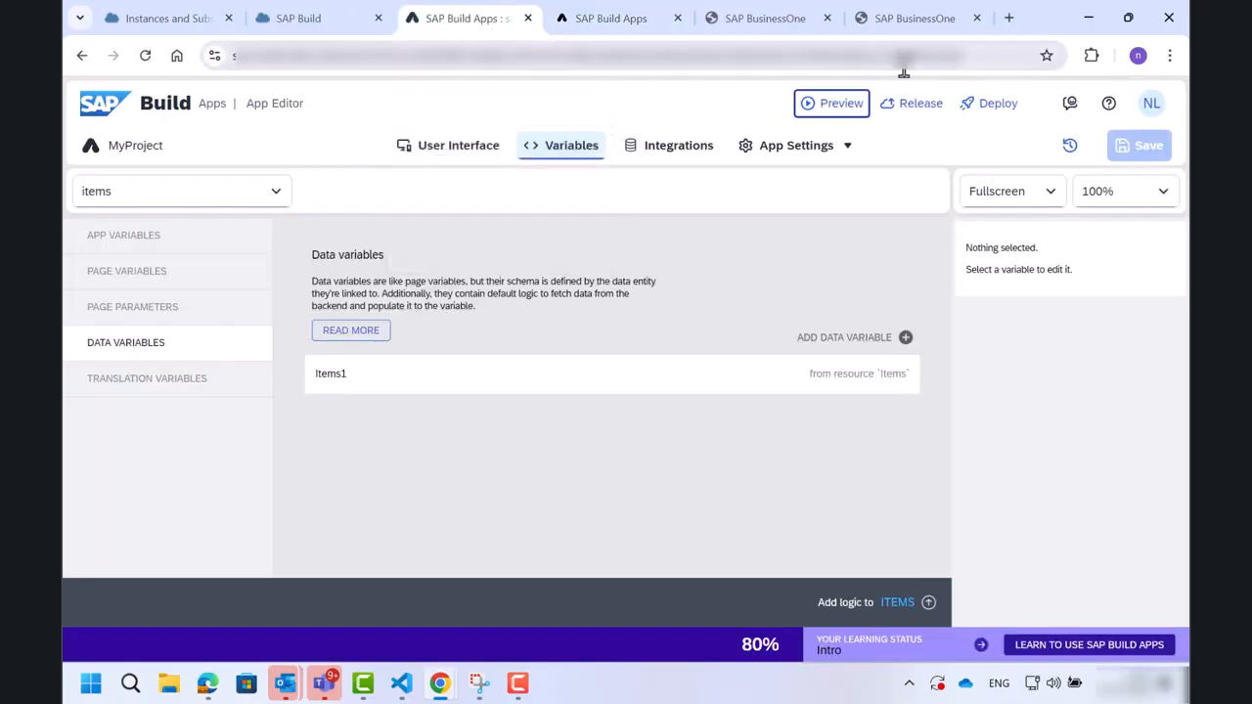
pyautogui.click(972, 116)
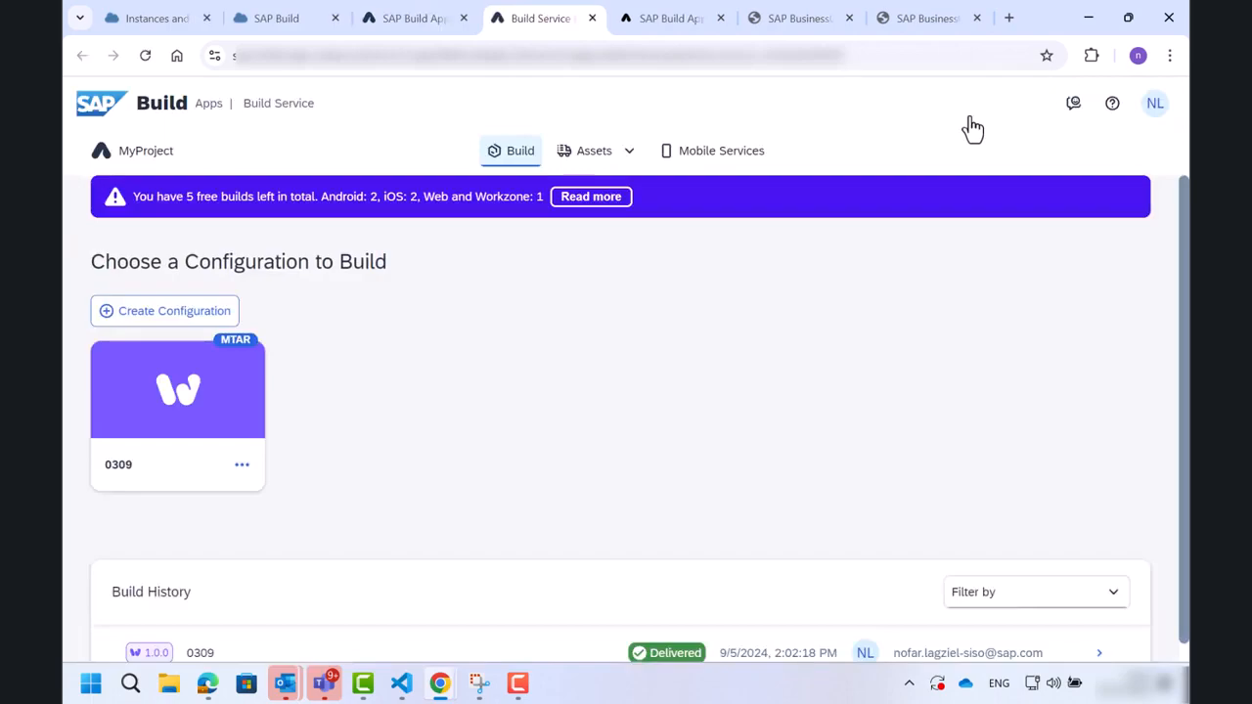
pyautogui.scroll(-1, 688, 376)
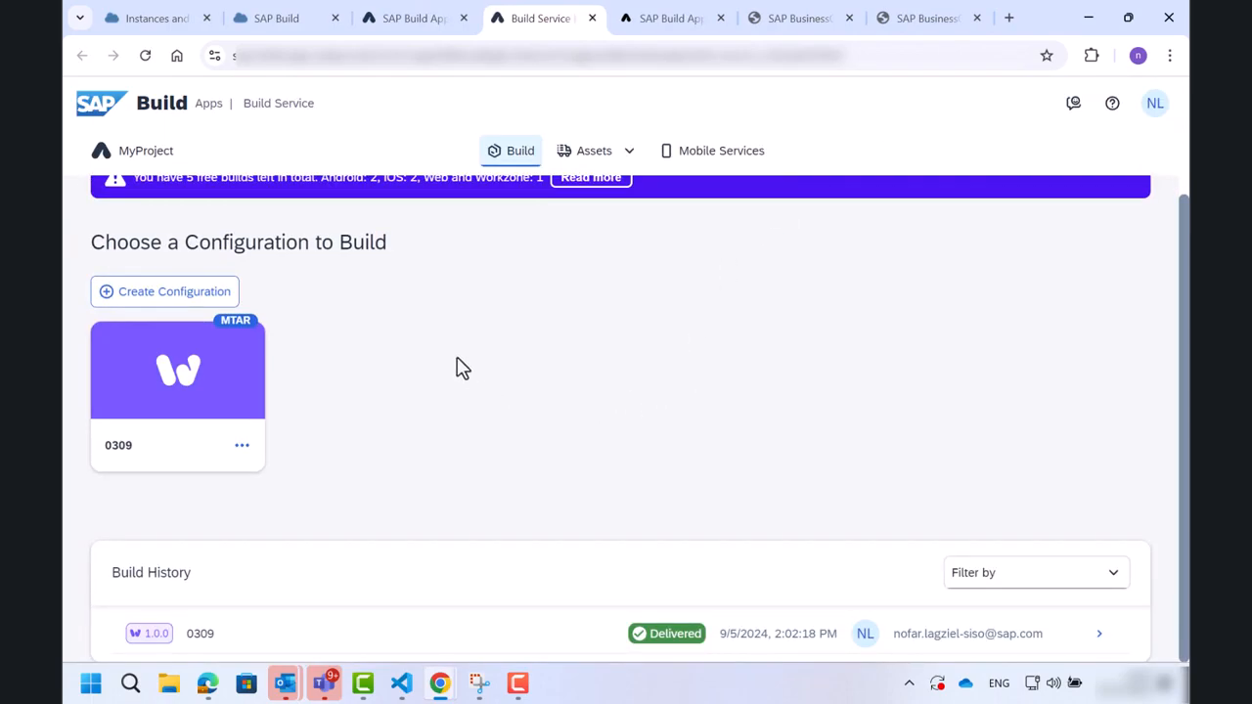
# Create an SAP Build Work Zone build configuration named myproject01.
pyautogui.click(196, 303)
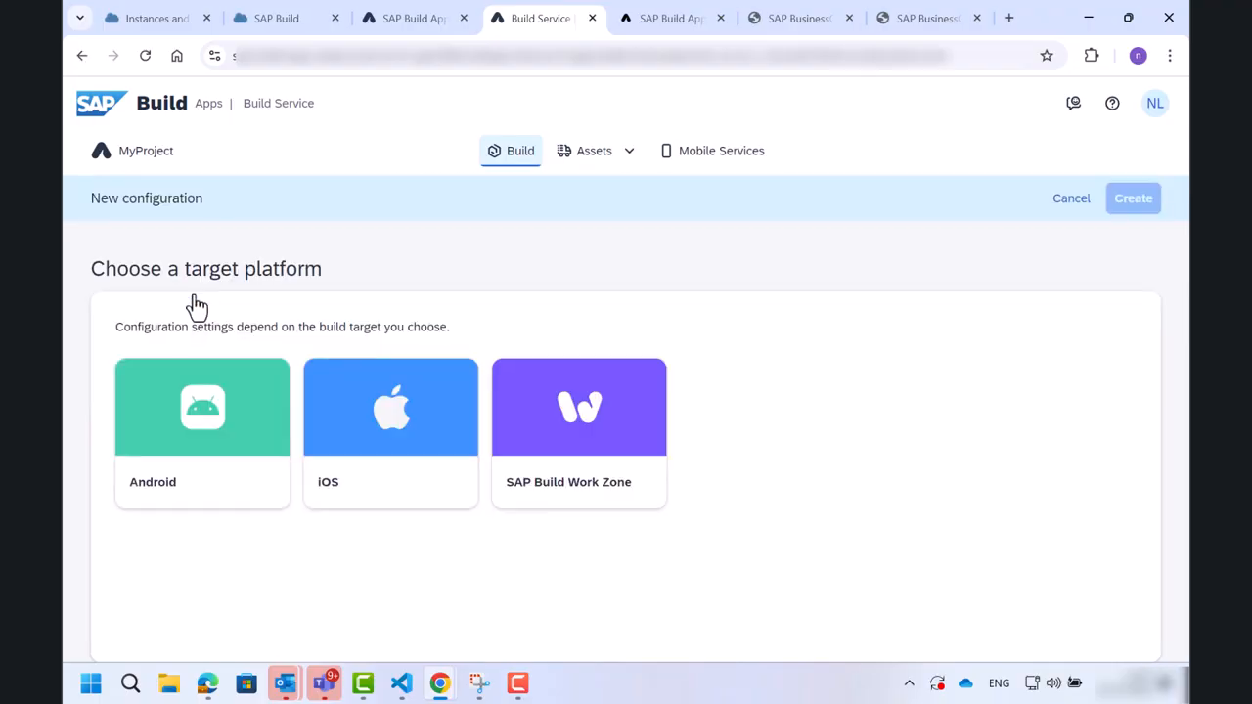
pyautogui.click(579, 427)
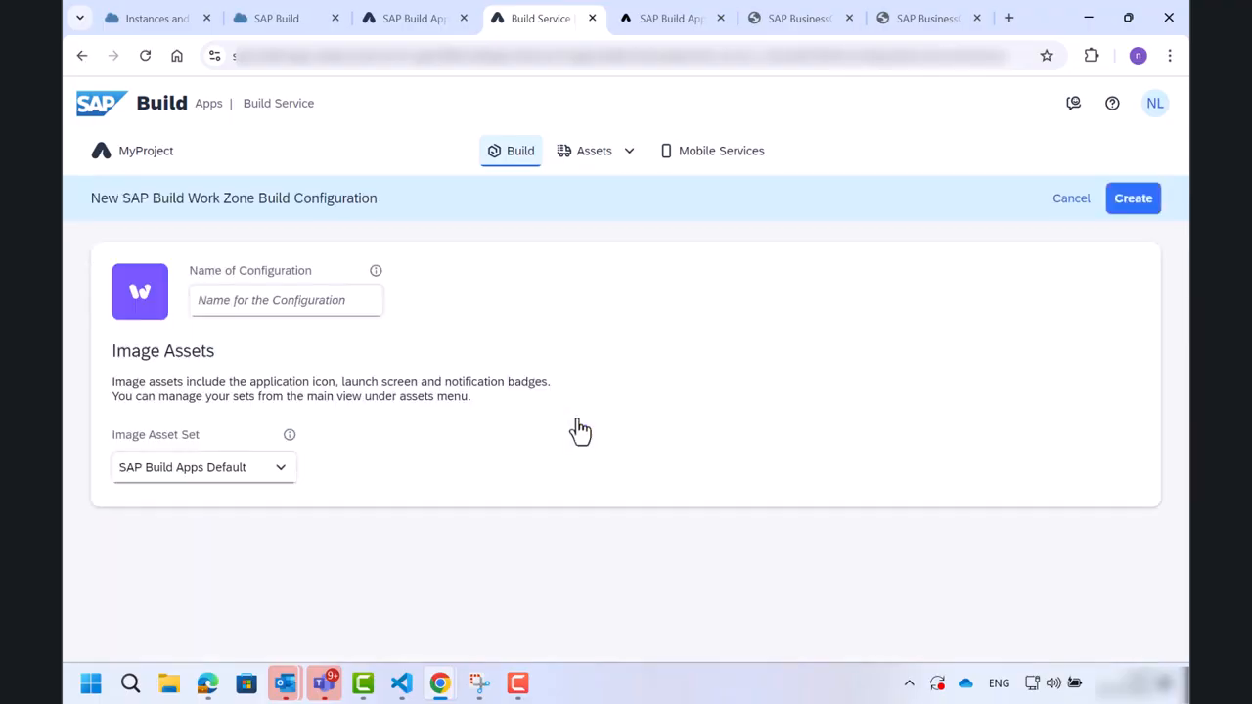
pyautogui.click(311, 301)
pyautogui.write('my')
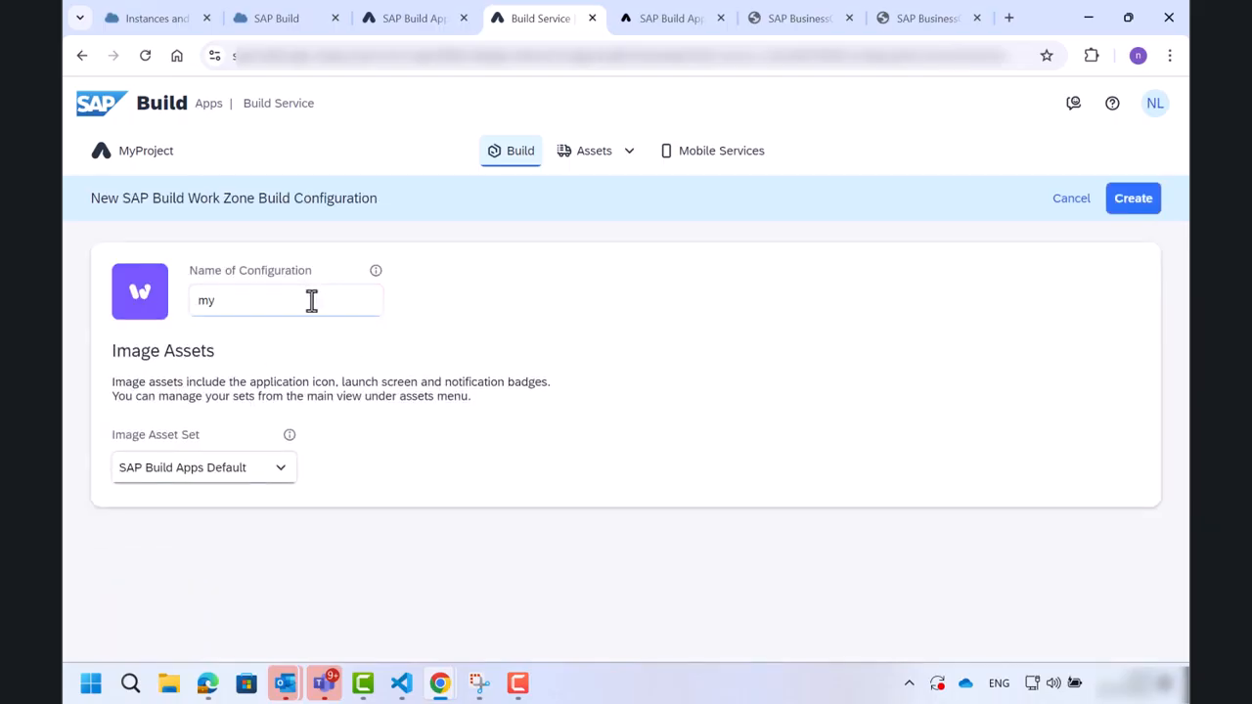
pyautogui.write('project01')
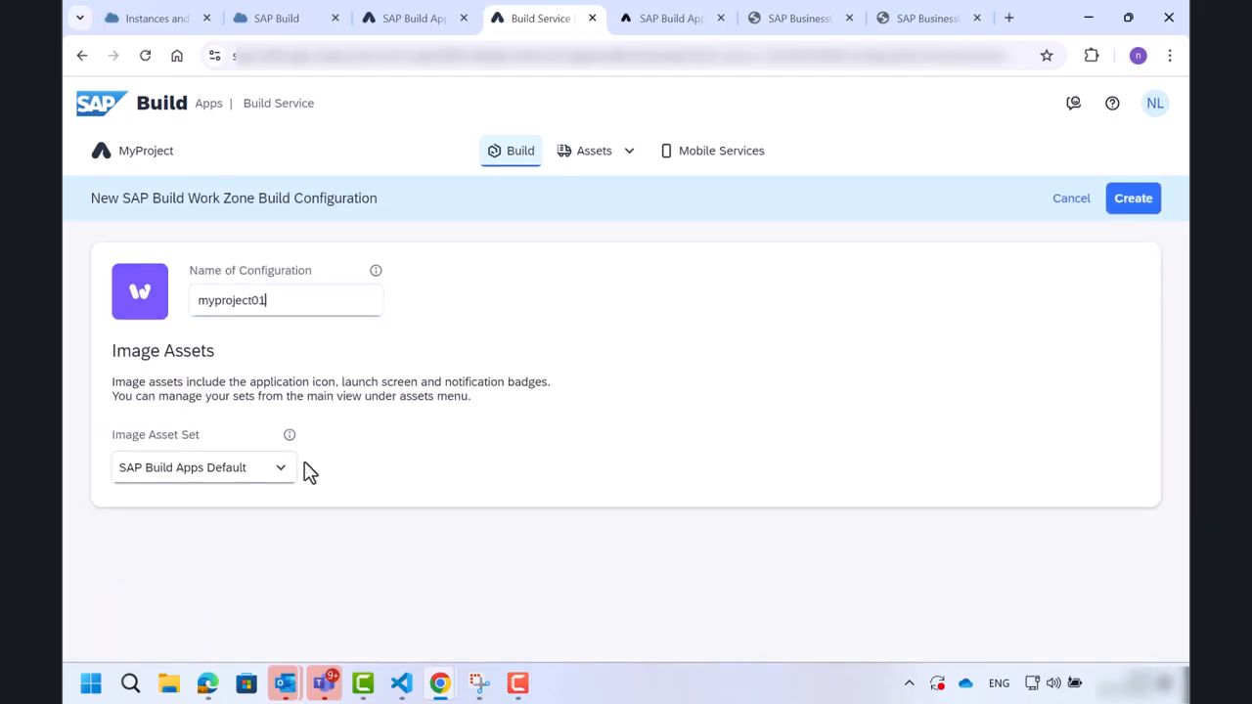
pyautogui.click(1135, 200)
pyautogui.scroll(-1, 858, 455)
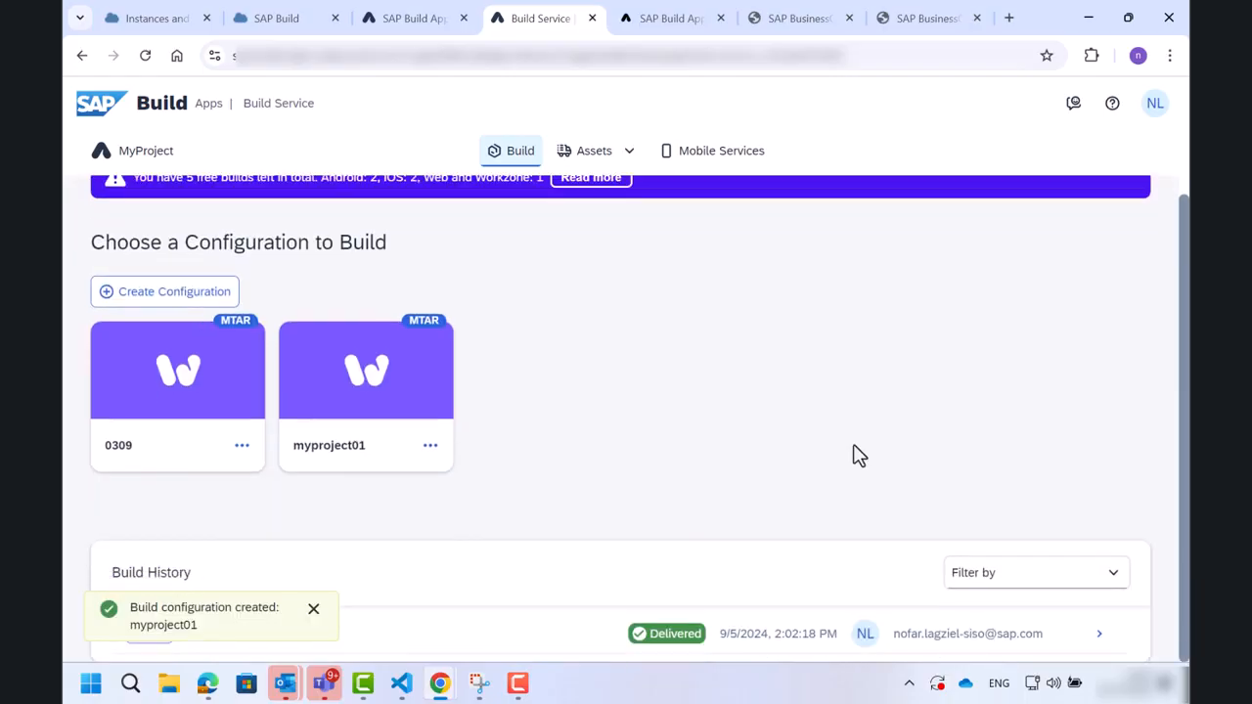
# Build the myproject01 configuration as version 1.0.0 with the latest runtime version.
pyautogui.click(312, 610)
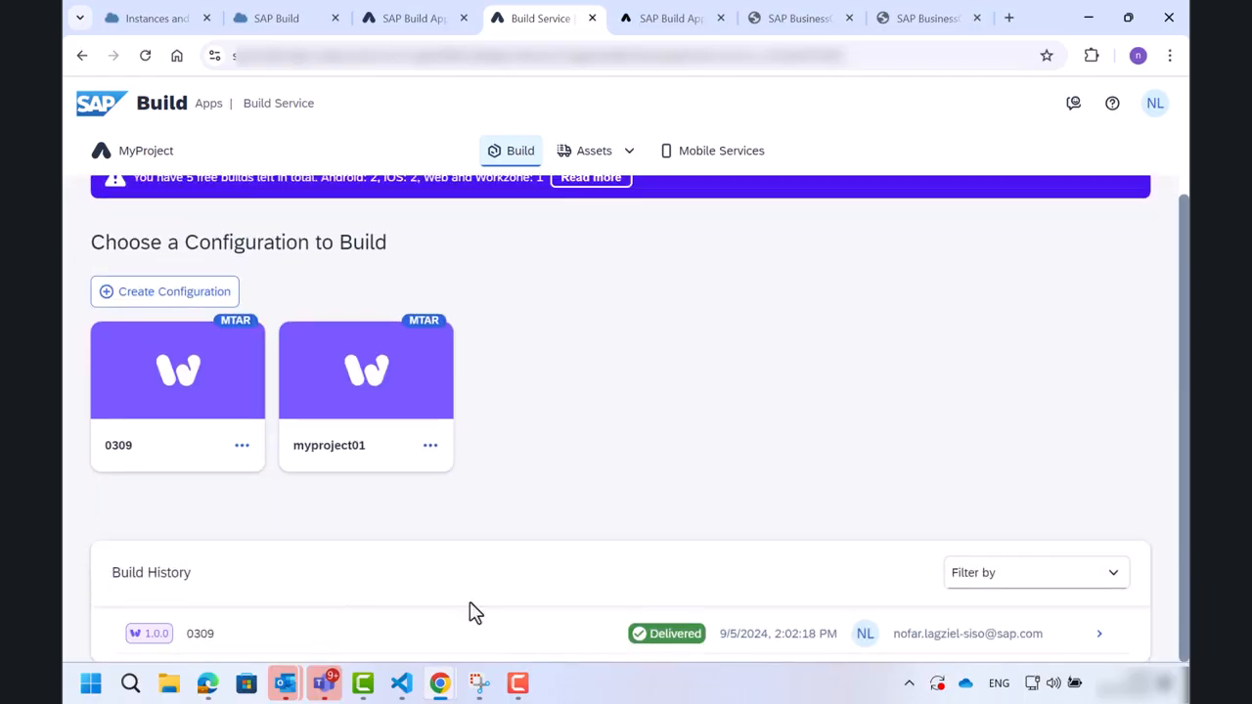
pyautogui.click(431, 445)
pyautogui.click(456, 481)
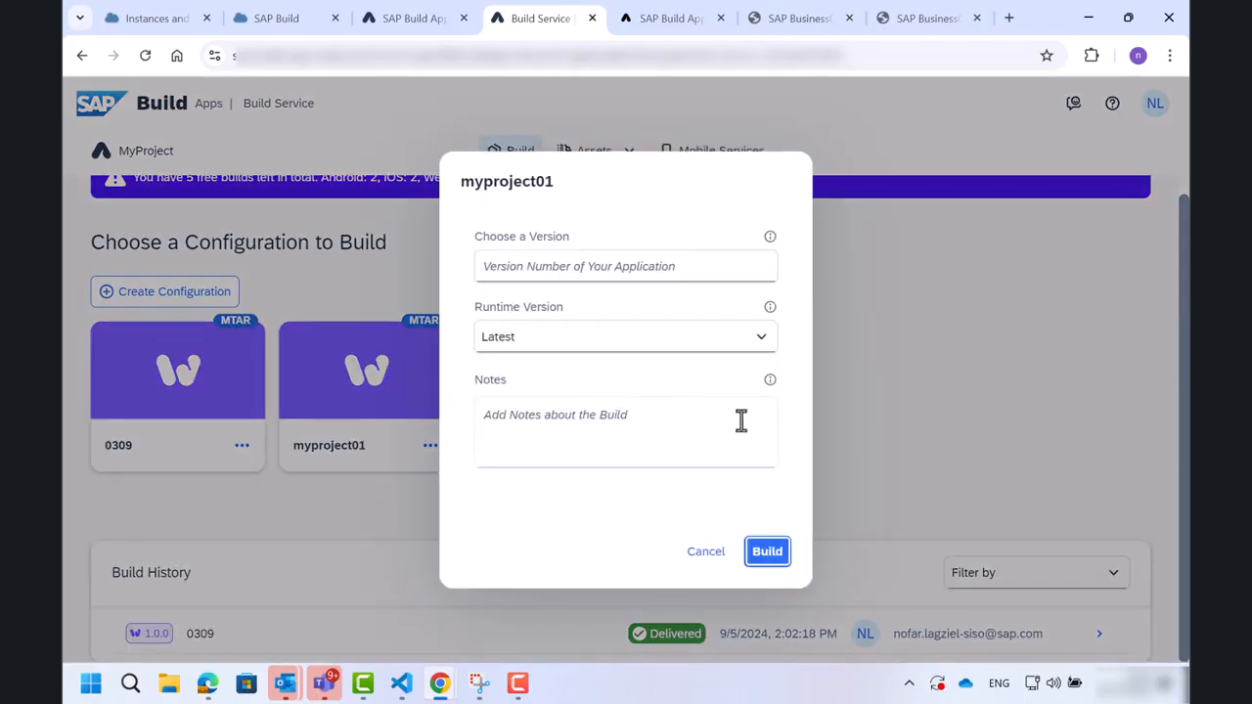
pyautogui.click(674, 271)
pyautogui.click(665, 304)
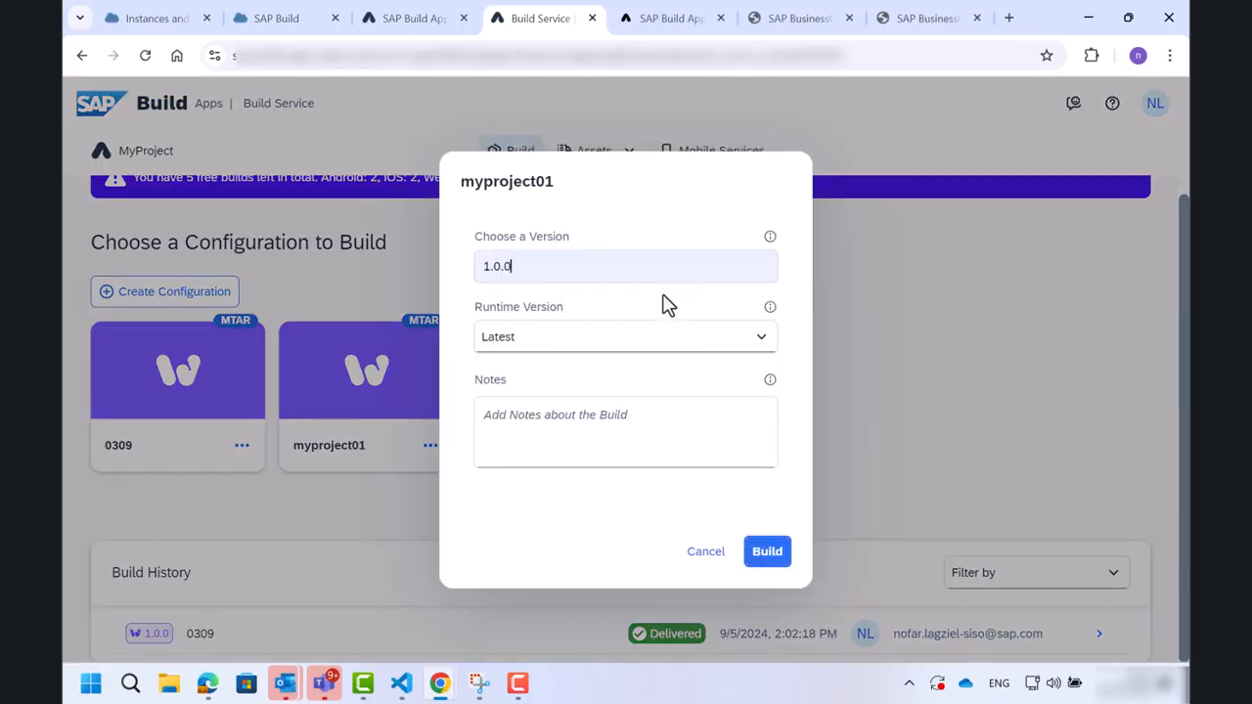
pyautogui.click(766, 552)
# Open the myproject01 build in the build history and download its MTAR file.
pyautogui.scroll(-1, 598, 658)
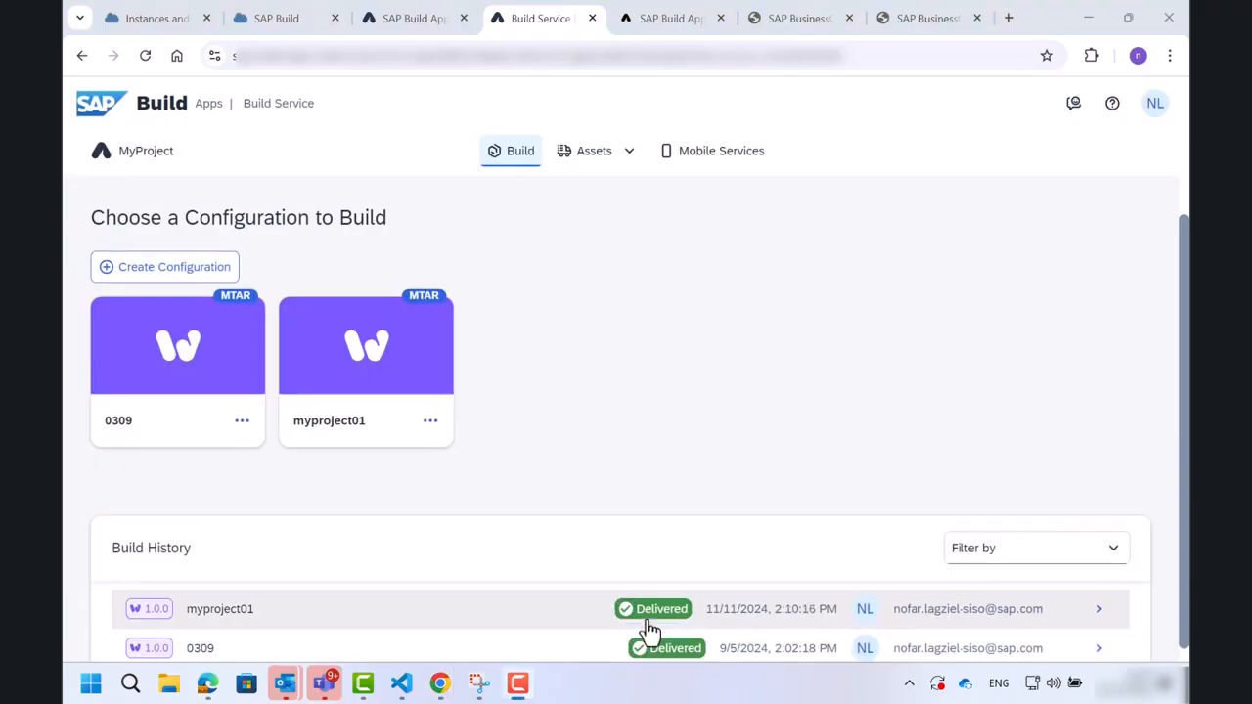
pyautogui.click(647, 631)
pyautogui.click(953, 303)
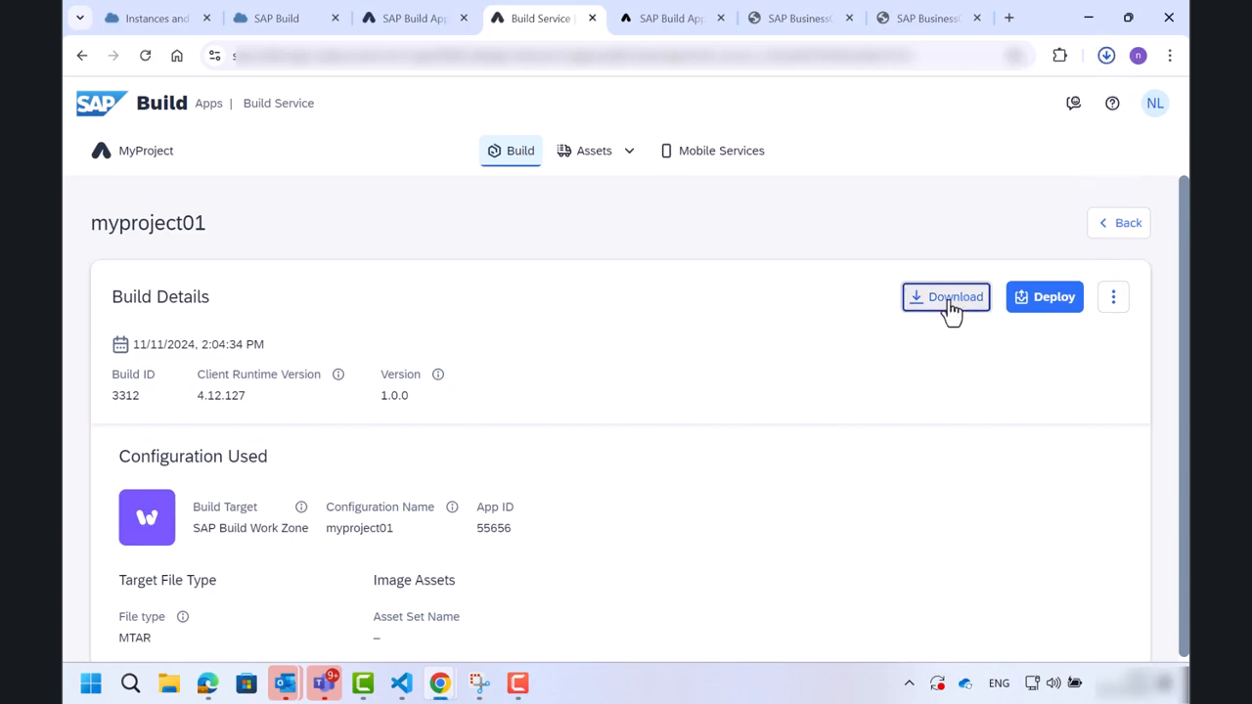
# Switch to Visual Studio Code and open the Template Wizard from the command palette.
pyautogui.click(416, 691)
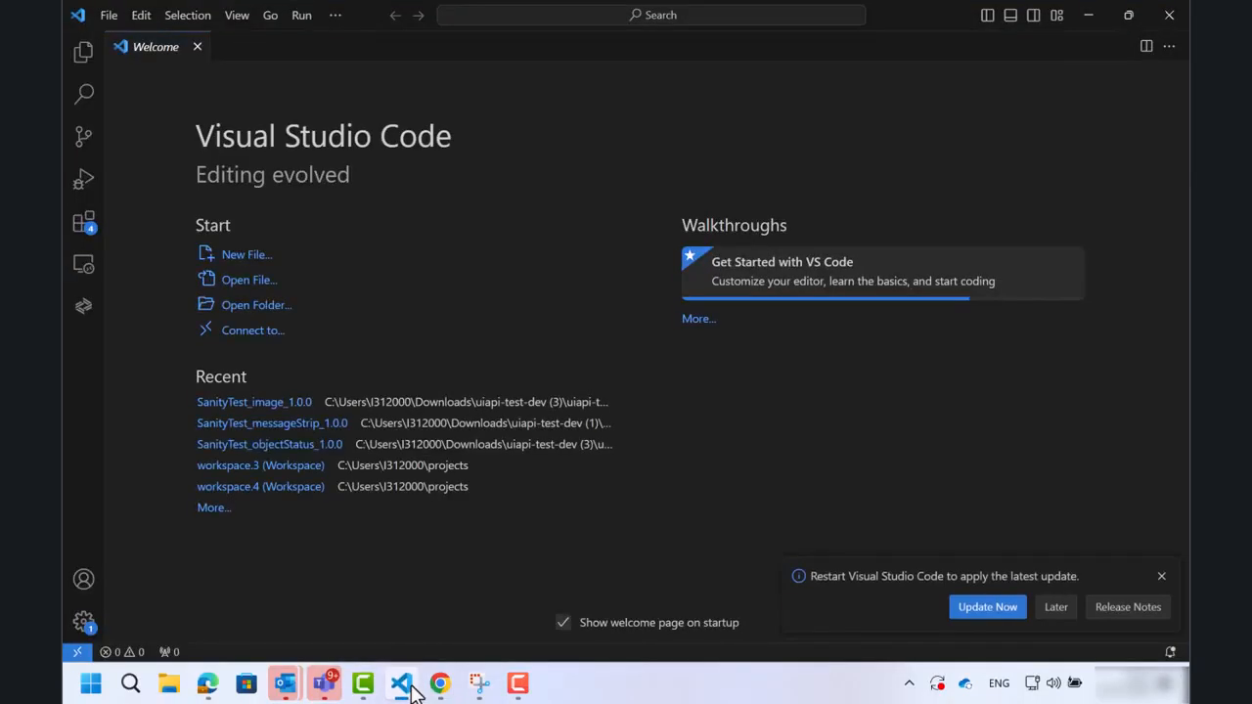
pyautogui.click(237, 16)
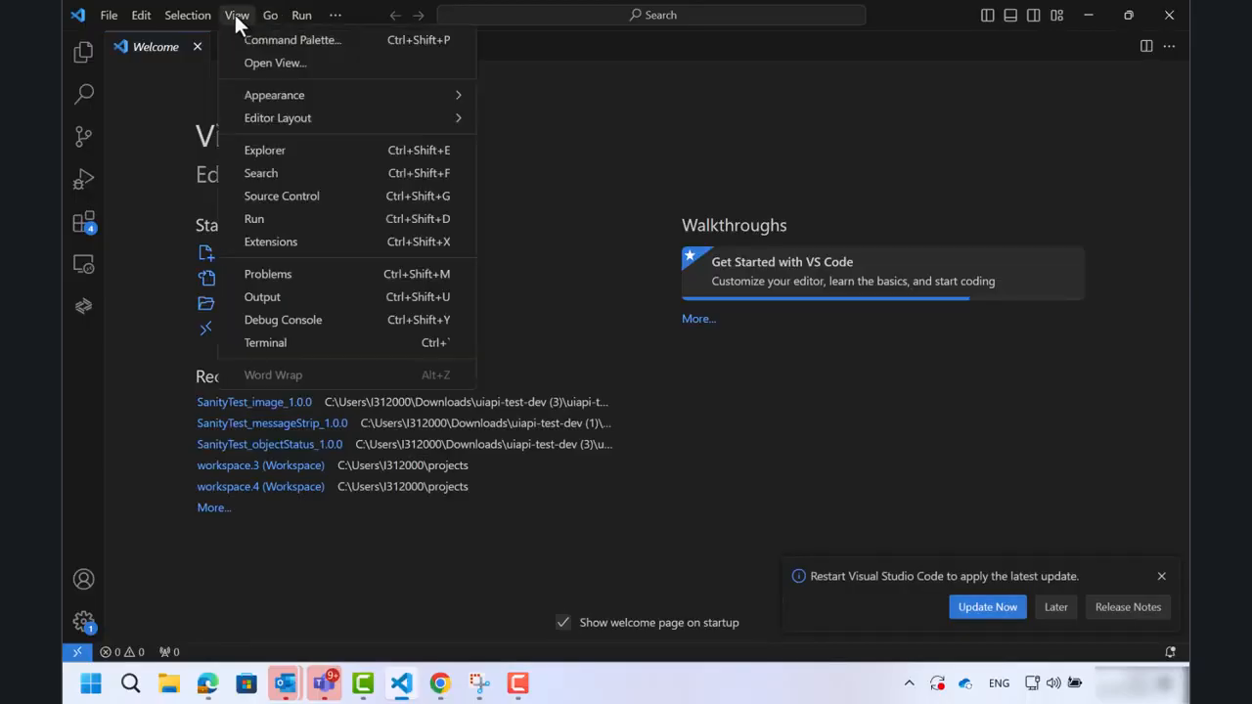
pyautogui.click(258, 41)
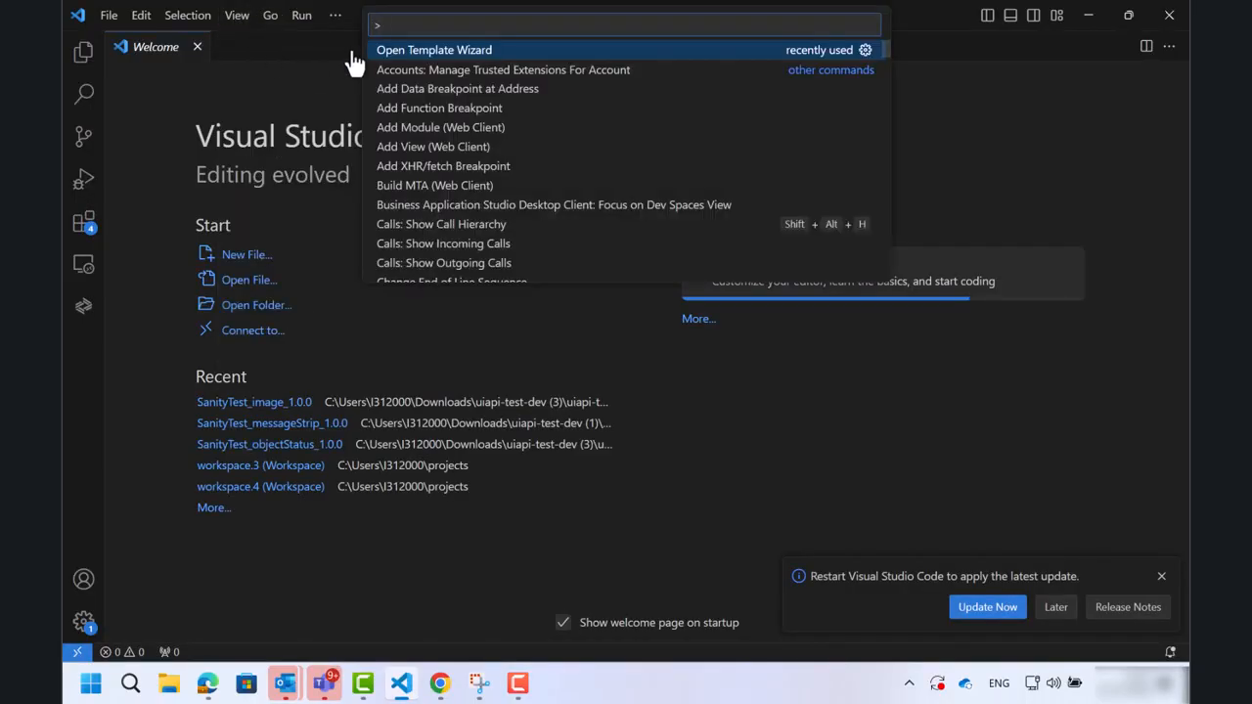
pyautogui.click(393, 61)
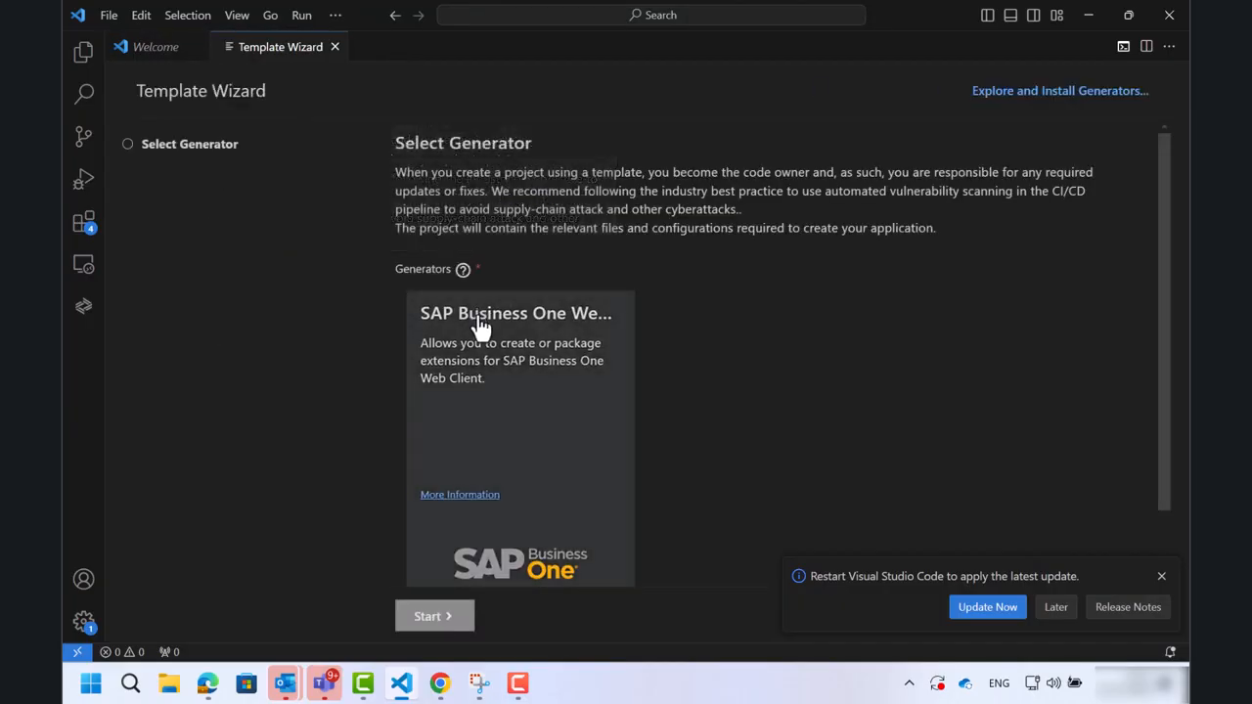
# Start the SAP Business One Web Client Extensions generator and choose the Tile Extension App application type.
pyautogui.click(483, 371)
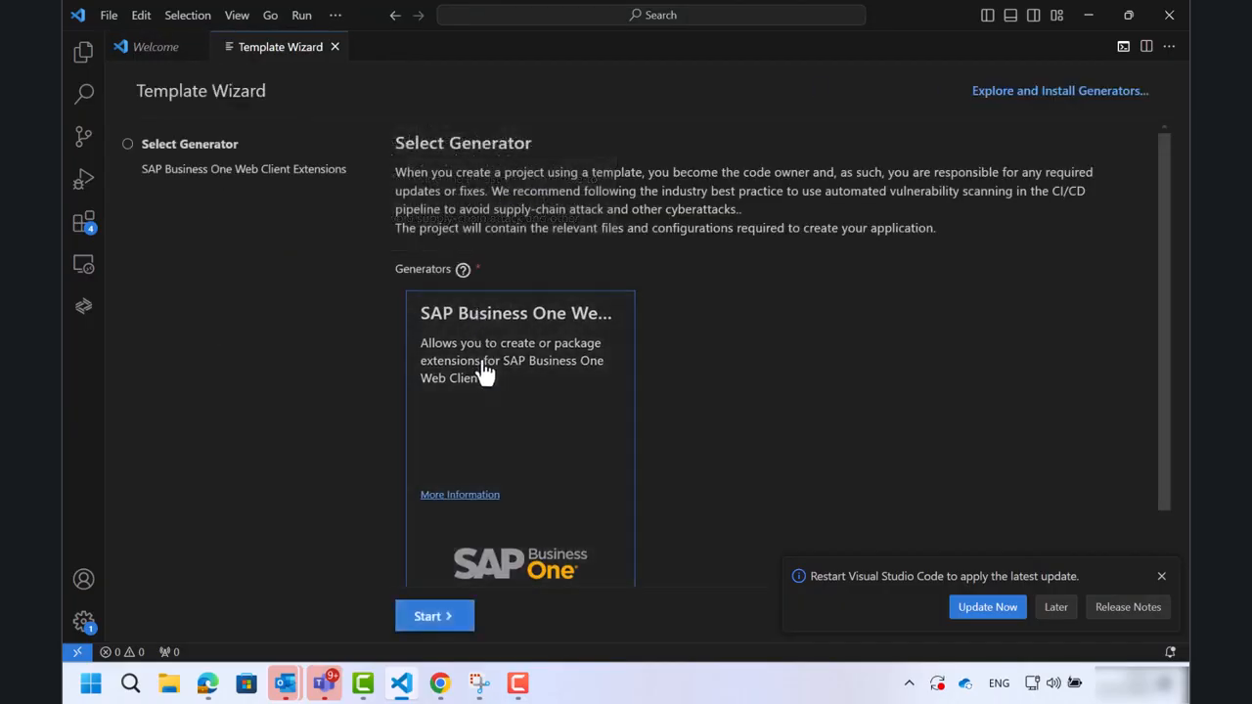
pyautogui.click(447, 618)
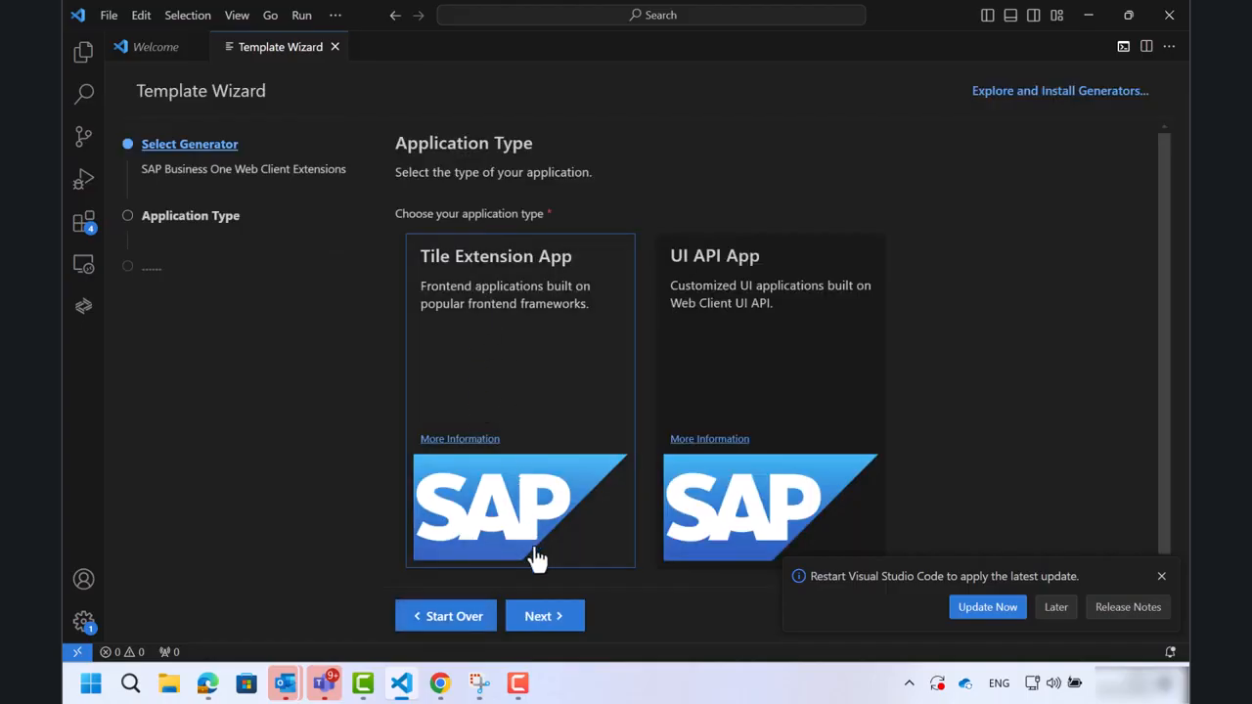
pyautogui.click(534, 614)
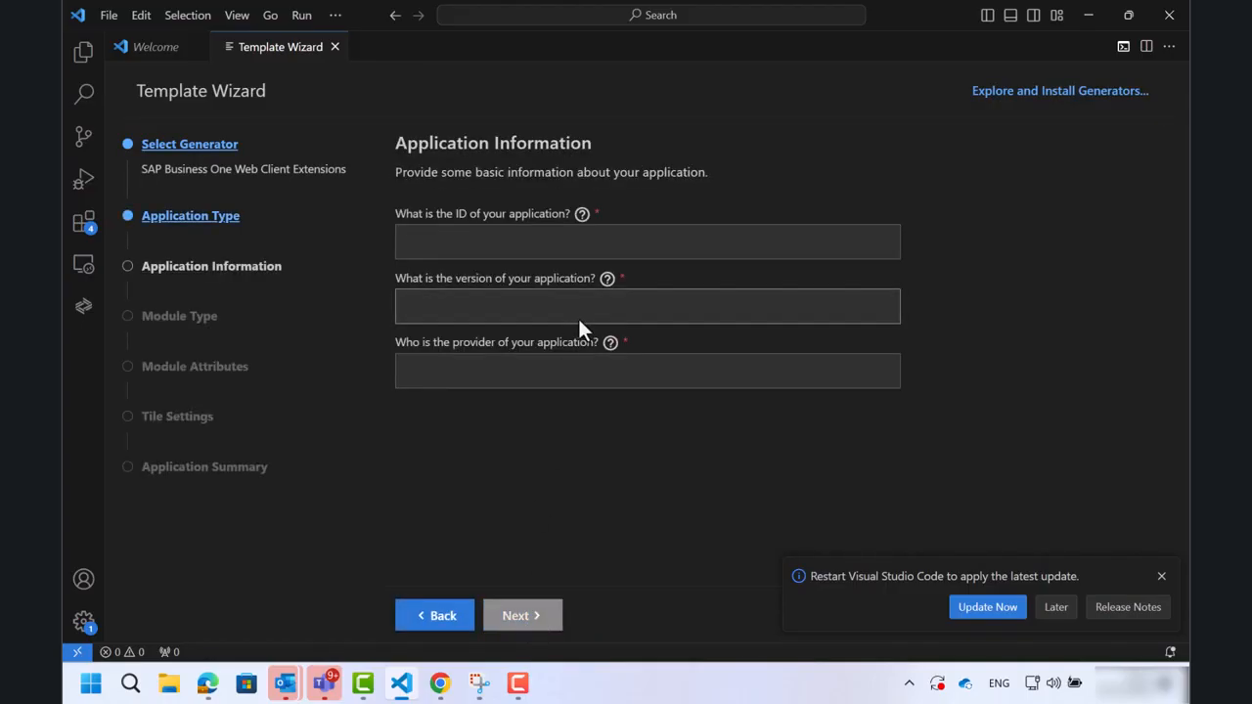
# Enter application ID id1, version 1.0.0 and the provider's name, and continue.
pyautogui.click(535, 251)
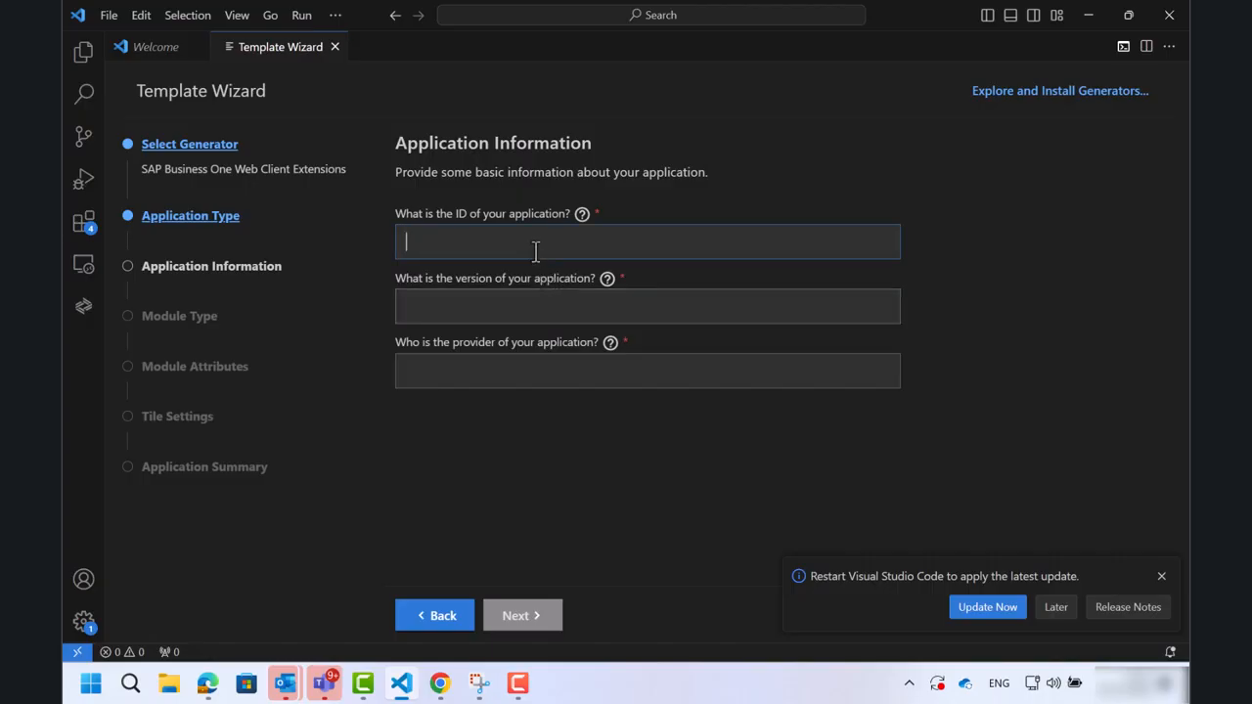
pyautogui.write('id1')
pyautogui.press('Tab')
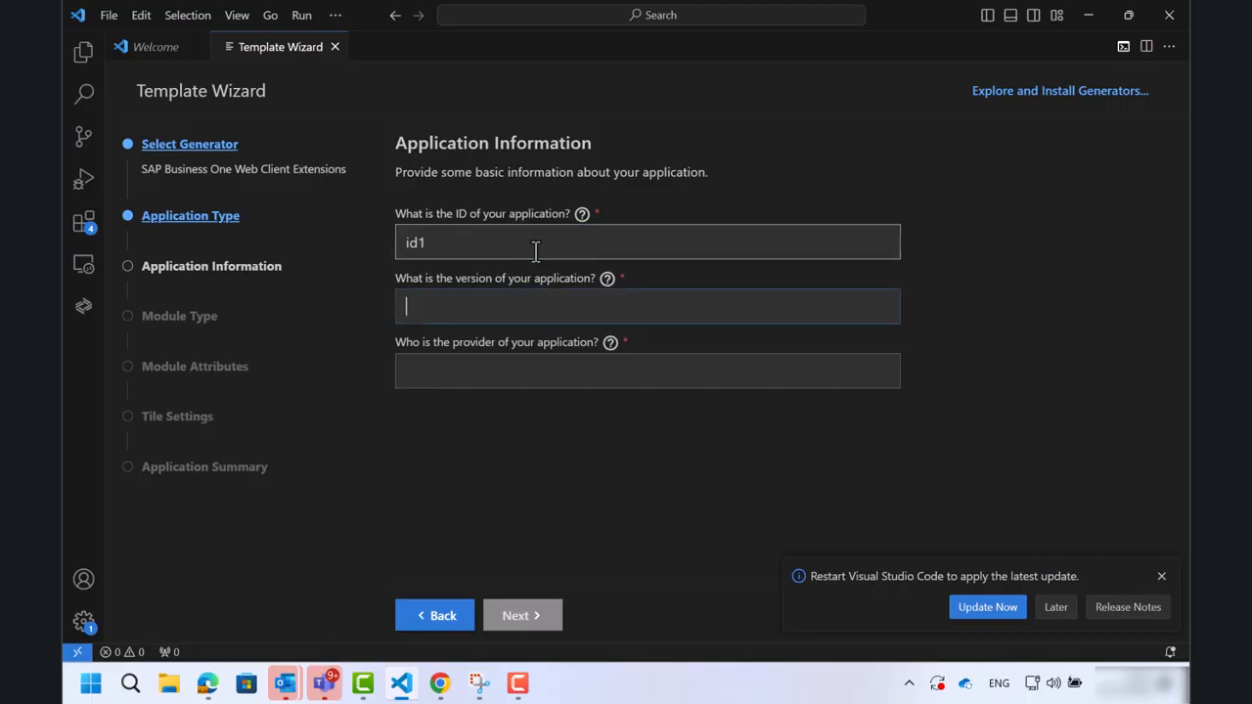
pyautogui.write('1')
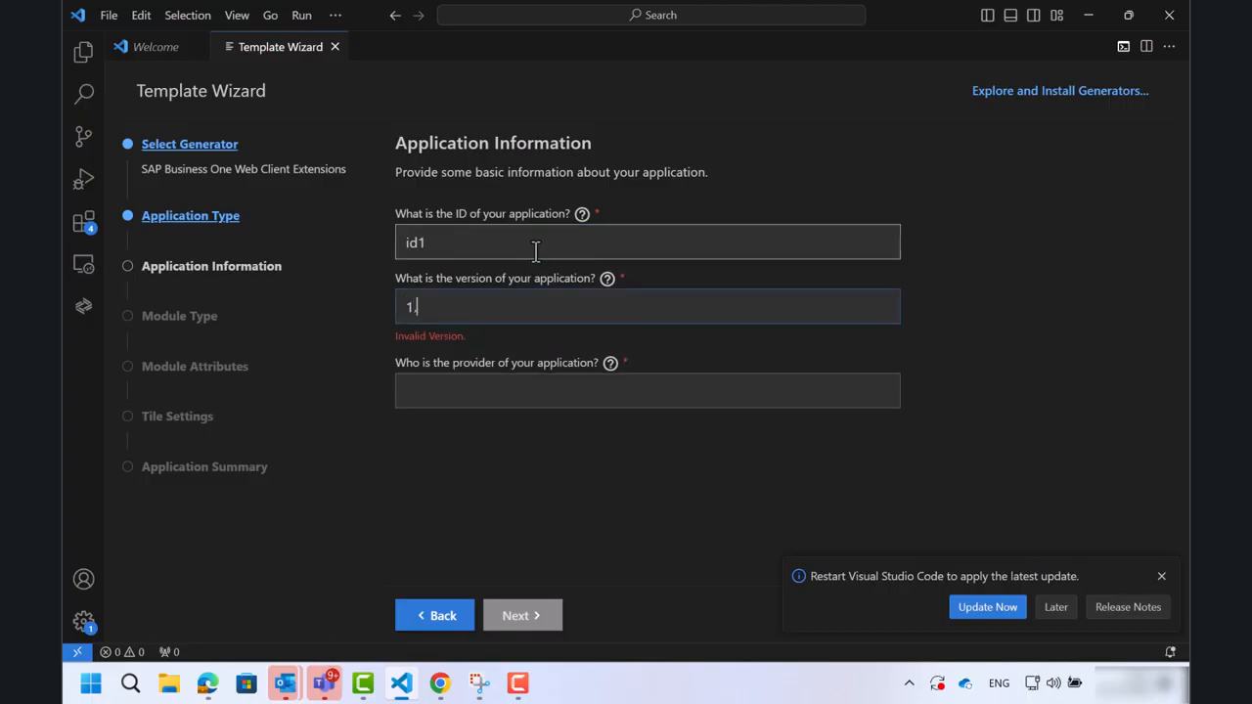
pyautogui.write('.0.0')
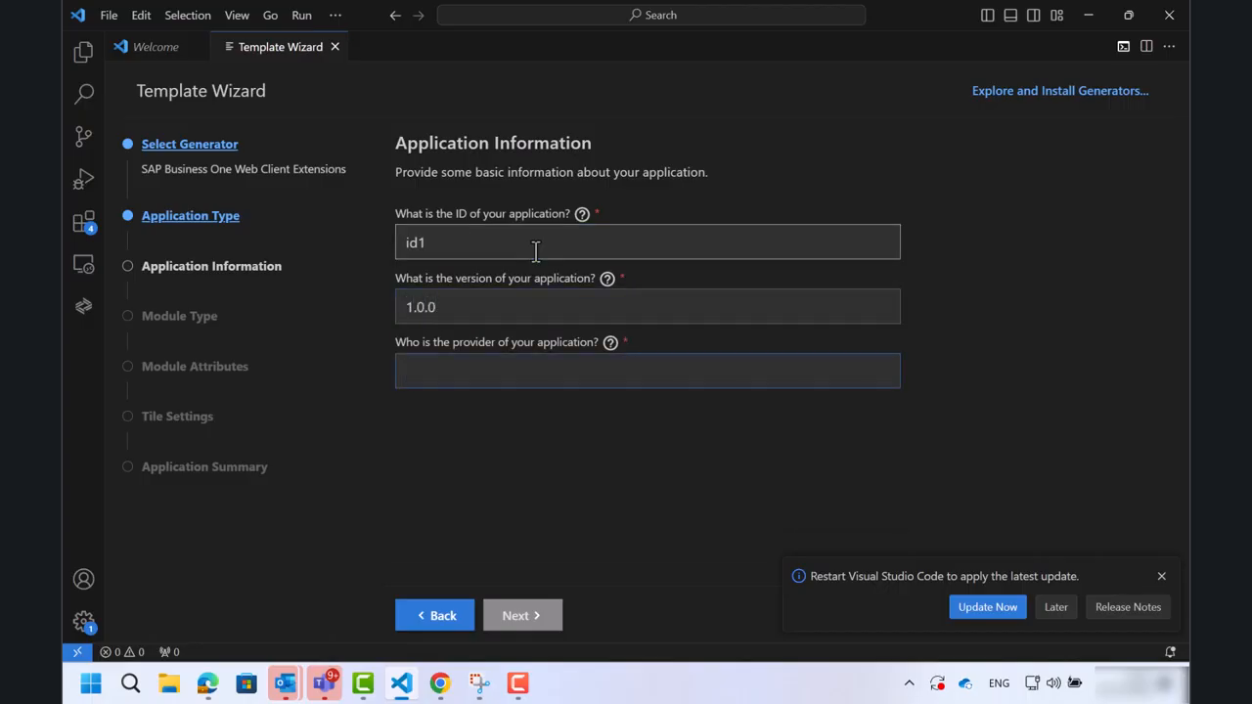
pyautogui.write('nofar')
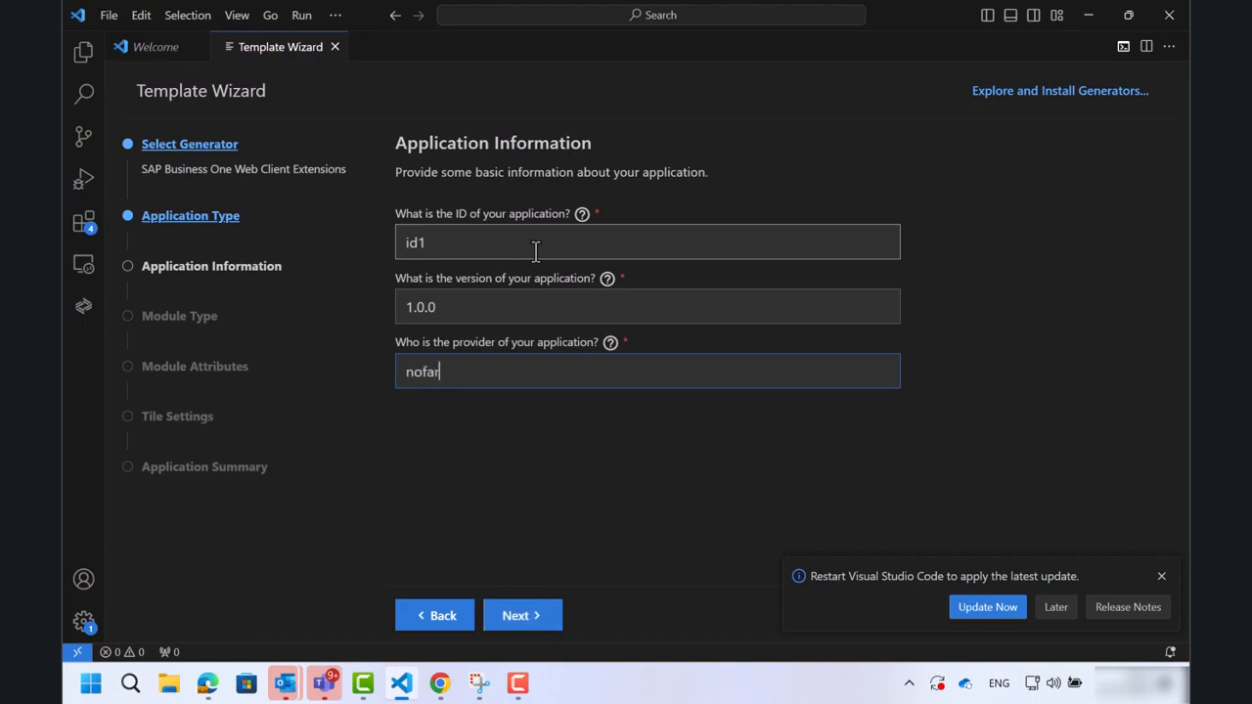
pyautogui.click(518, 616)
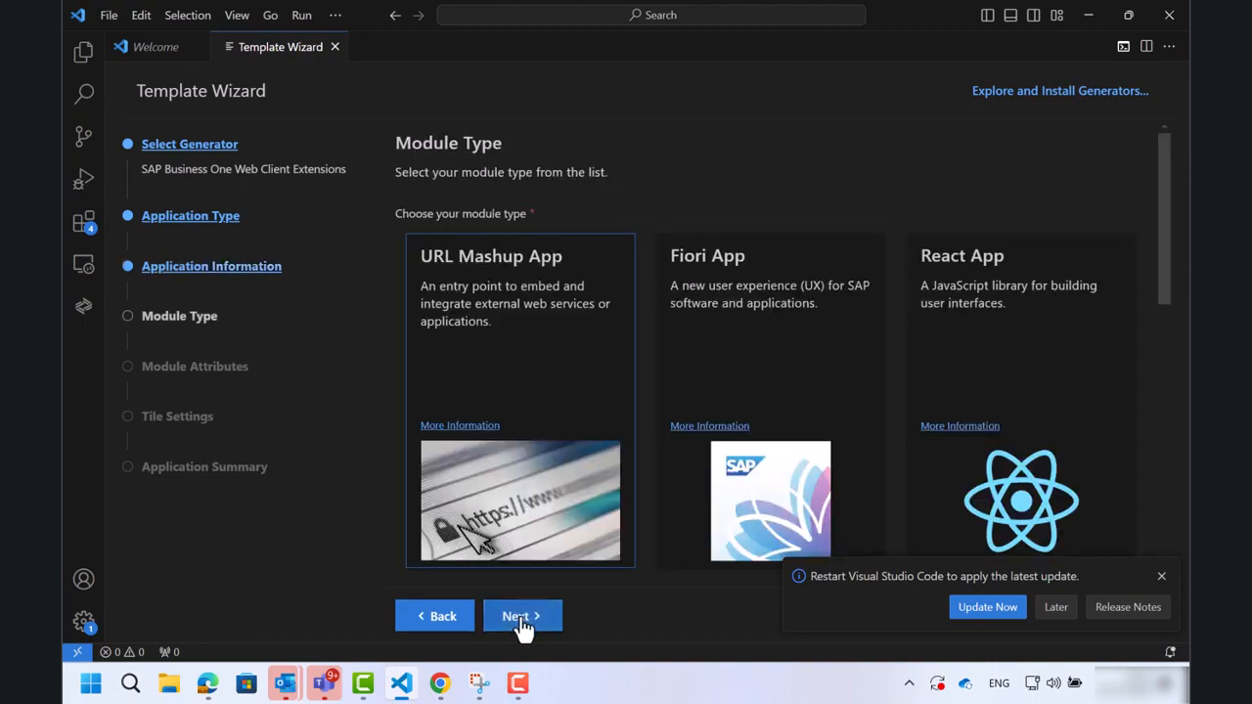
# Choose SAP Build App as the module type and continue.
pyautogui.scroll(-5, 585, 450)
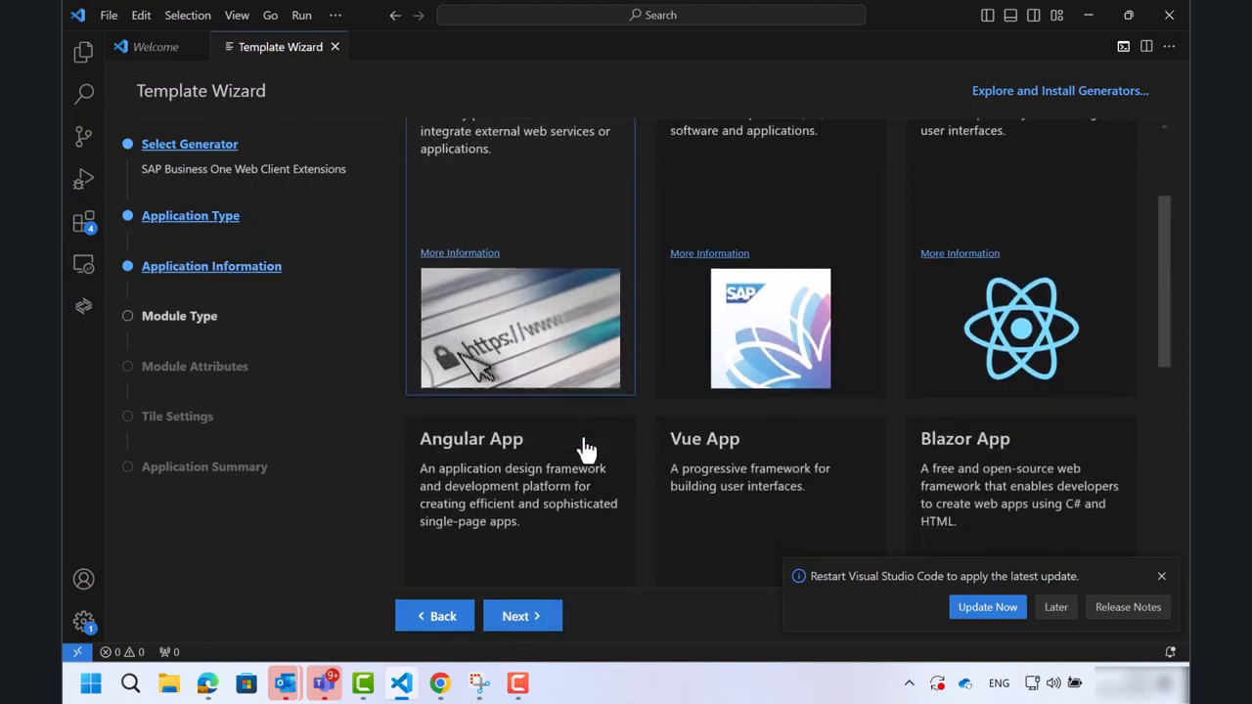
pyautogui.scroll(-1, 584, 449)
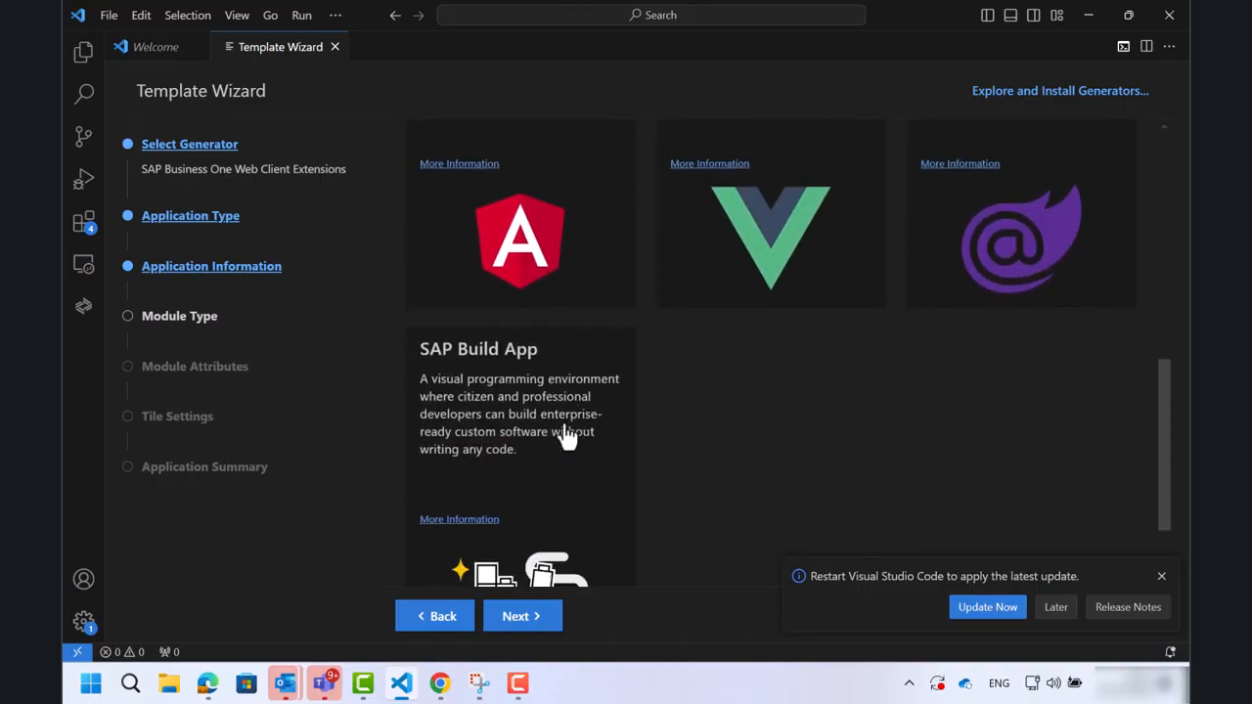
pyautogui.click(495, 381)
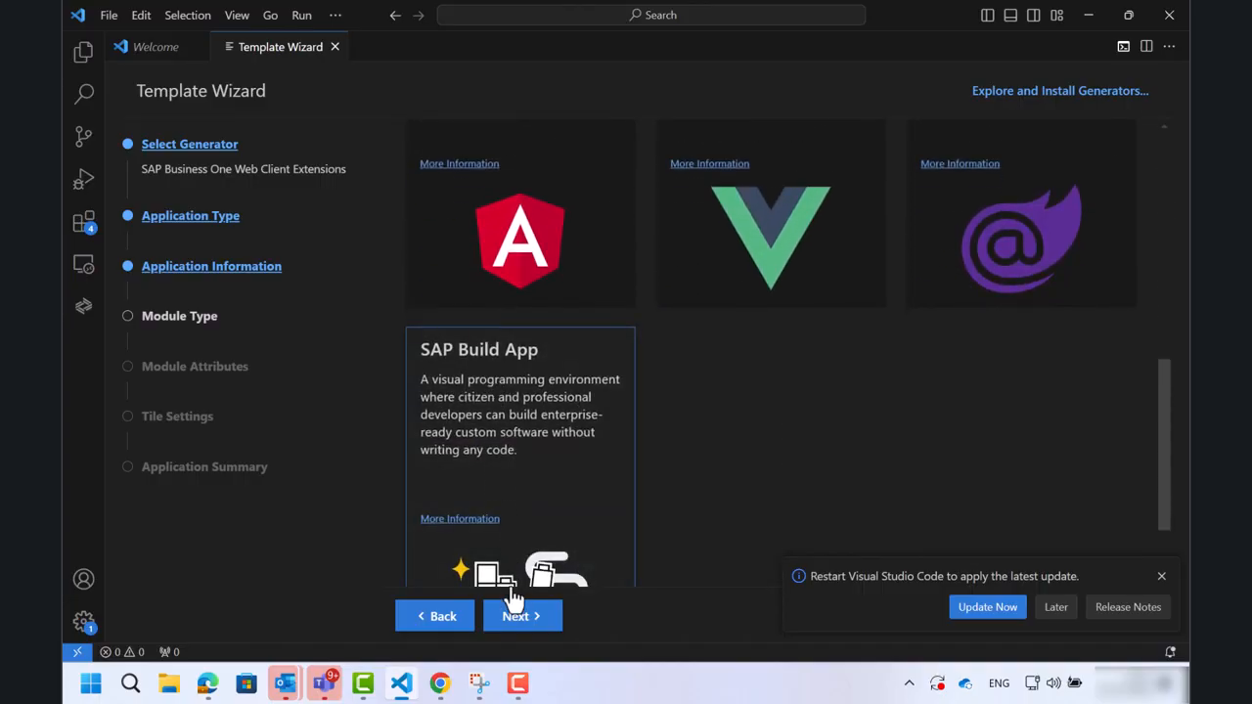
pyautogui.click(518, 624)
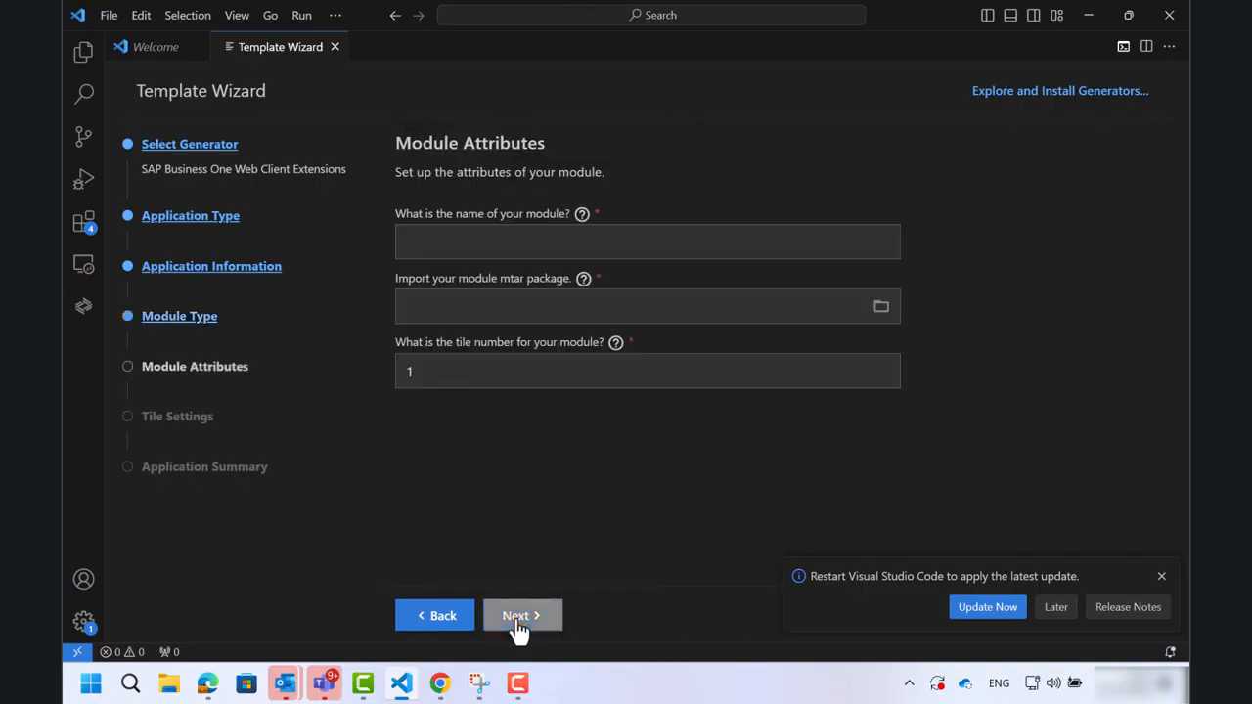
# Name the module listOfItem.
pyautogui.click(567, 239)
pyautogui.write('list OfItem')
pyautogui.press('Tab')
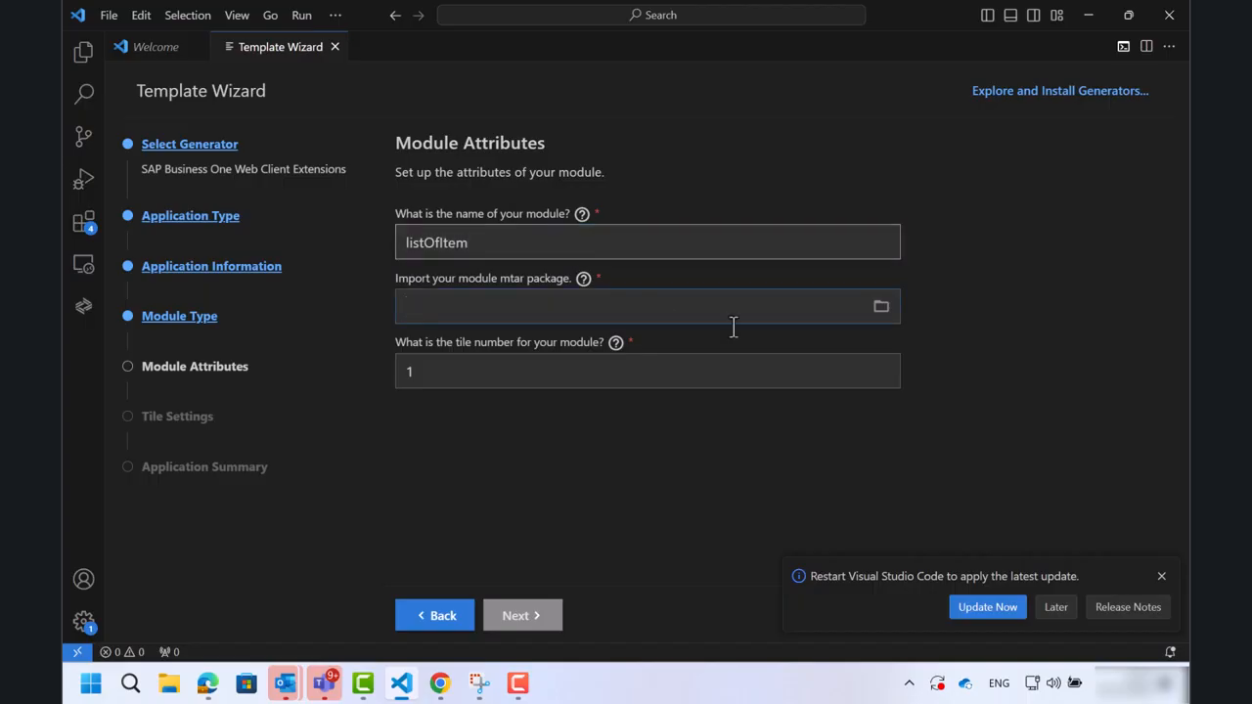
# Import the downloaded app-55656_web_build-3312.mtar package from Downloads as the module package and continue.
pyautogui.click(881, 309)
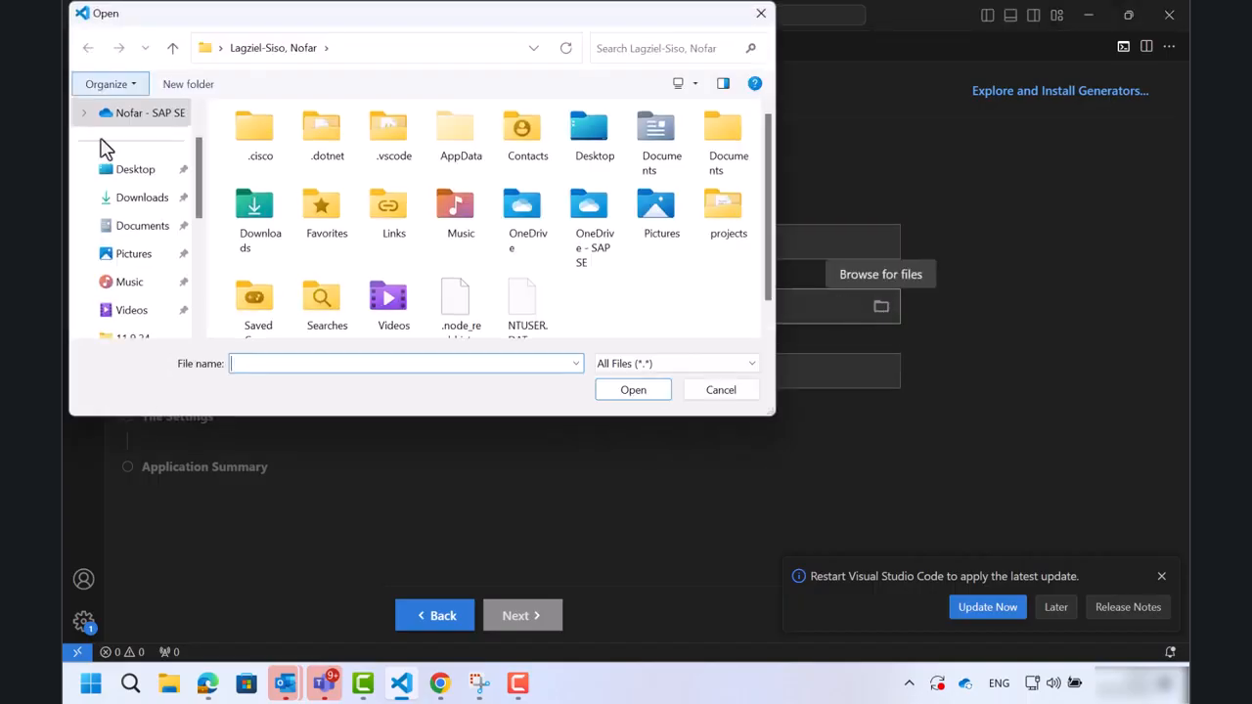
pyautogui.click(140, 199)
pyautogui.click(274, 161)
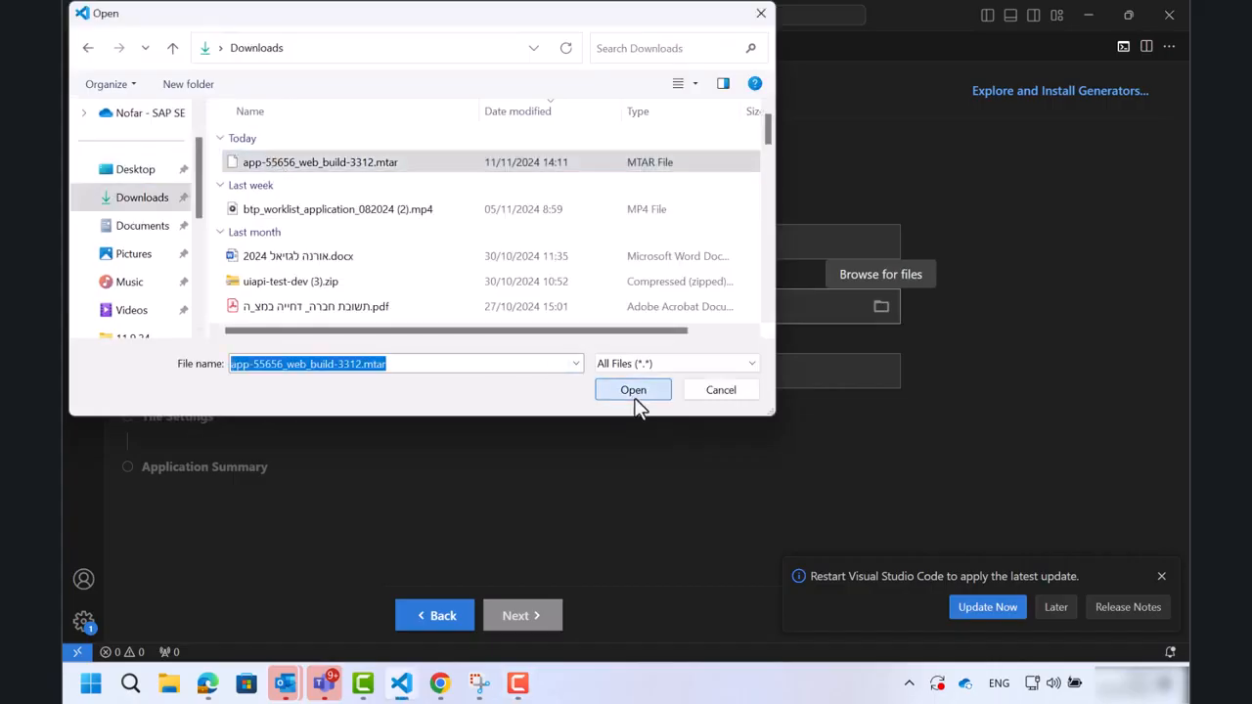
pyautogui.click(634, 391)
pyautogui.click(538, 621)
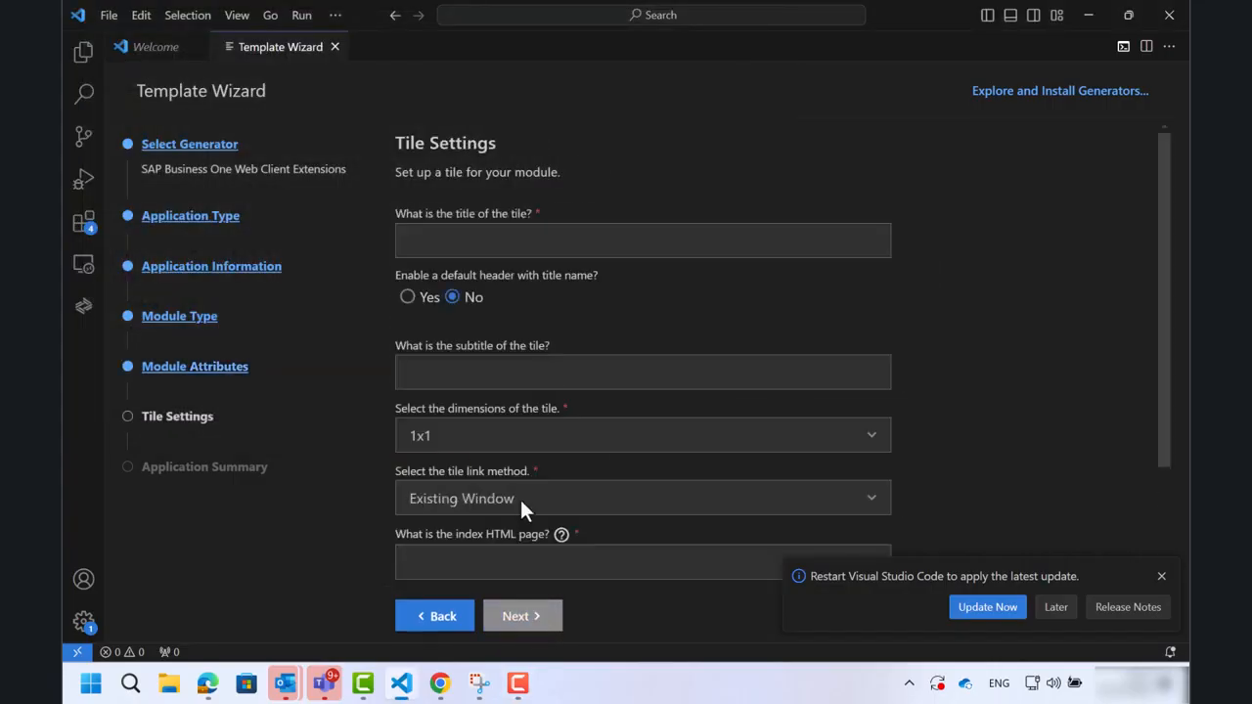
# Set the tile title to "list of items" and the subtitle to "my items".
pyautogui.click(513, 237)
pyautogui.write('list of items')
pyautogui.click(483, 383)
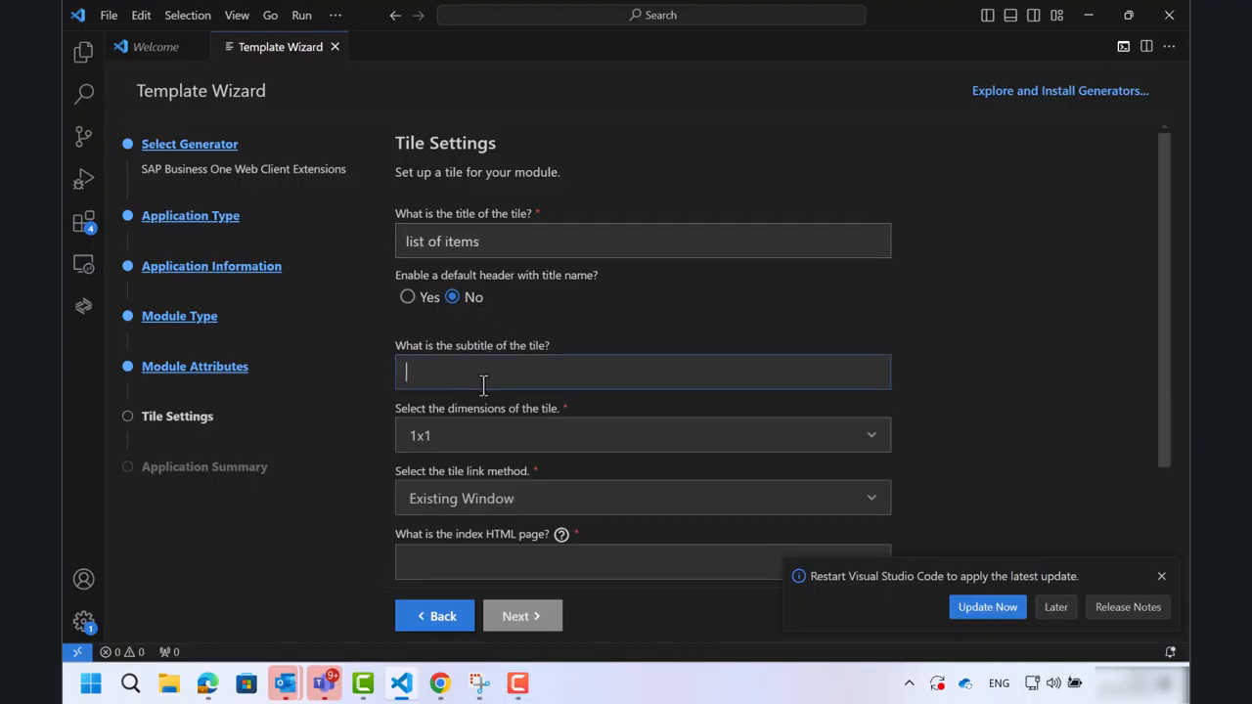
pyautogui.write('my items')
pyautogui.scroll(-3, 483, 383)
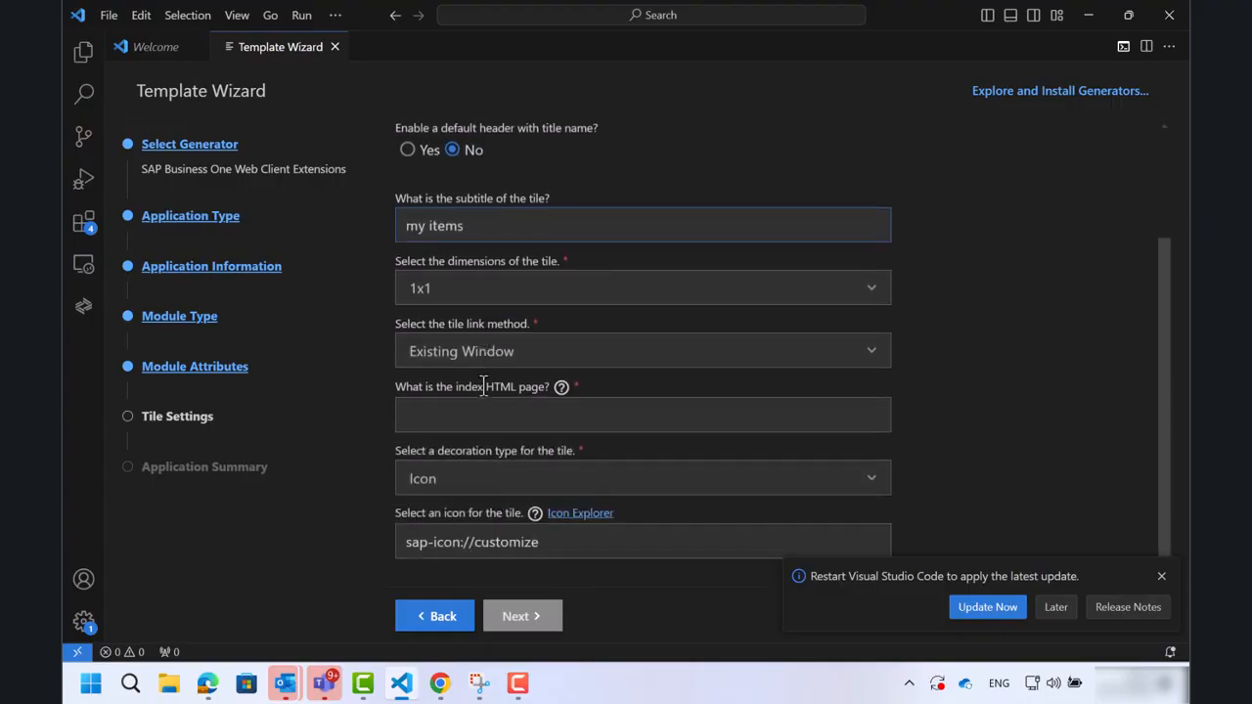
# Set the tile link method to New Window and the index HTML page to index.html, and continue.
pyautogui.click(481, 358)
pyautogui.click(449, 444)
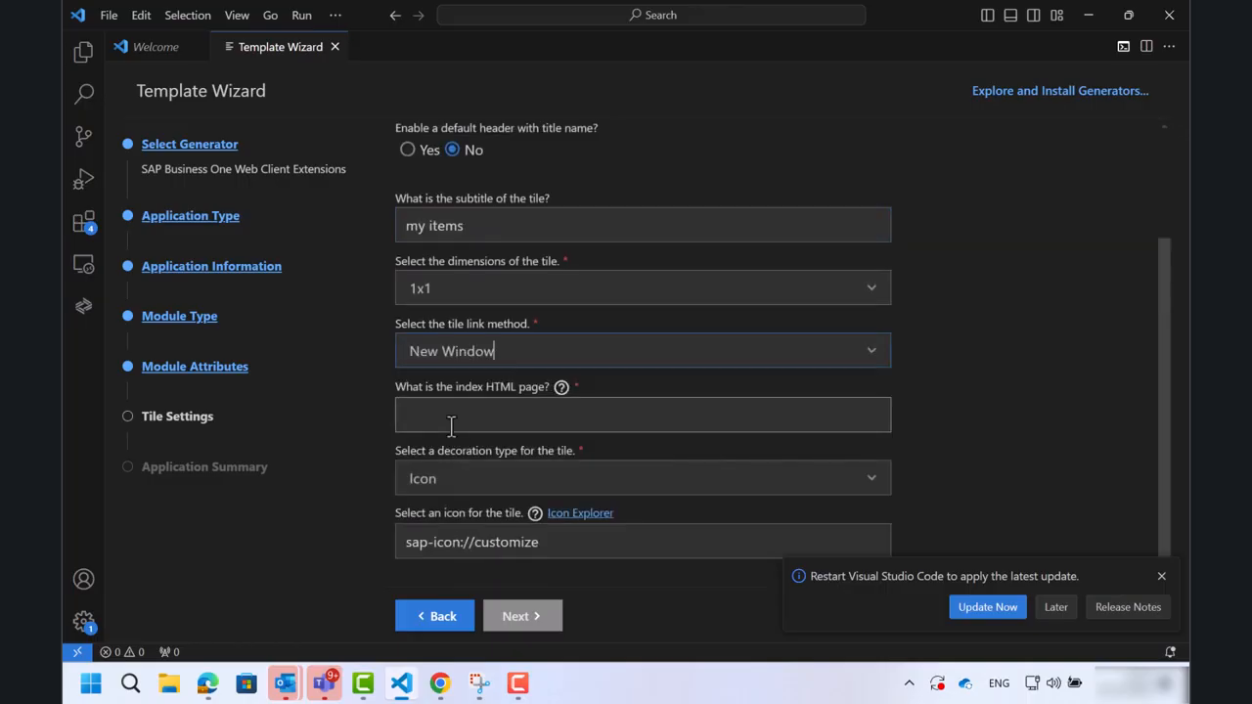
pyautogui.click(557, 423)
pyautogui.write('inde')
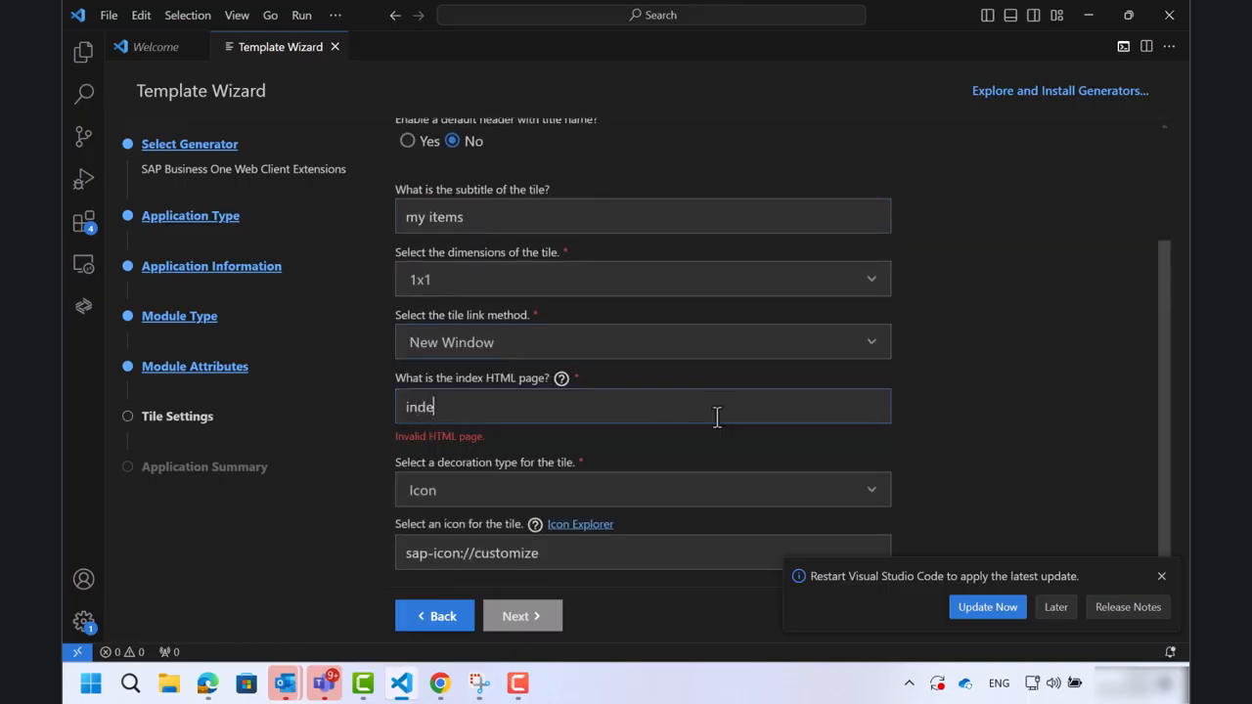
pyautogui.write('x.html')
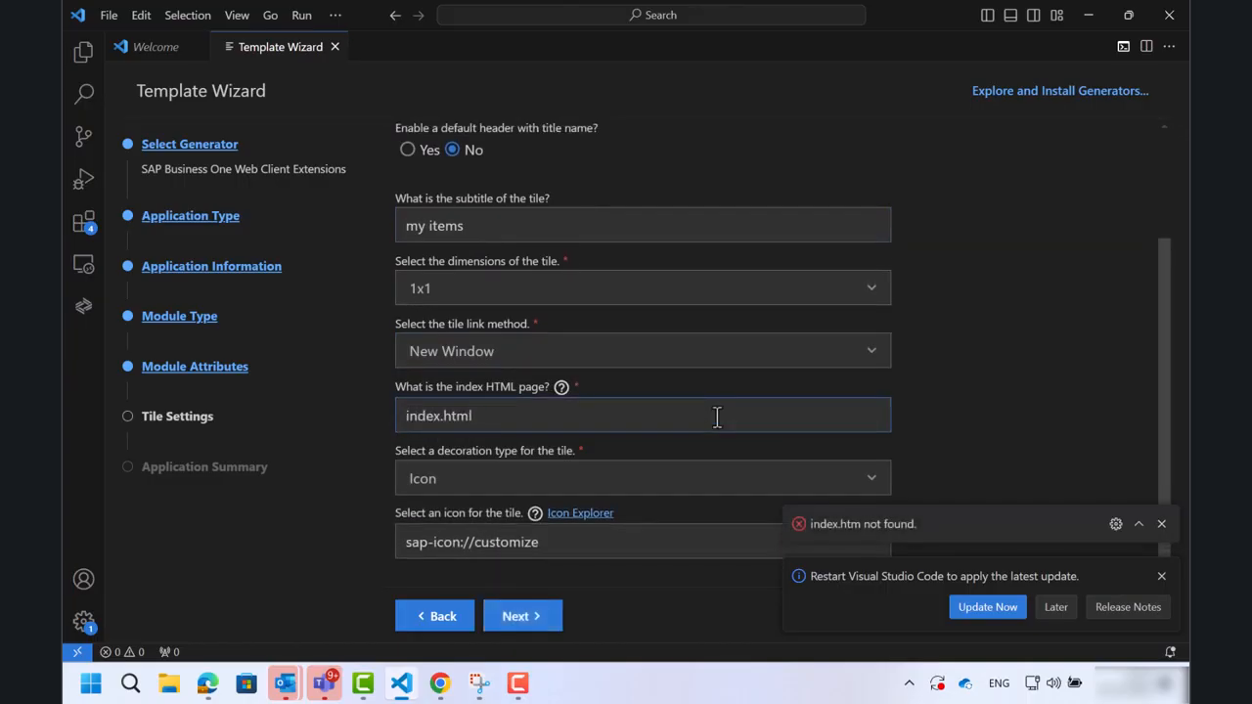
pyautogui.click(529, 626)
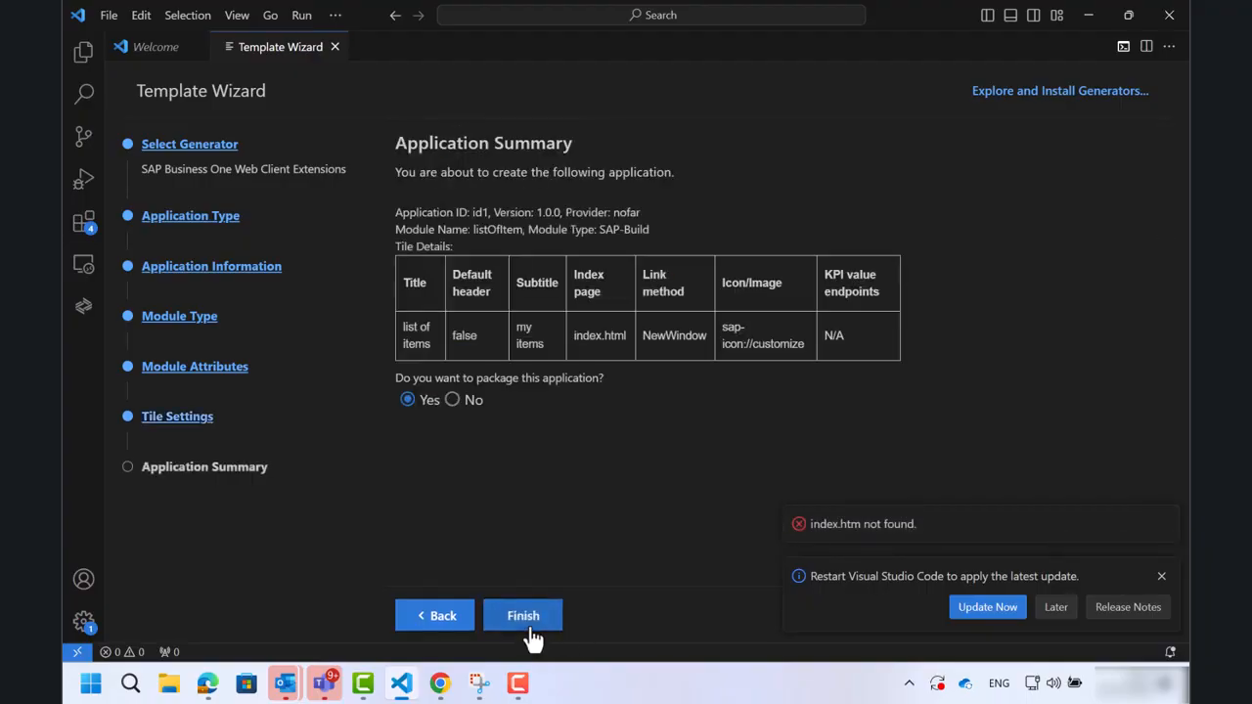
# Finish the wizard with packaging enabled, and copy the path of the generated id1_1.0.0.mtar archive.
pyautogui.click(523, 616)
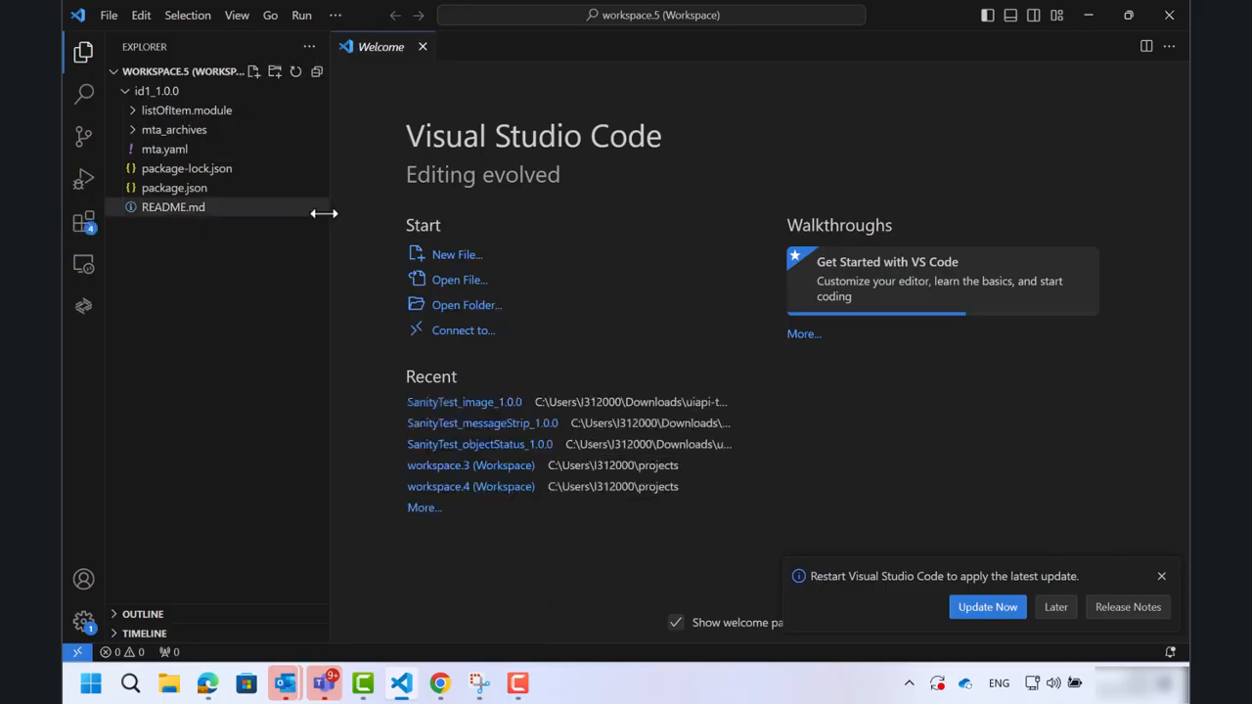
pyautogui.click(139, 132)
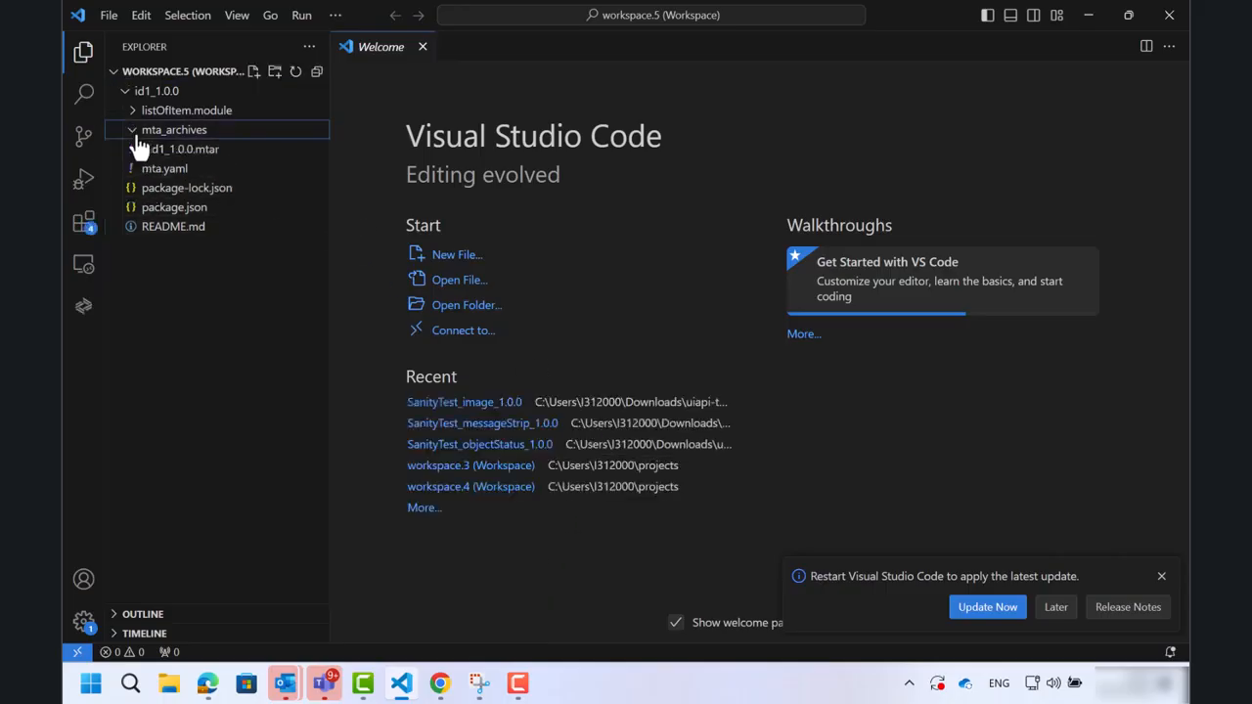
pyautogui.click(156, 151)
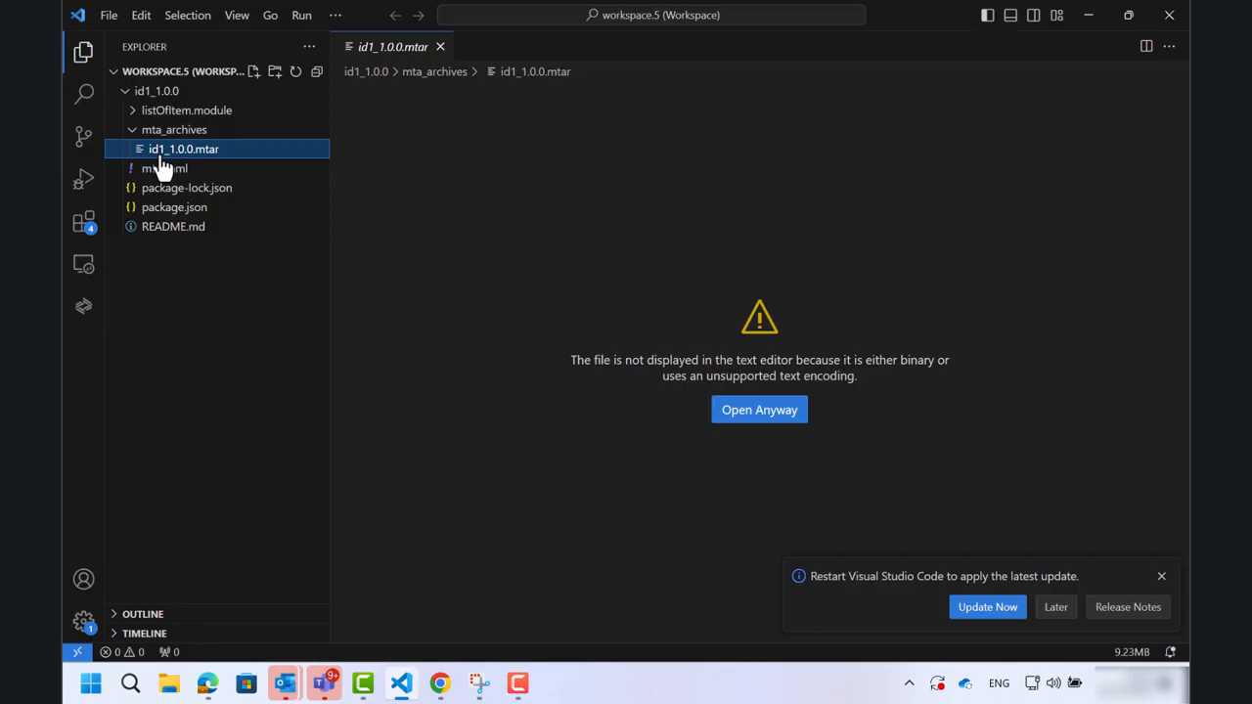
pyautogui.rightClick(160, 168)
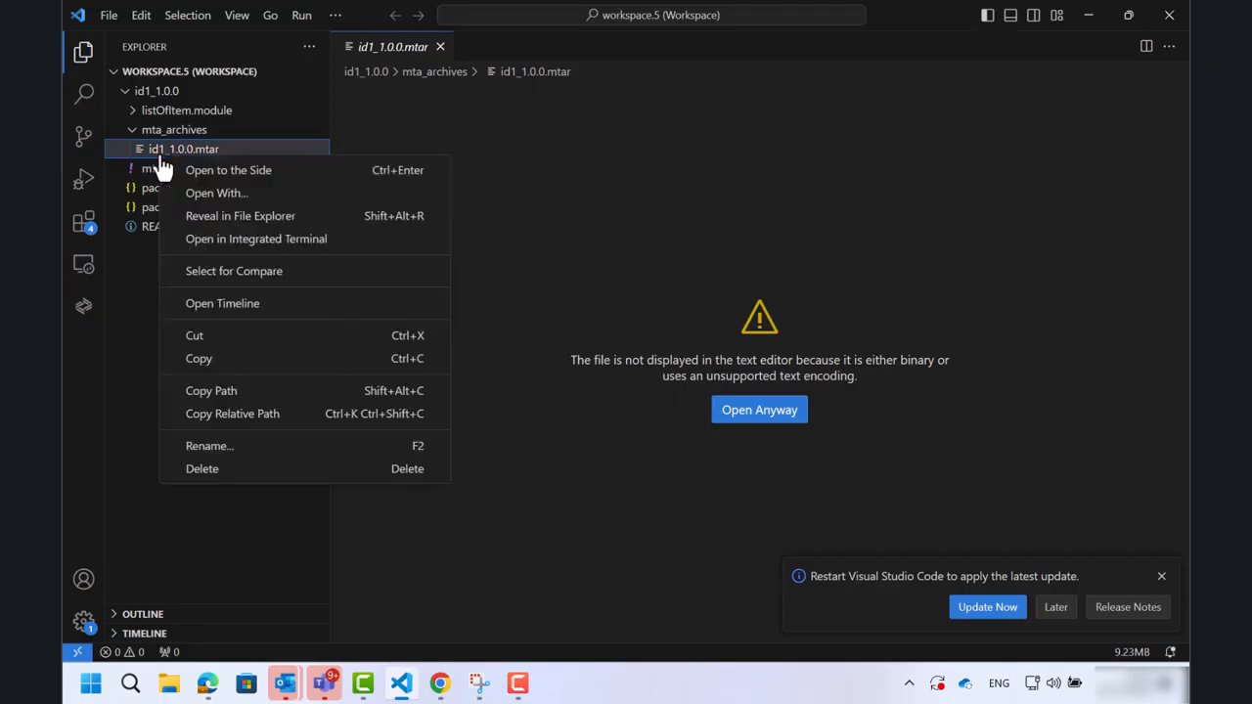
pyautogui.click(246, 393)
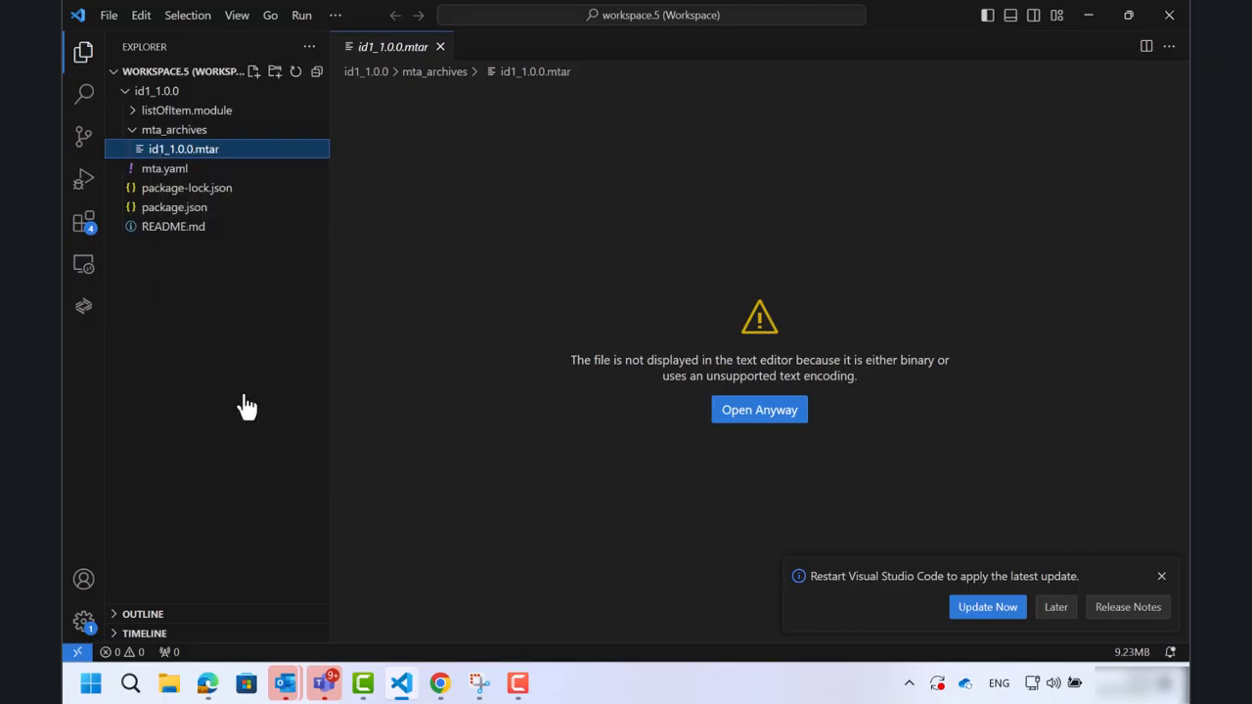
# Switch to the browser and log into the Extension Manager with the site user name and password.
pyautogui.moveTo(438, 678)
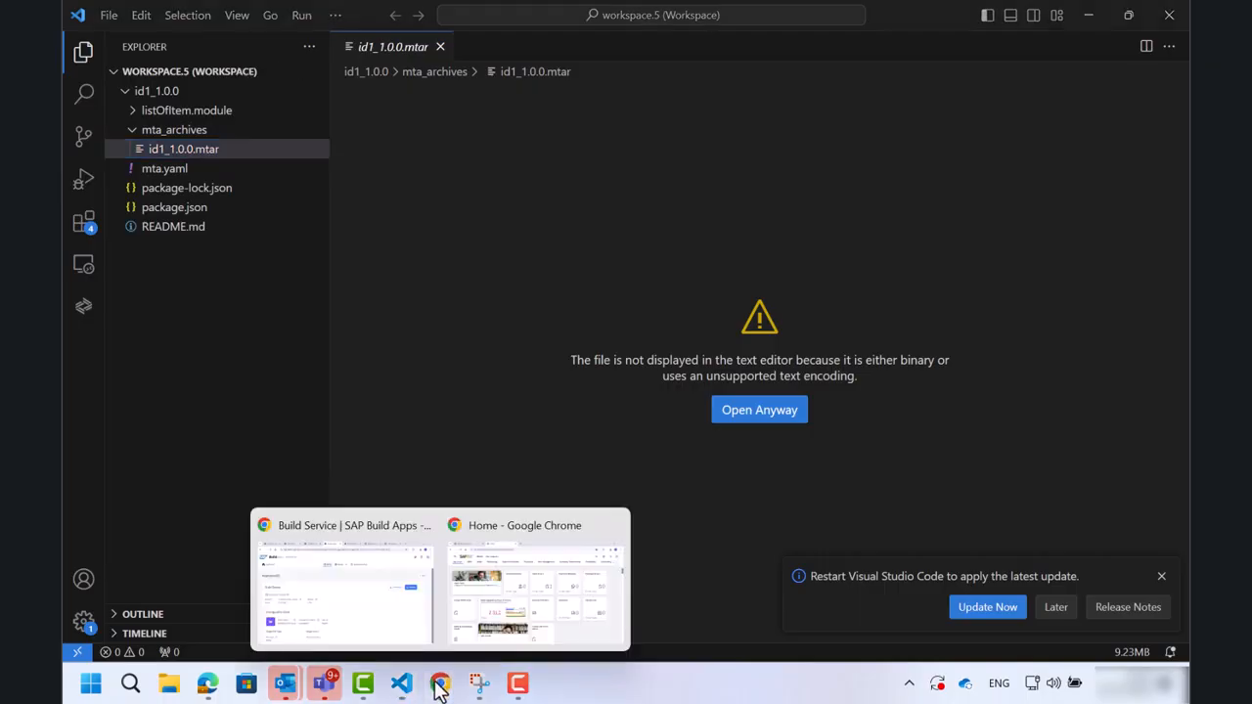
pyautogui.click(492, 616)
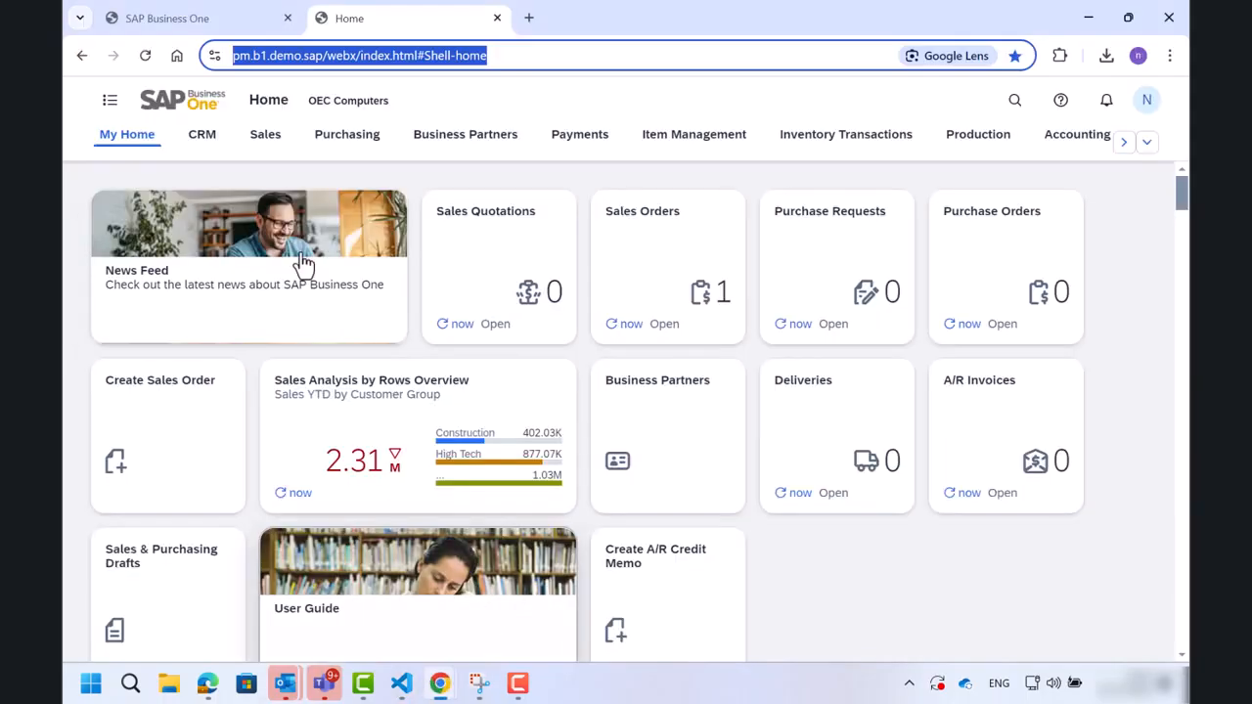
pyautogui.click(138, 30)
pyautogui.write('b')
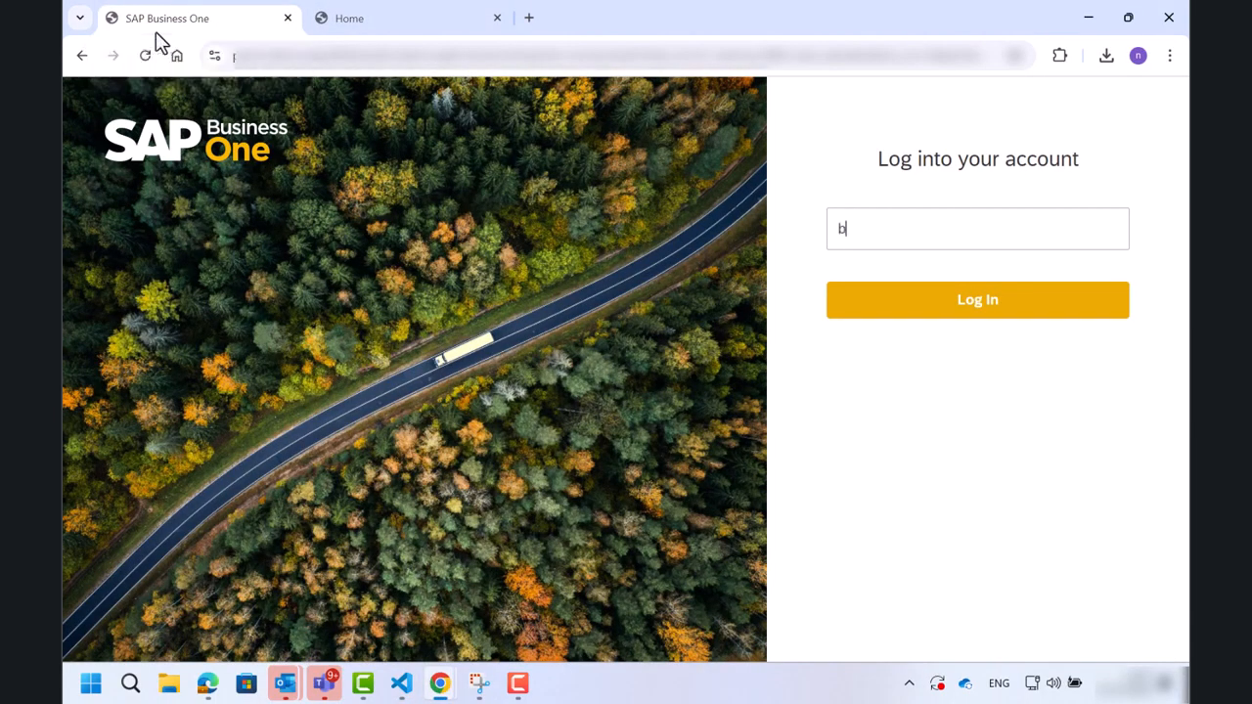
pyautogui.write('1siteuser')
pyautogui.click(896, 311)
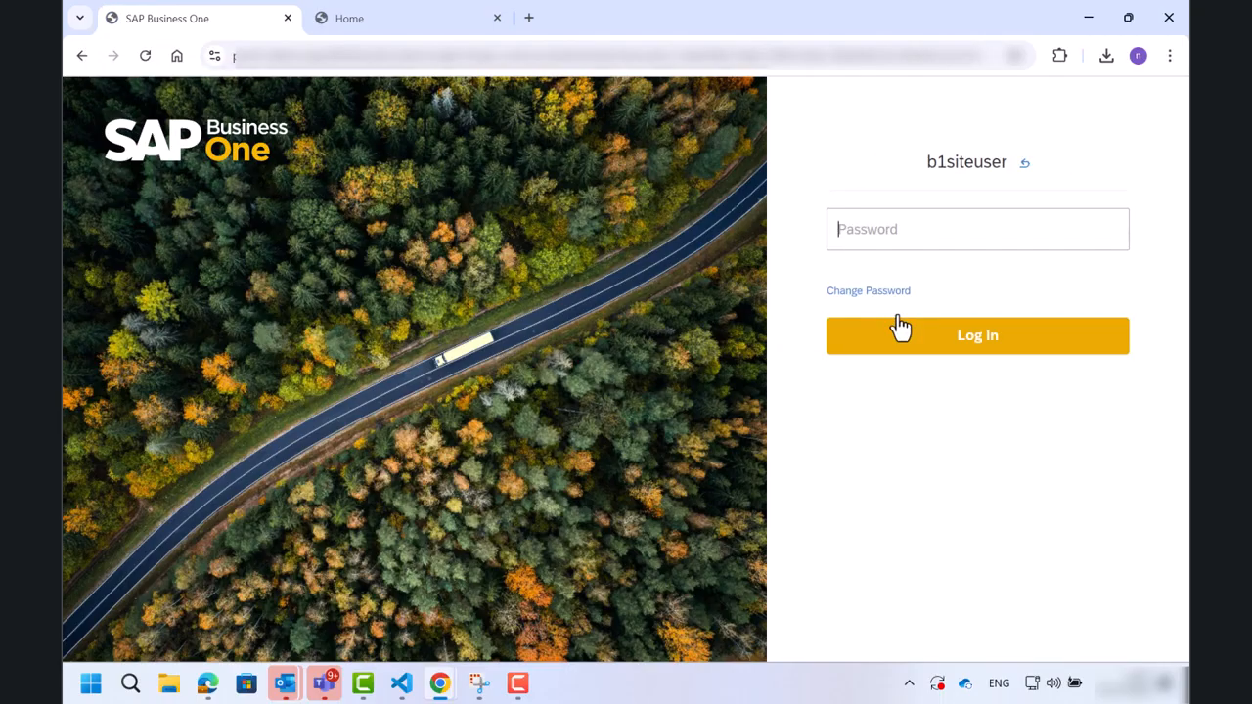
pyautogui.write('•••')
pyautogui.click(908, 342)
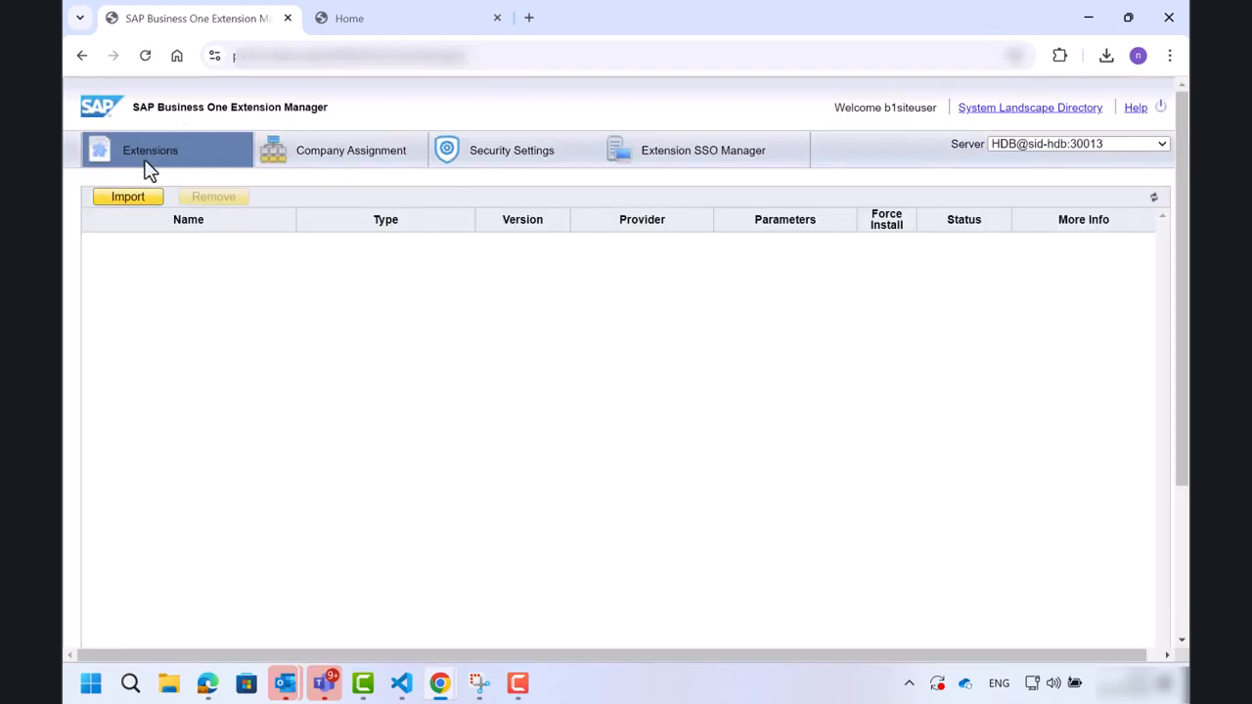
# Start an extension import, browse to the copied path, select id1_1.0.0.mtar and upload it.
pyautogui.click(133, 203)
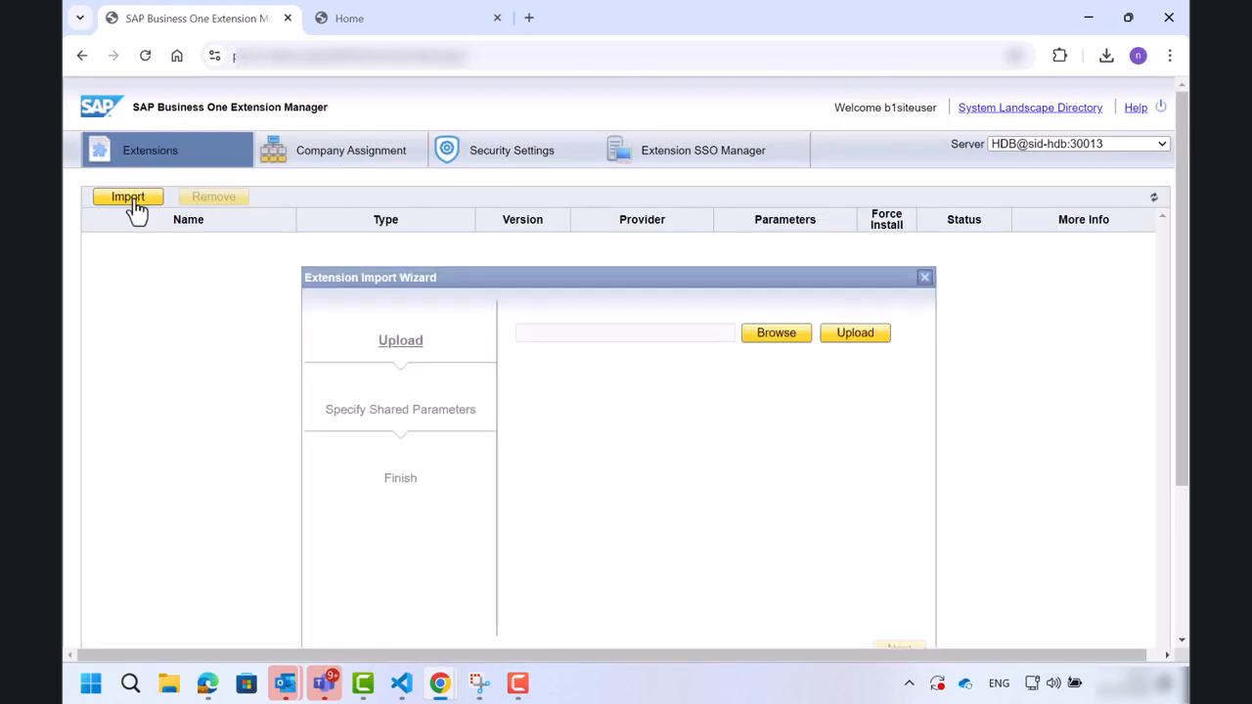
pyautogui.click(793, 342)
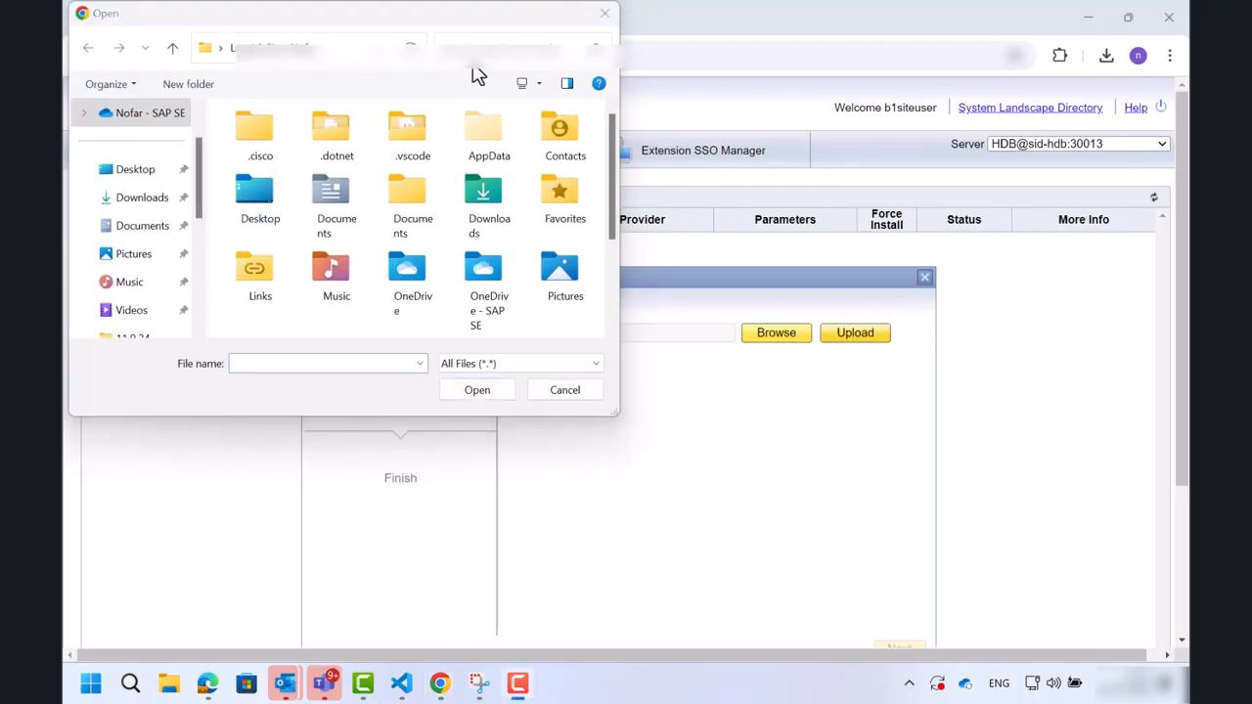
pyautogui.click(328, 55)
pyautogui.hotkey('ctrl', 'v')
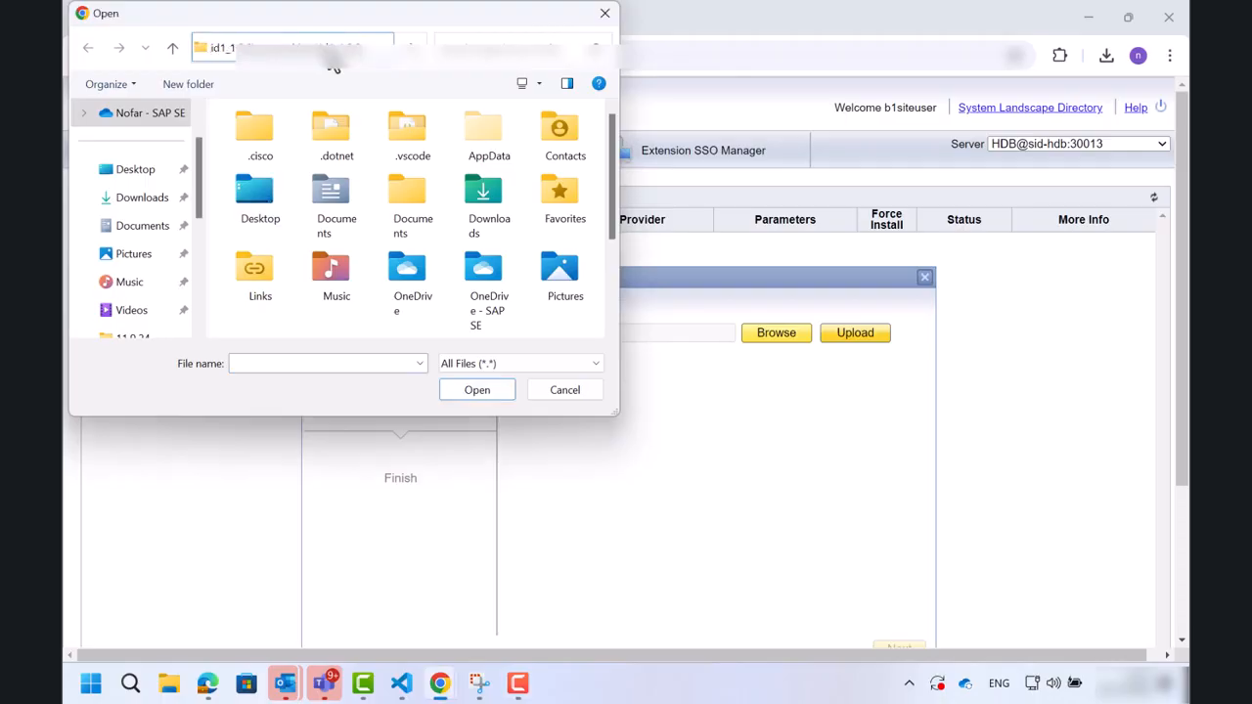
pyautogui.press('Return')
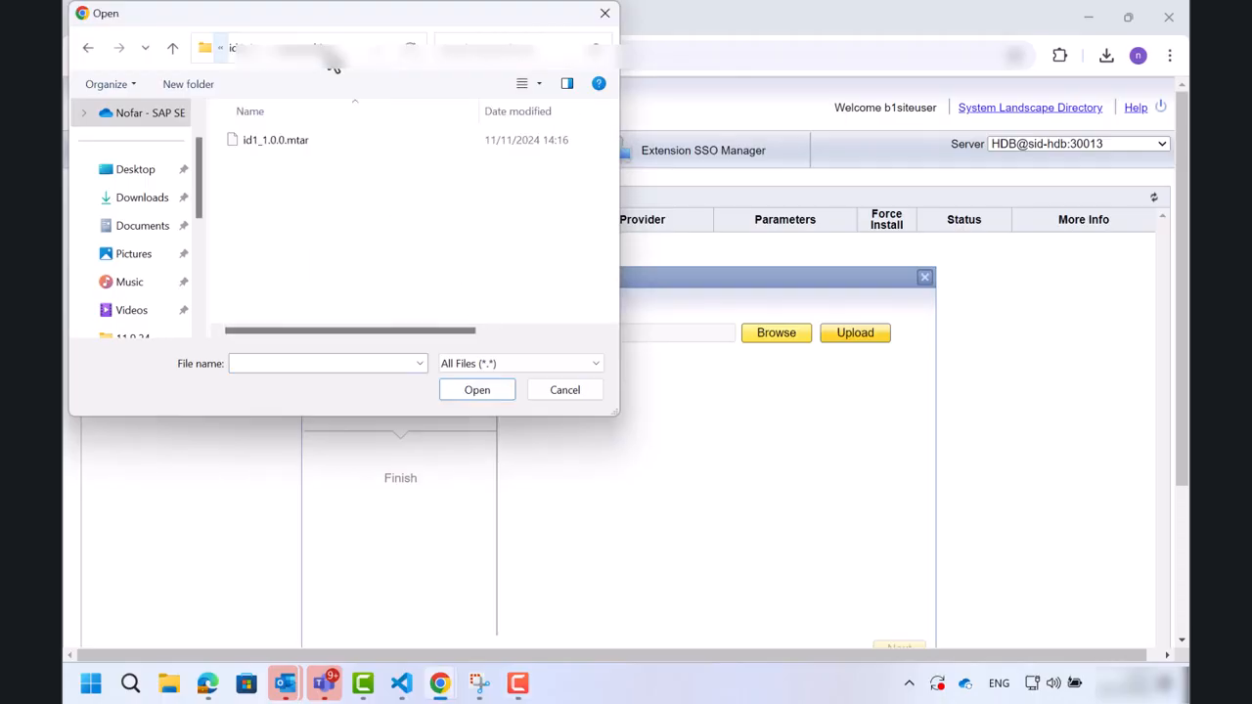
pyautogui.click(294, 140)
pyautogui.click(471, 389)
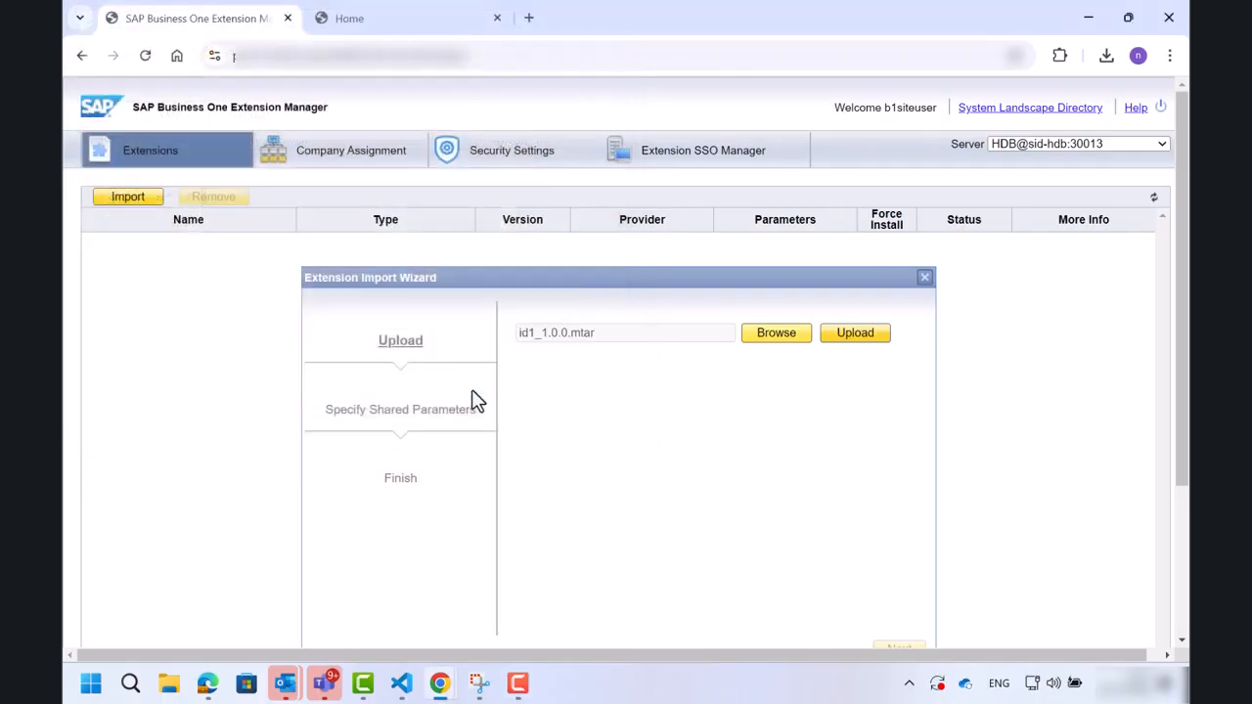
pyautogui.click(854, 334)
# Proceed through the import wizard and finish importing the extension.
pyautogui.scroll(-2, 857, 353)
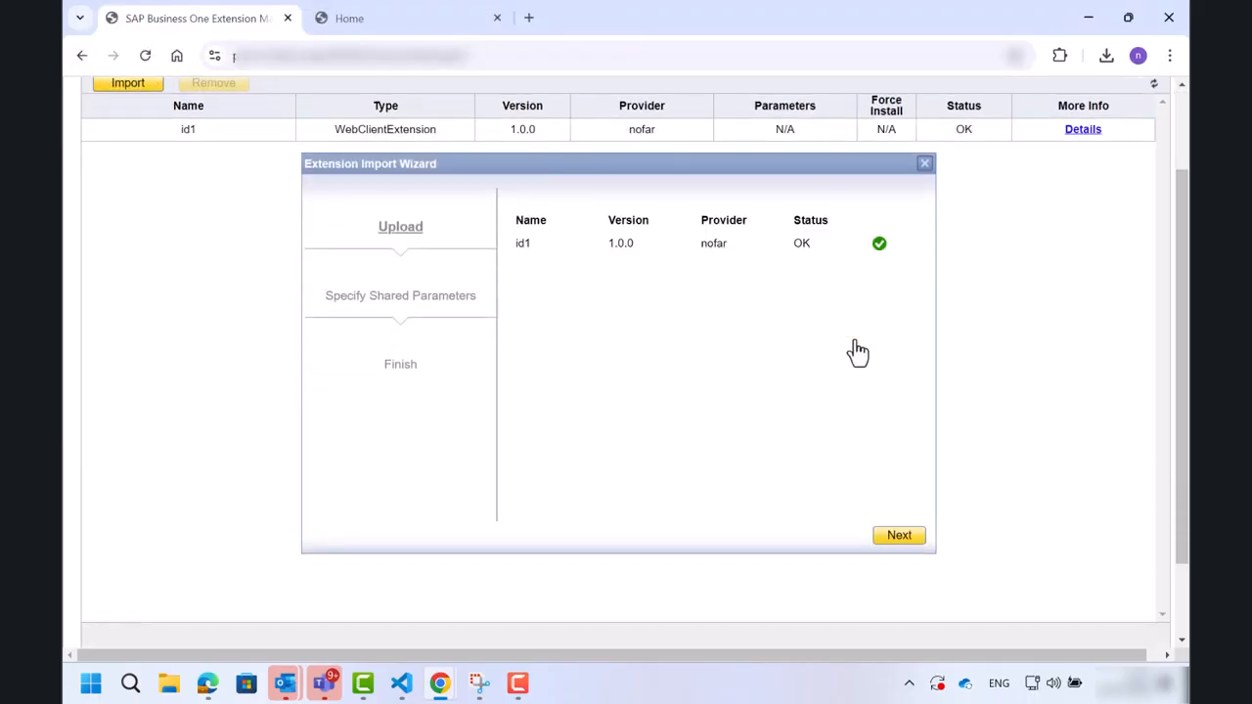
pyautogui.click(898, 545)
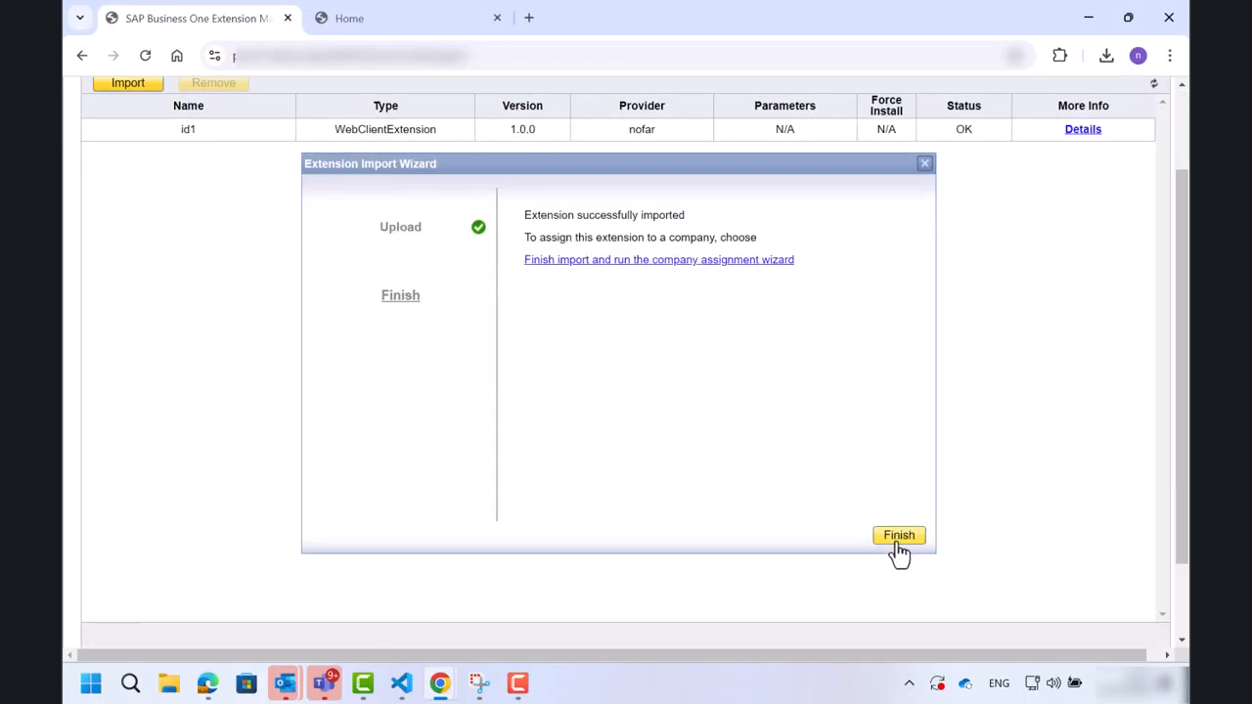
pyautogui.click(898, 546)
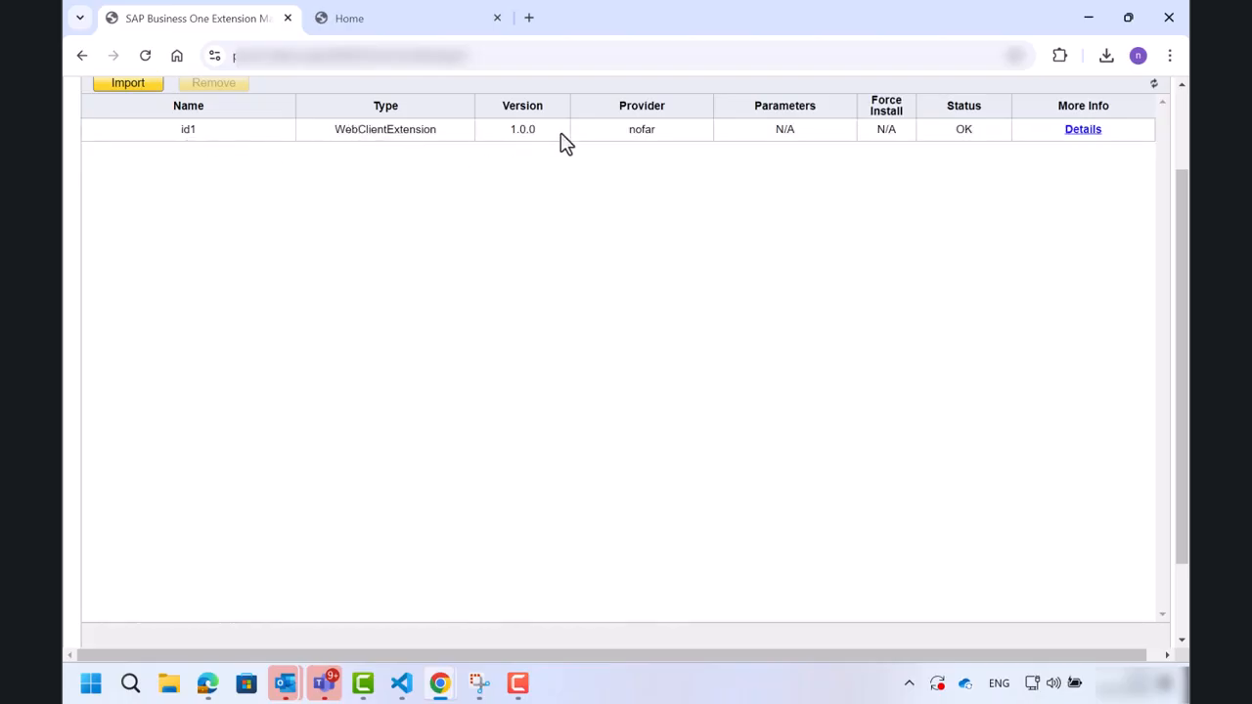
# Assign the id1 extension to the SBODEMOUS company, accepting the default startup settings.
pyautogui.scroll(2, 768, 144)
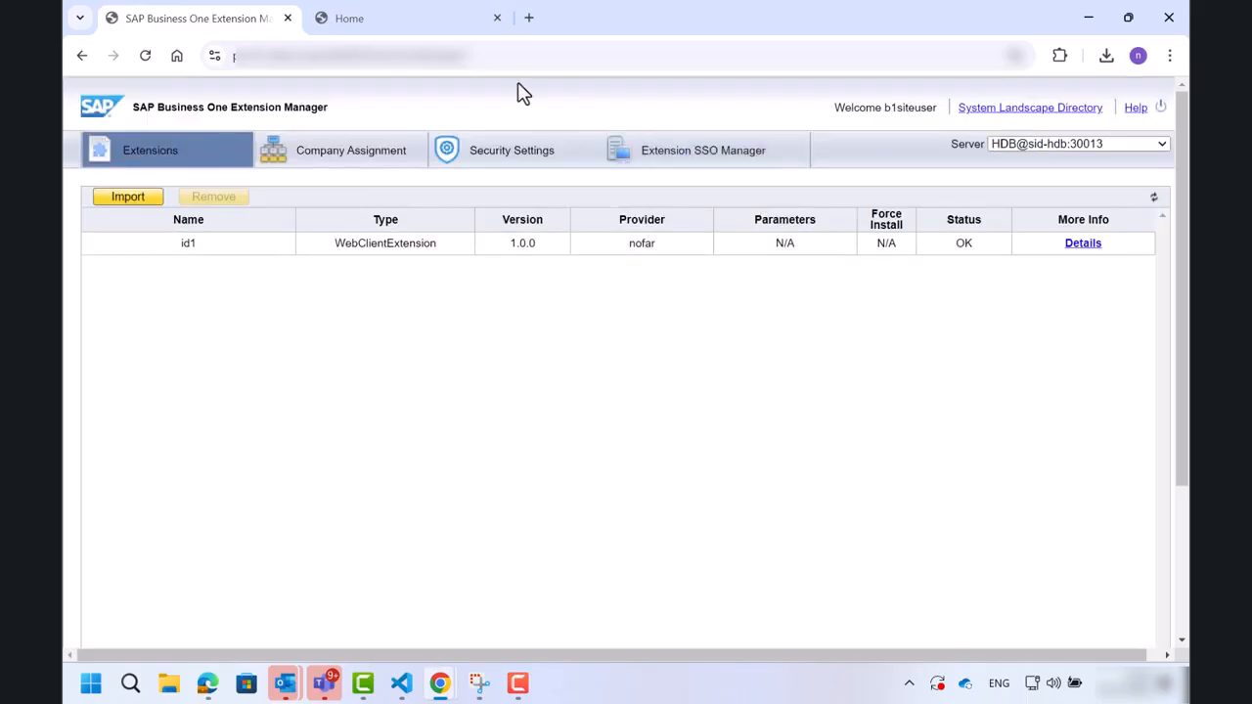
pyautogui.click(362, 151)
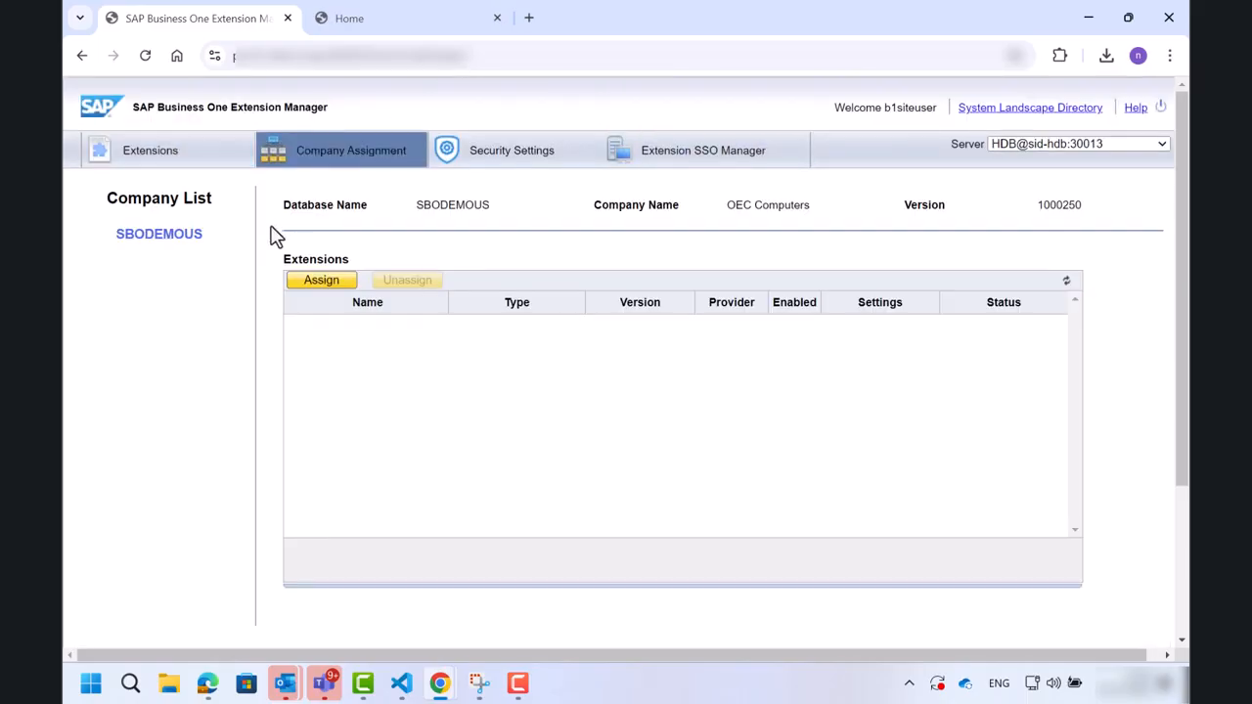
pyautogui.click(309, 284)
pyautogui.click(537, 390)
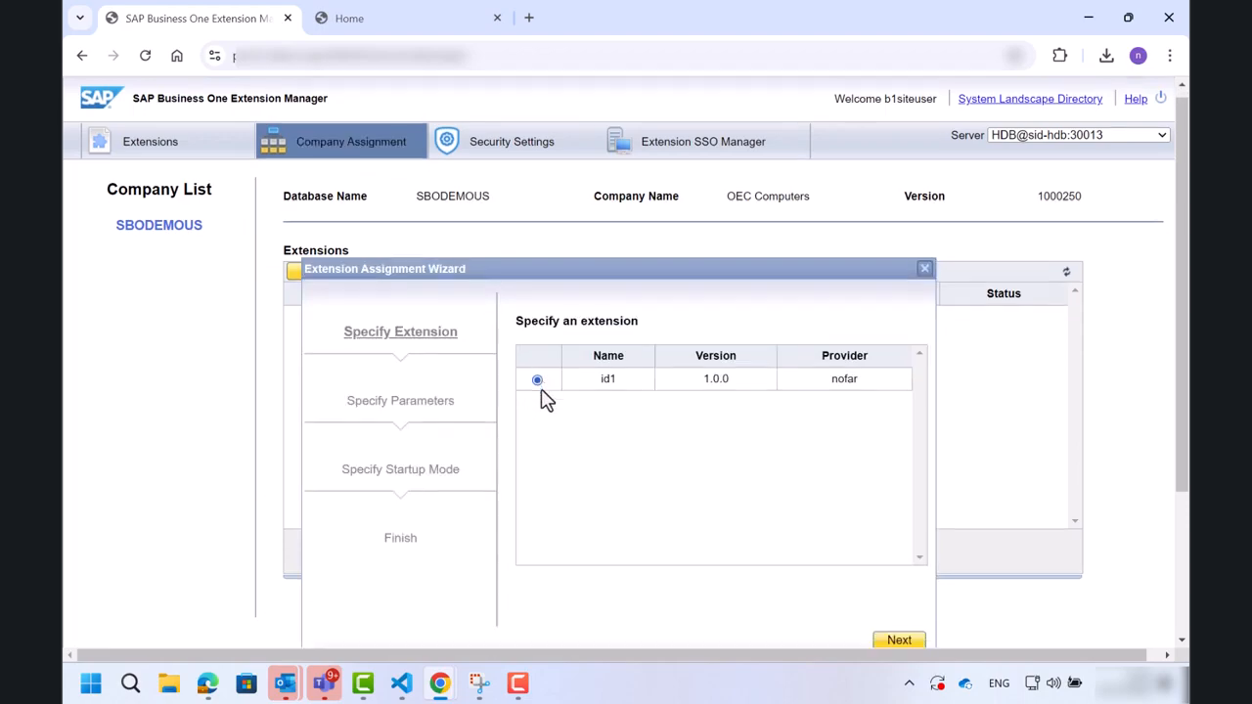
pyautogui.scroll(-1, 539, 394)
pyautogui.click(899, 532)
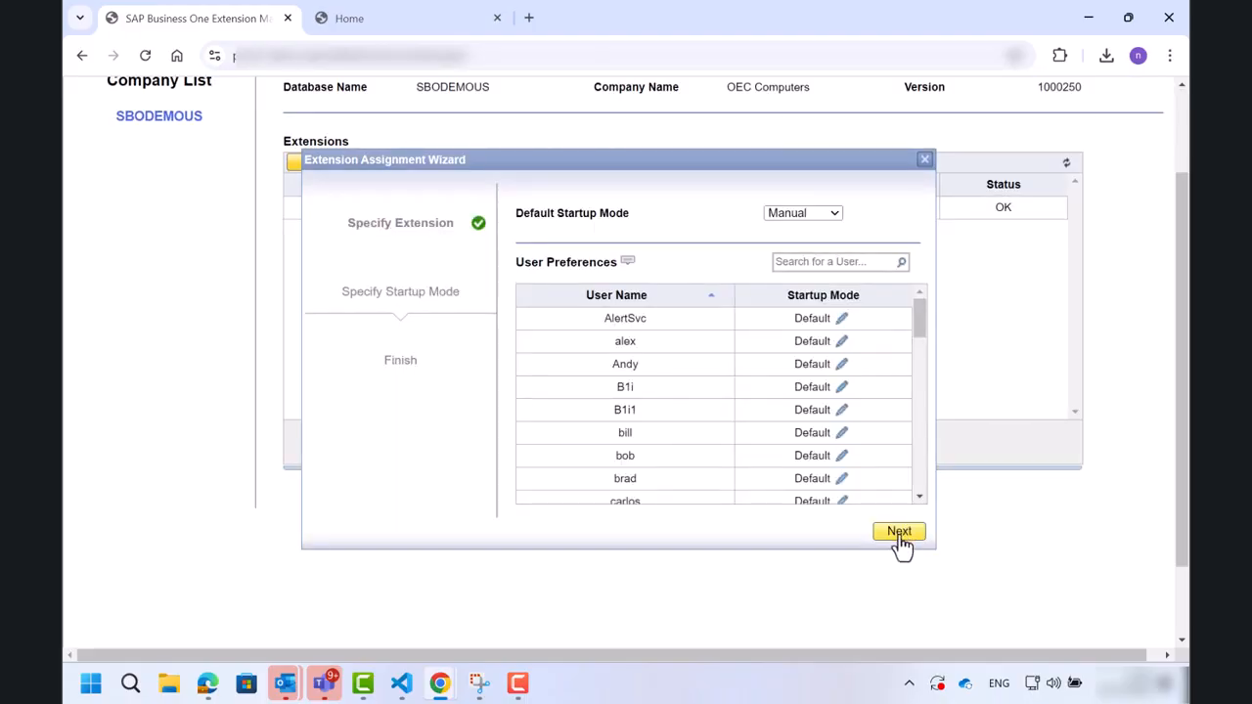
pyautogui.click(900, 544)
pyautogui.click(899, 532)
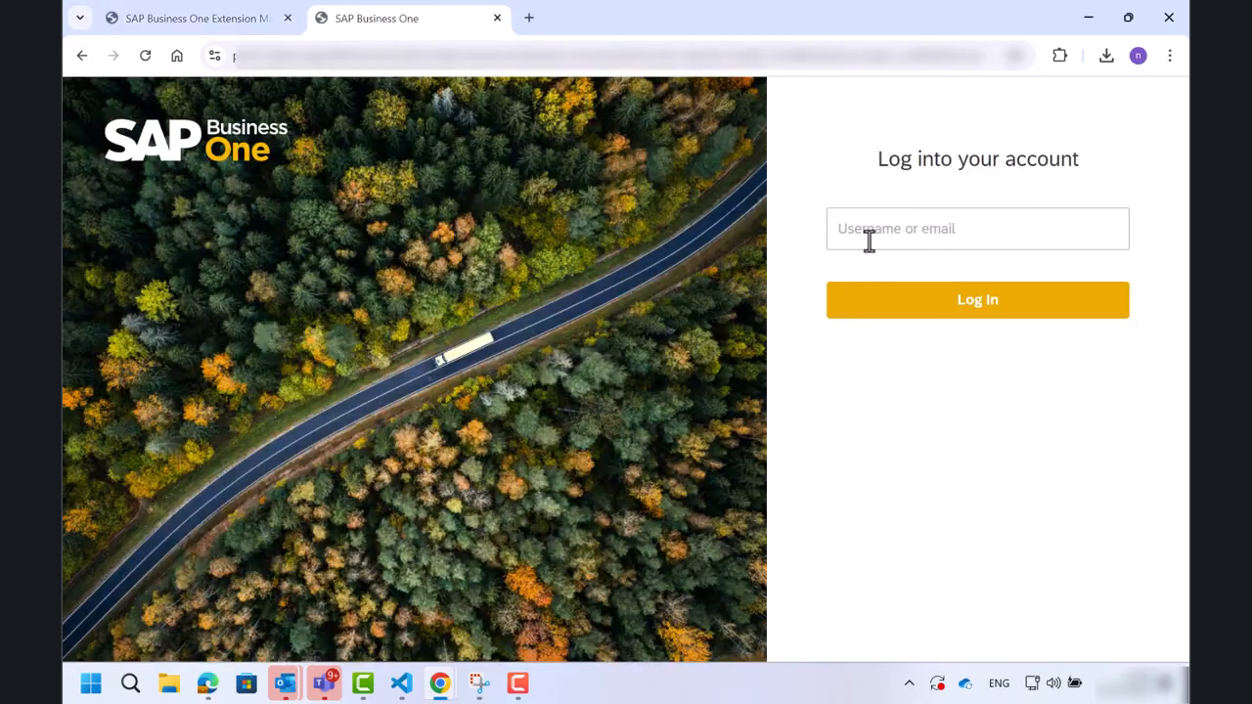
# Log into the SAP Business One Web Client with the user's e-mail address.
pyautogui.click(869, 239)
pyautogui.press('Return')
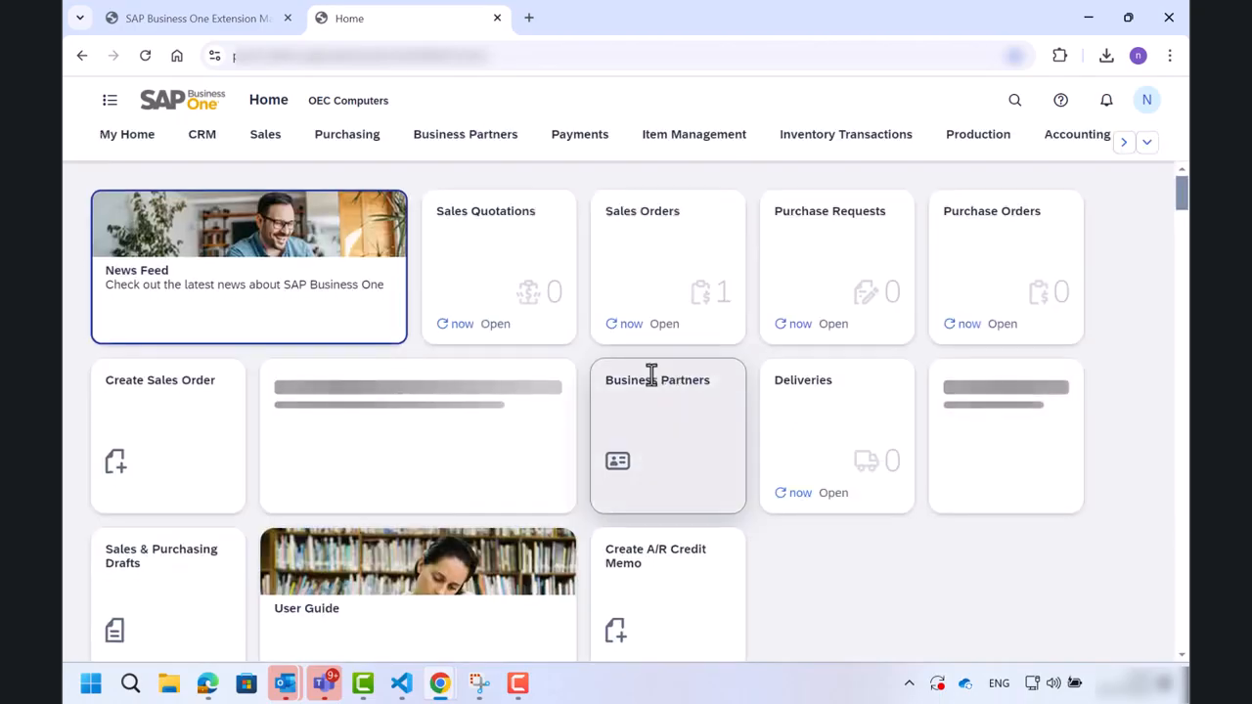
# Open the list of items tile from the Extensions section of the Web Client home.
pyautogui.click(1120, 143)
pyautogui.click(980, 149)
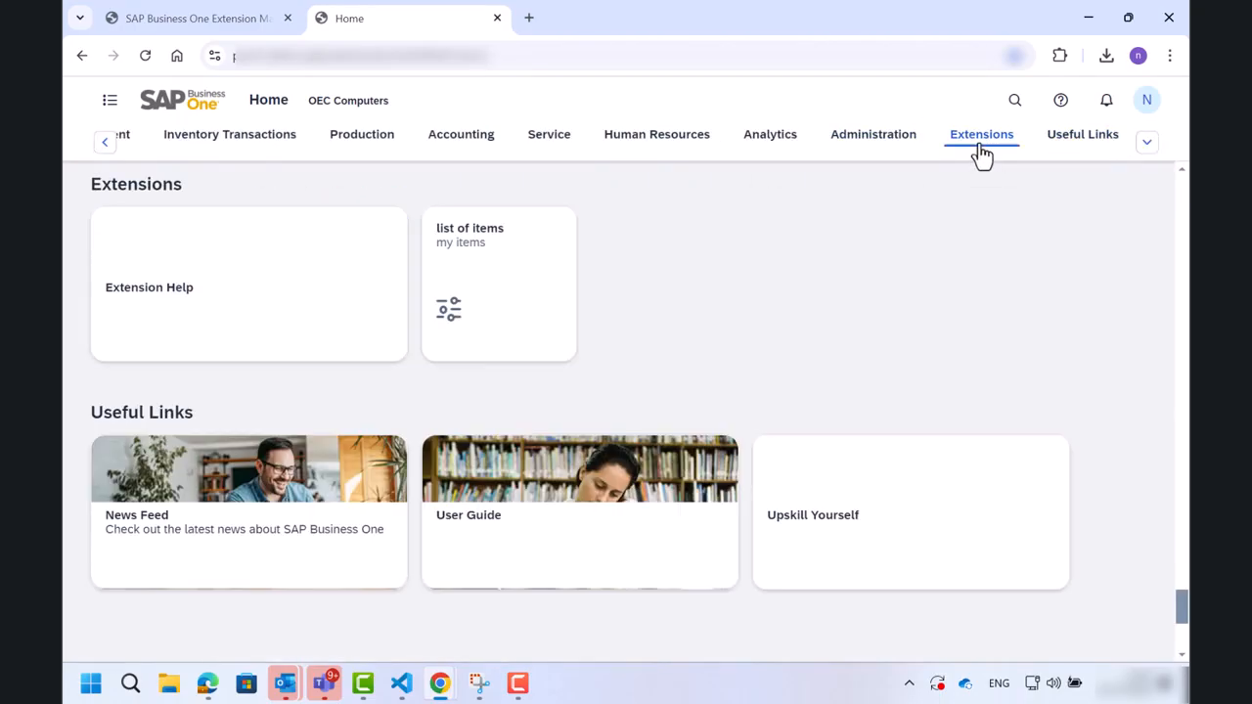
pyautogui.click(486, 262)
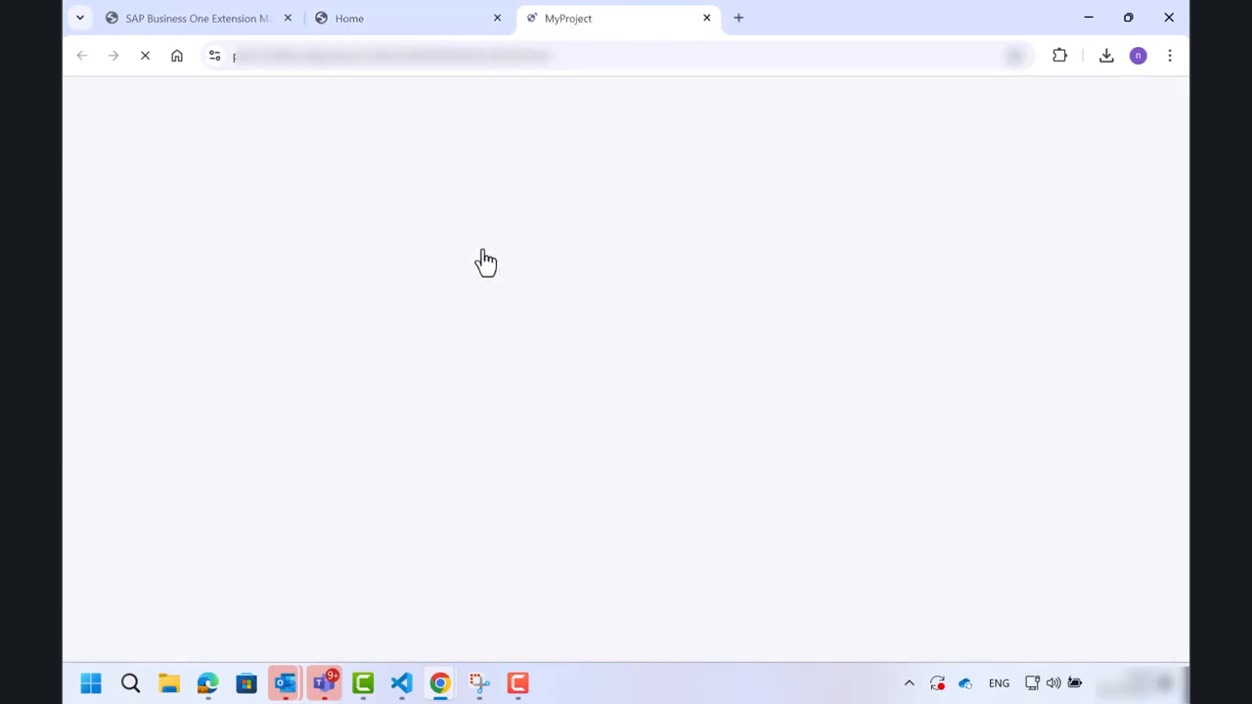